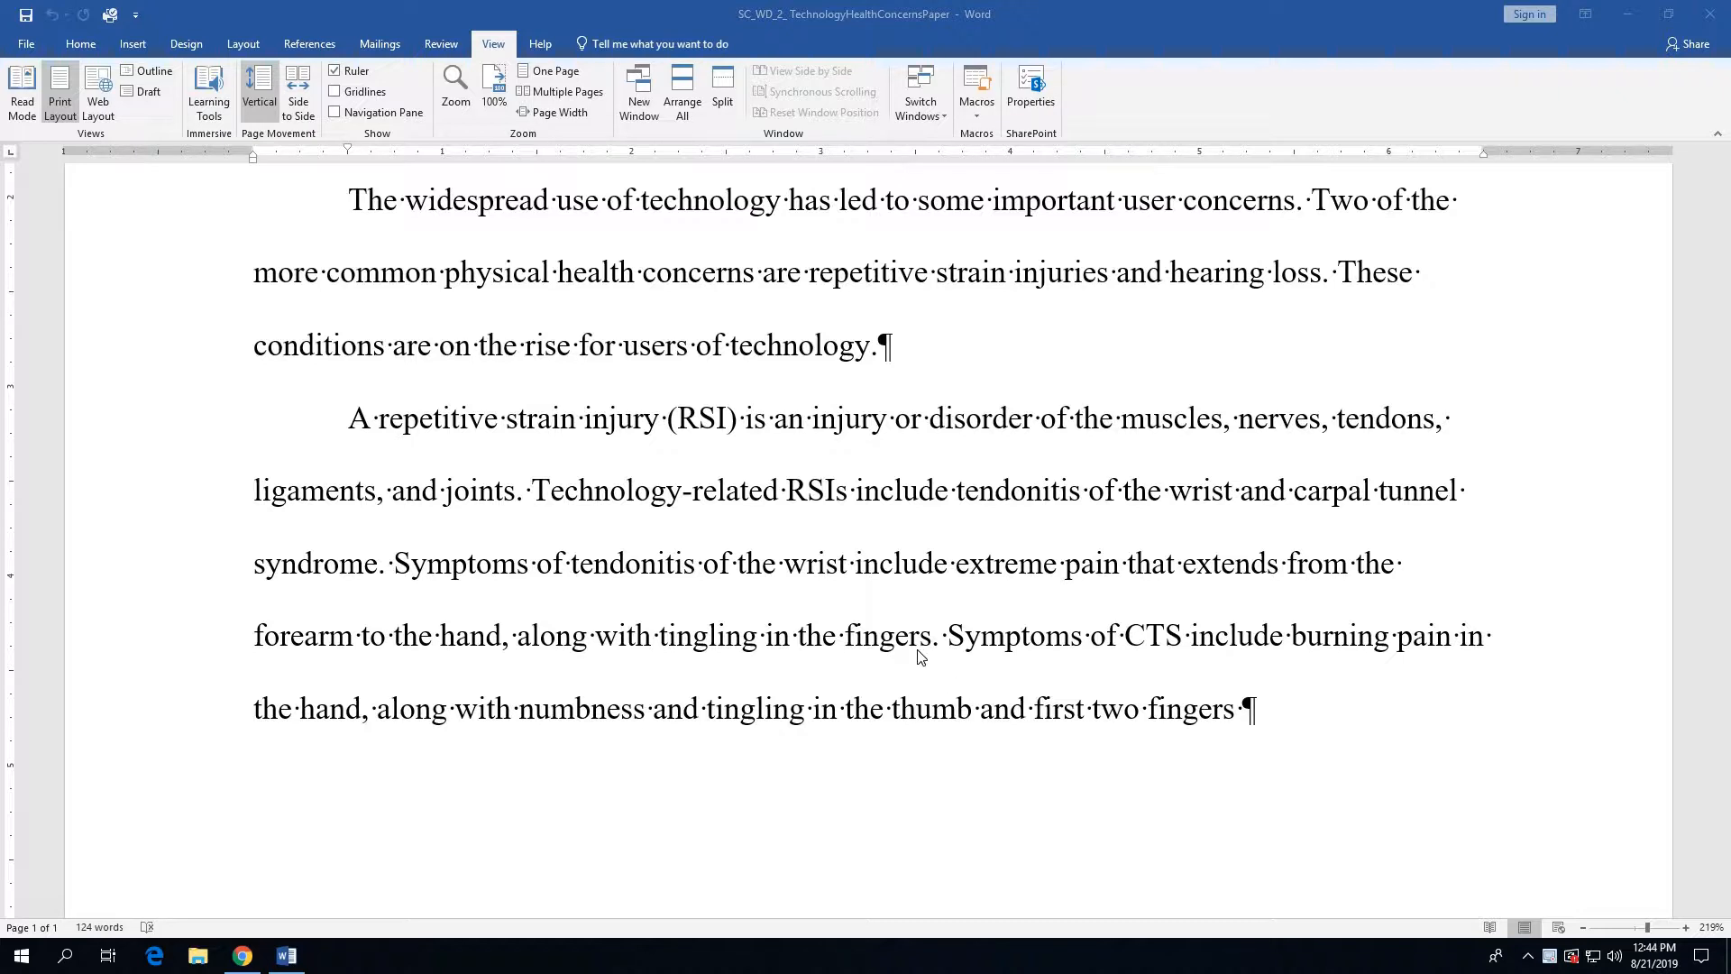
- Place the insertion point at the end of the repetitive strain injury paragraph and set the citation style to MLA Seventh Edition
left_click(1247, 716)
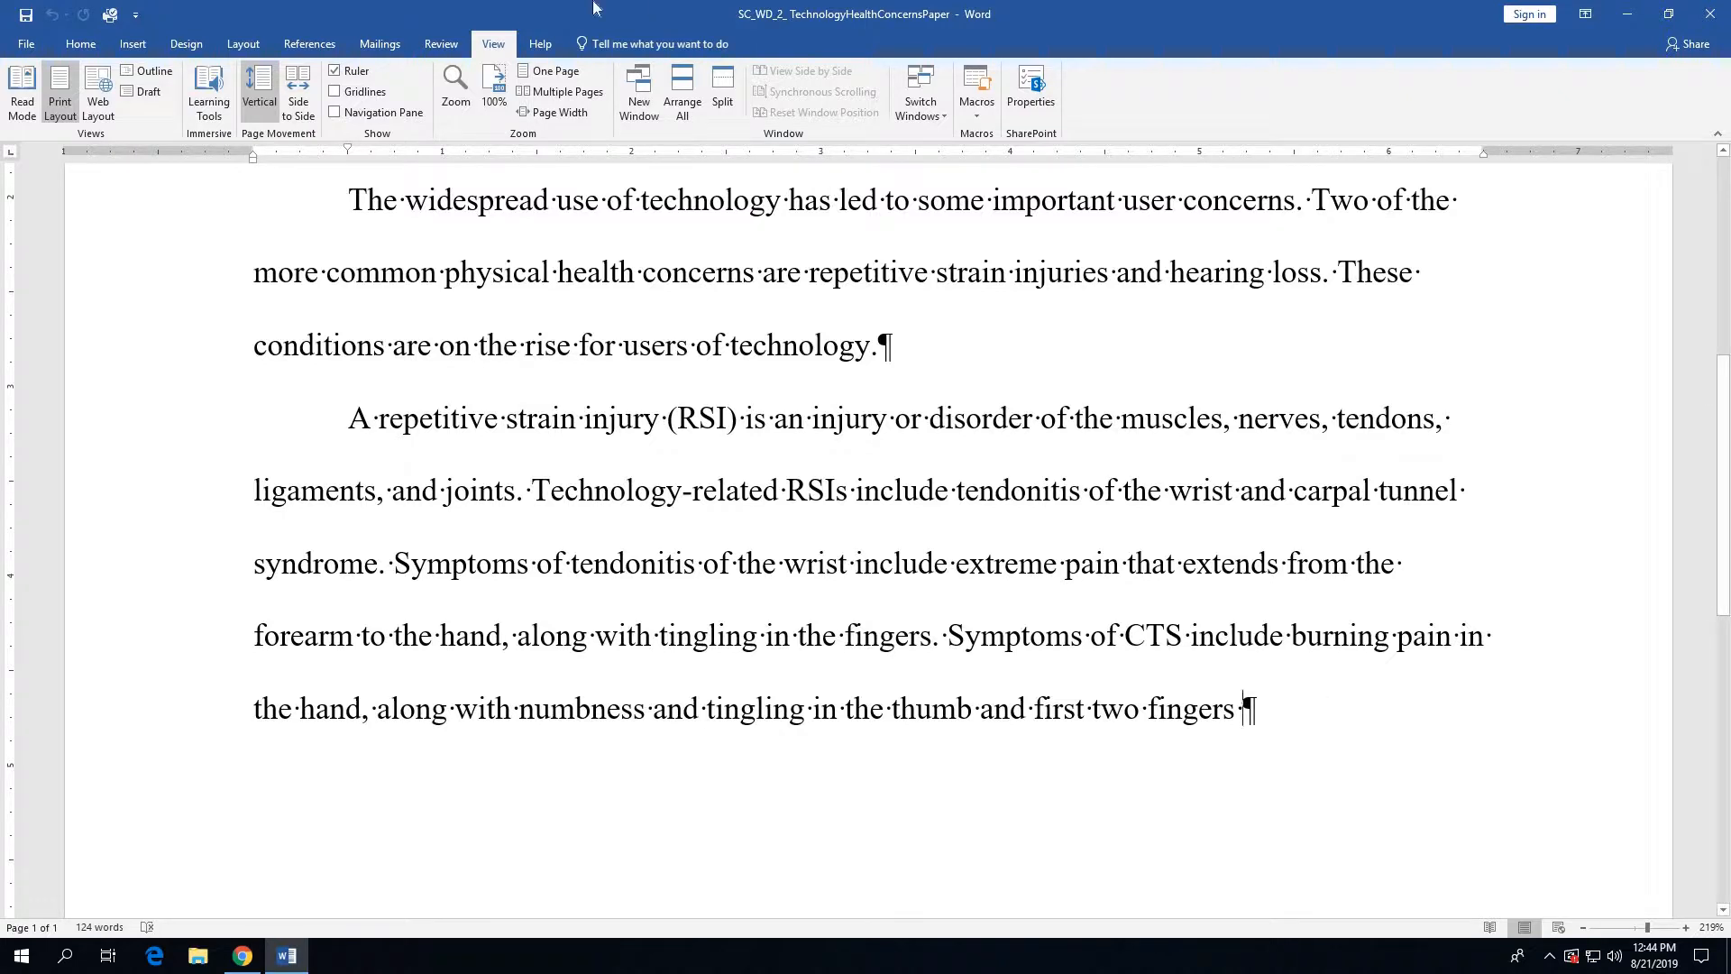
left_click(308, 43)
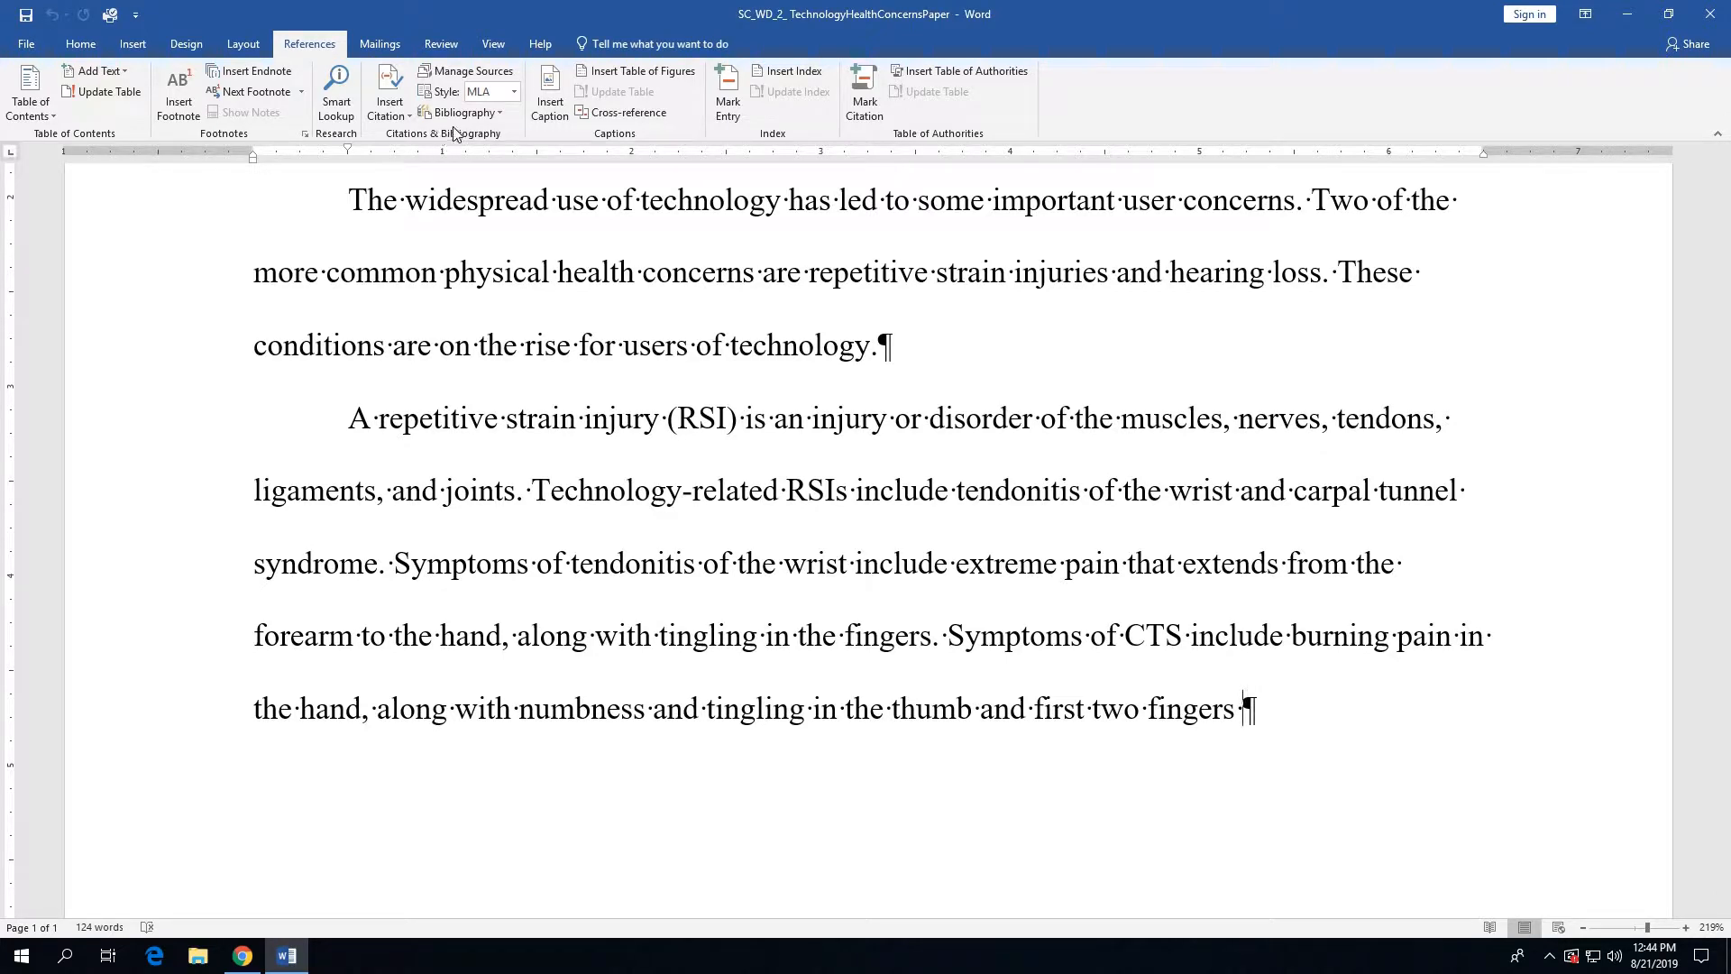
left_click(514, 94)
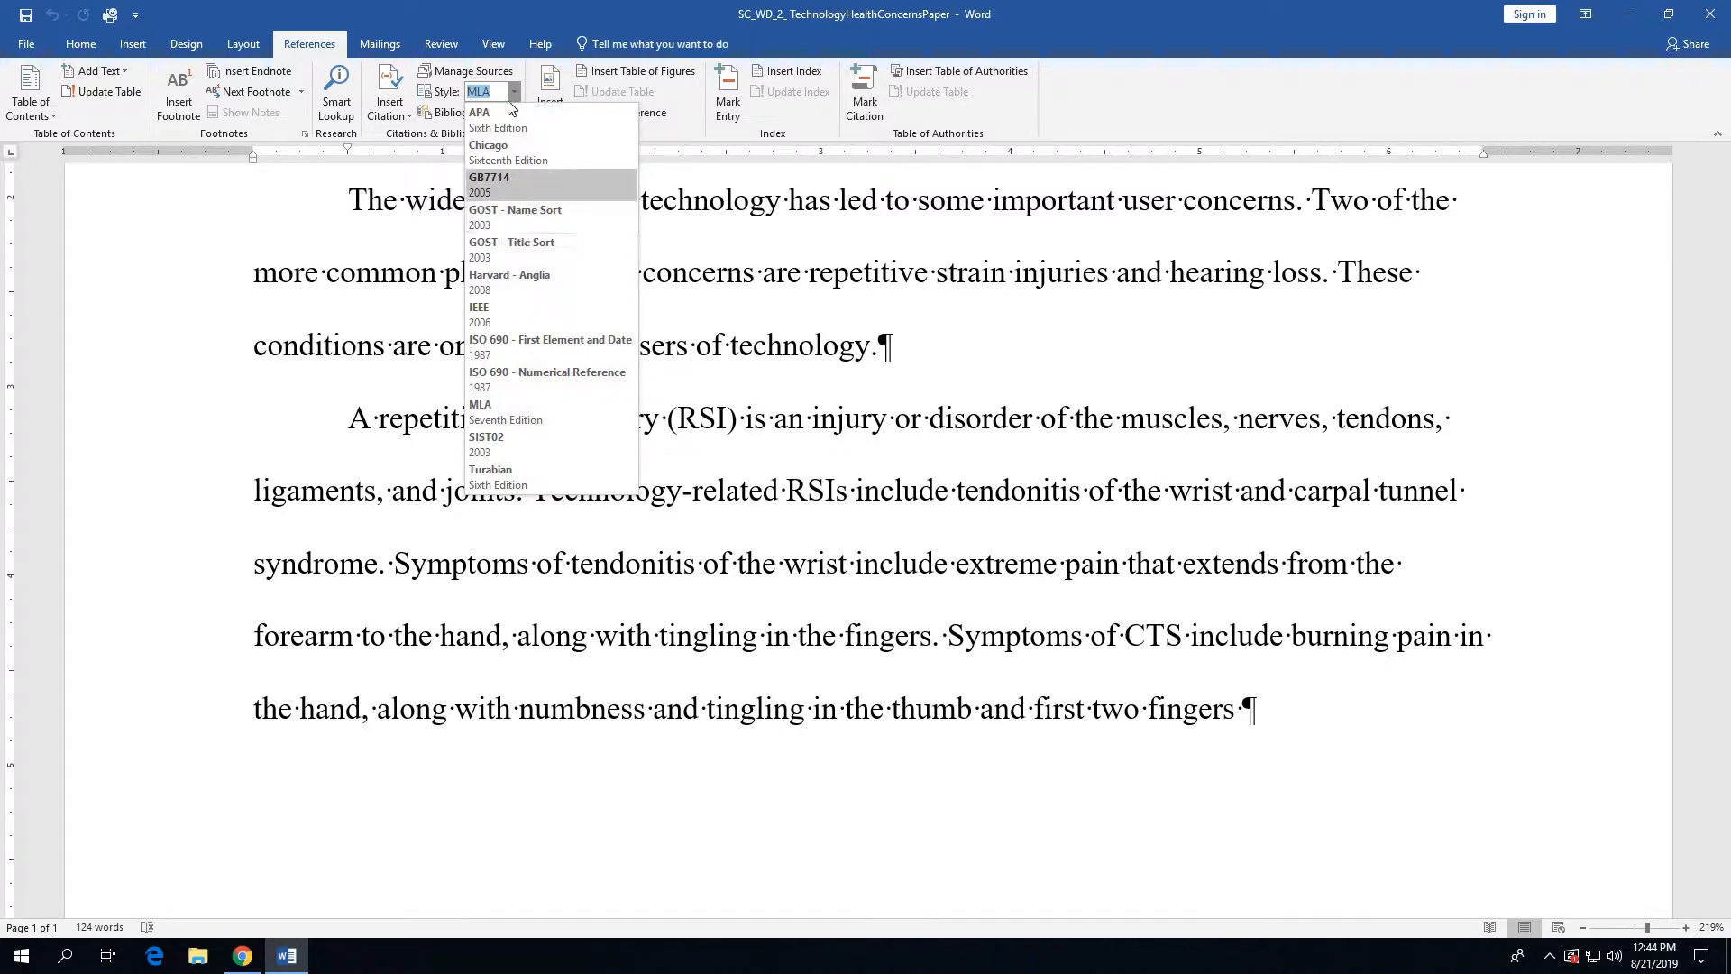
left_click(499, 416)
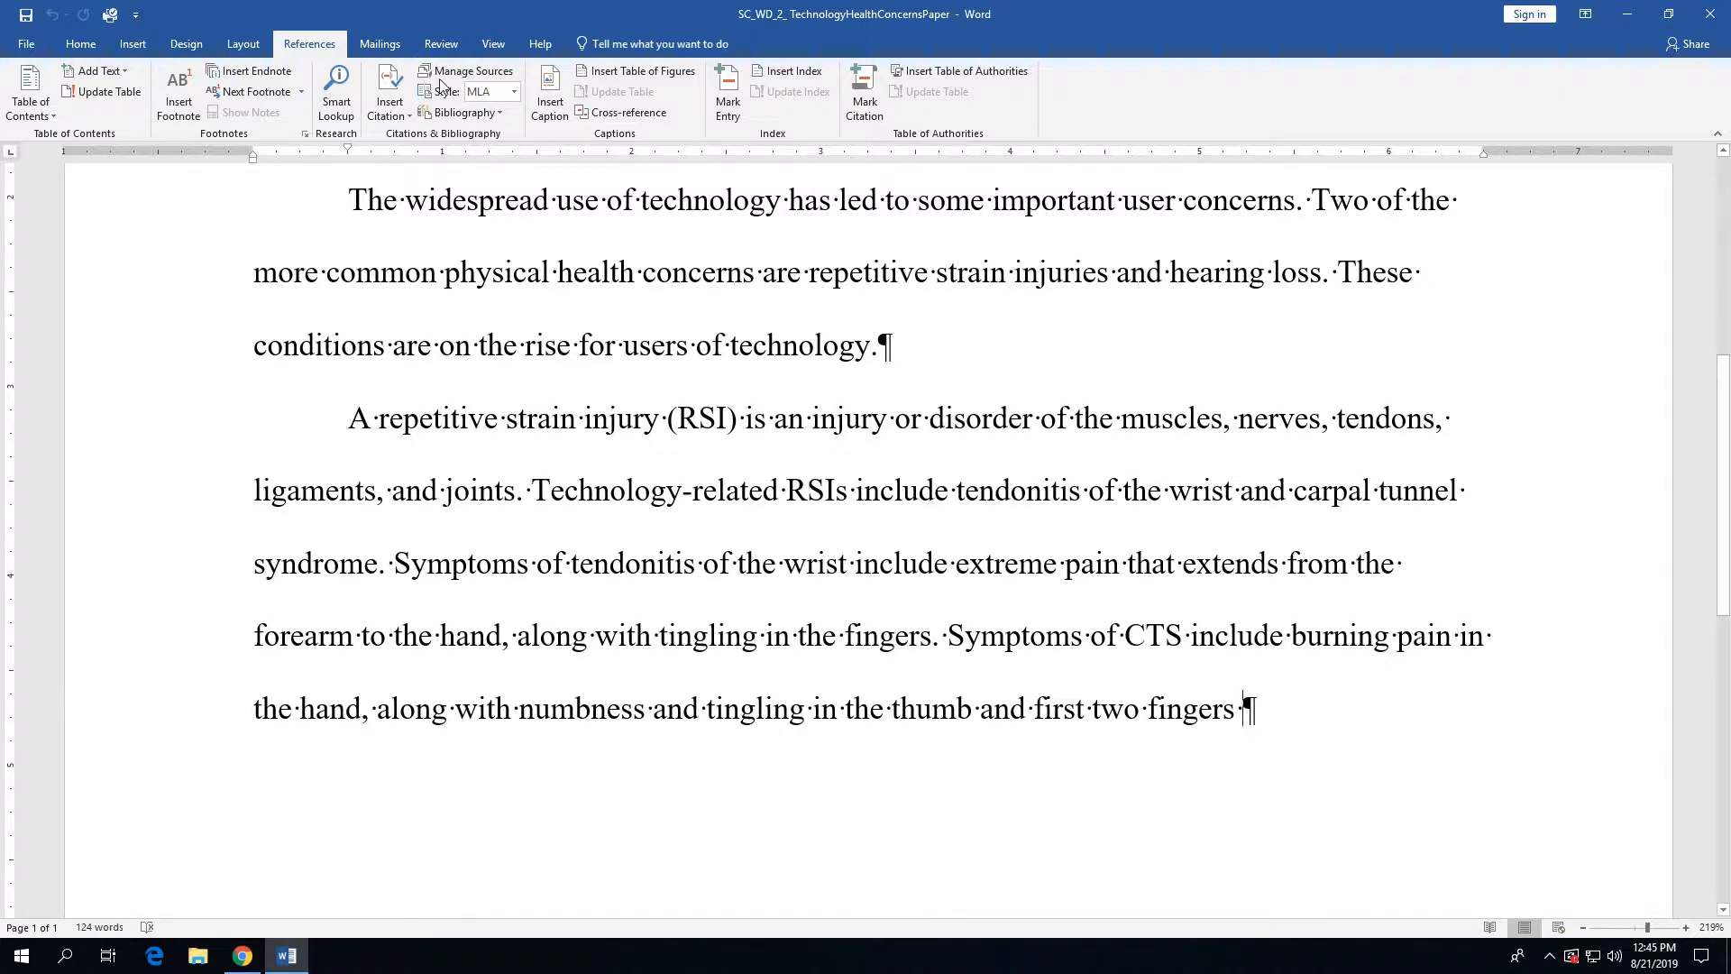
- Start a citation from a new source at the insertion point, with Article in a Periodical as the source type
left_click(390, 112)
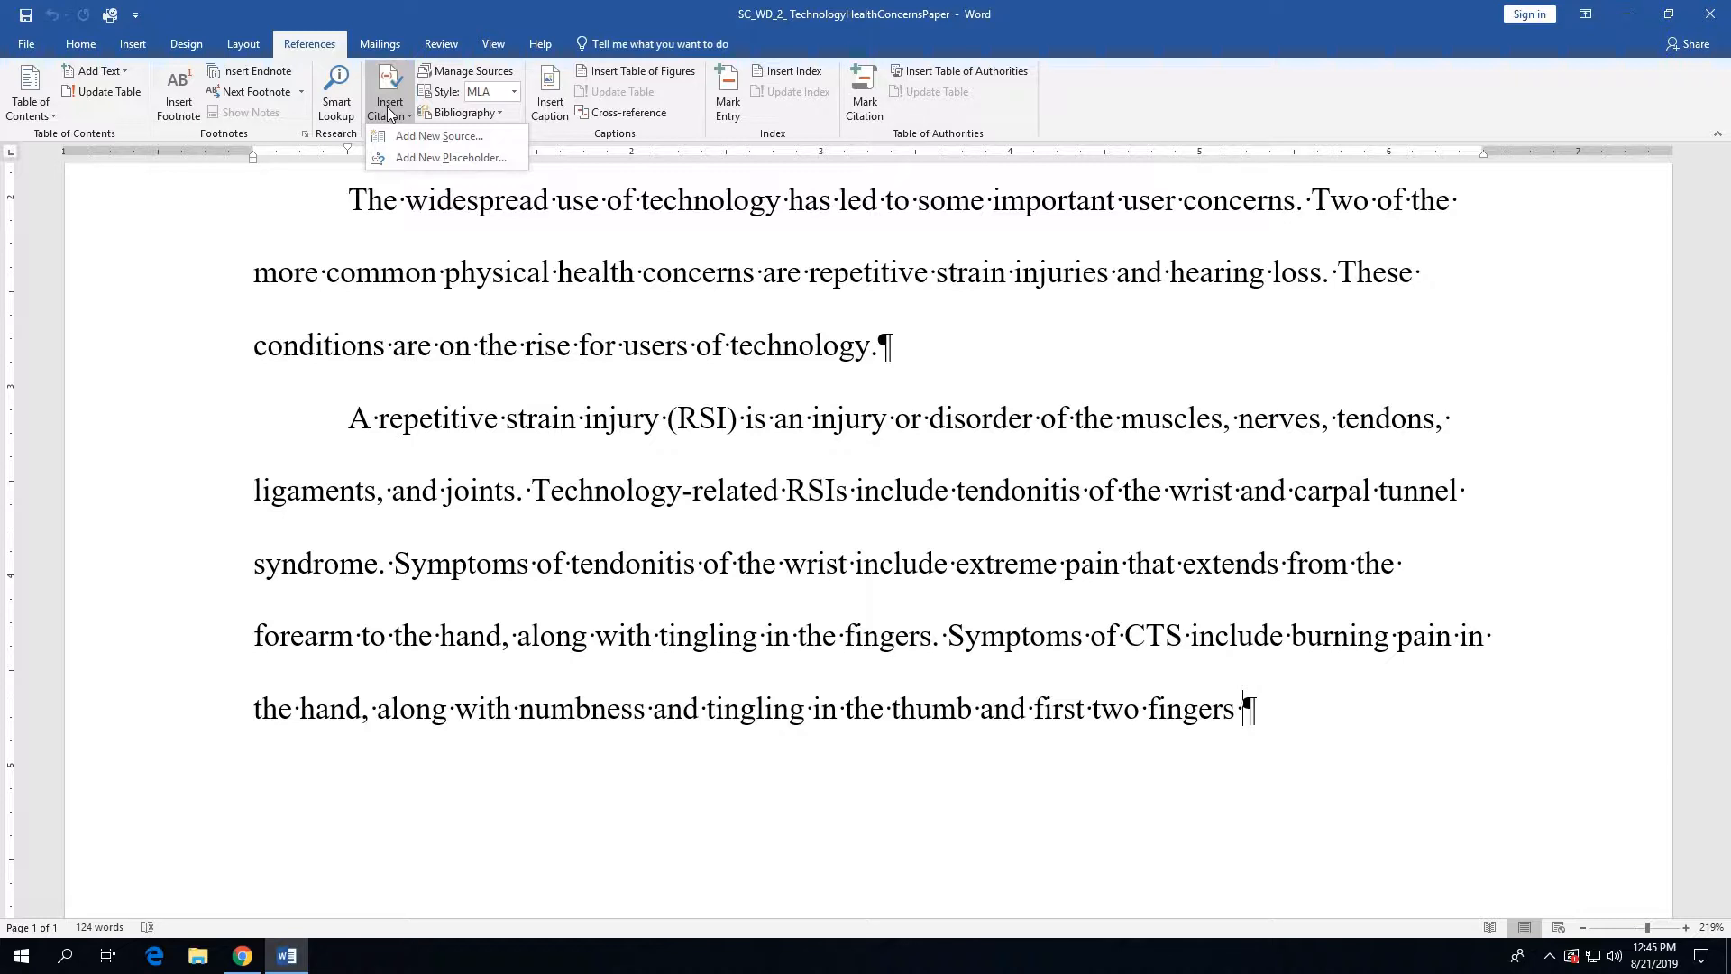
left_click(398, 139)
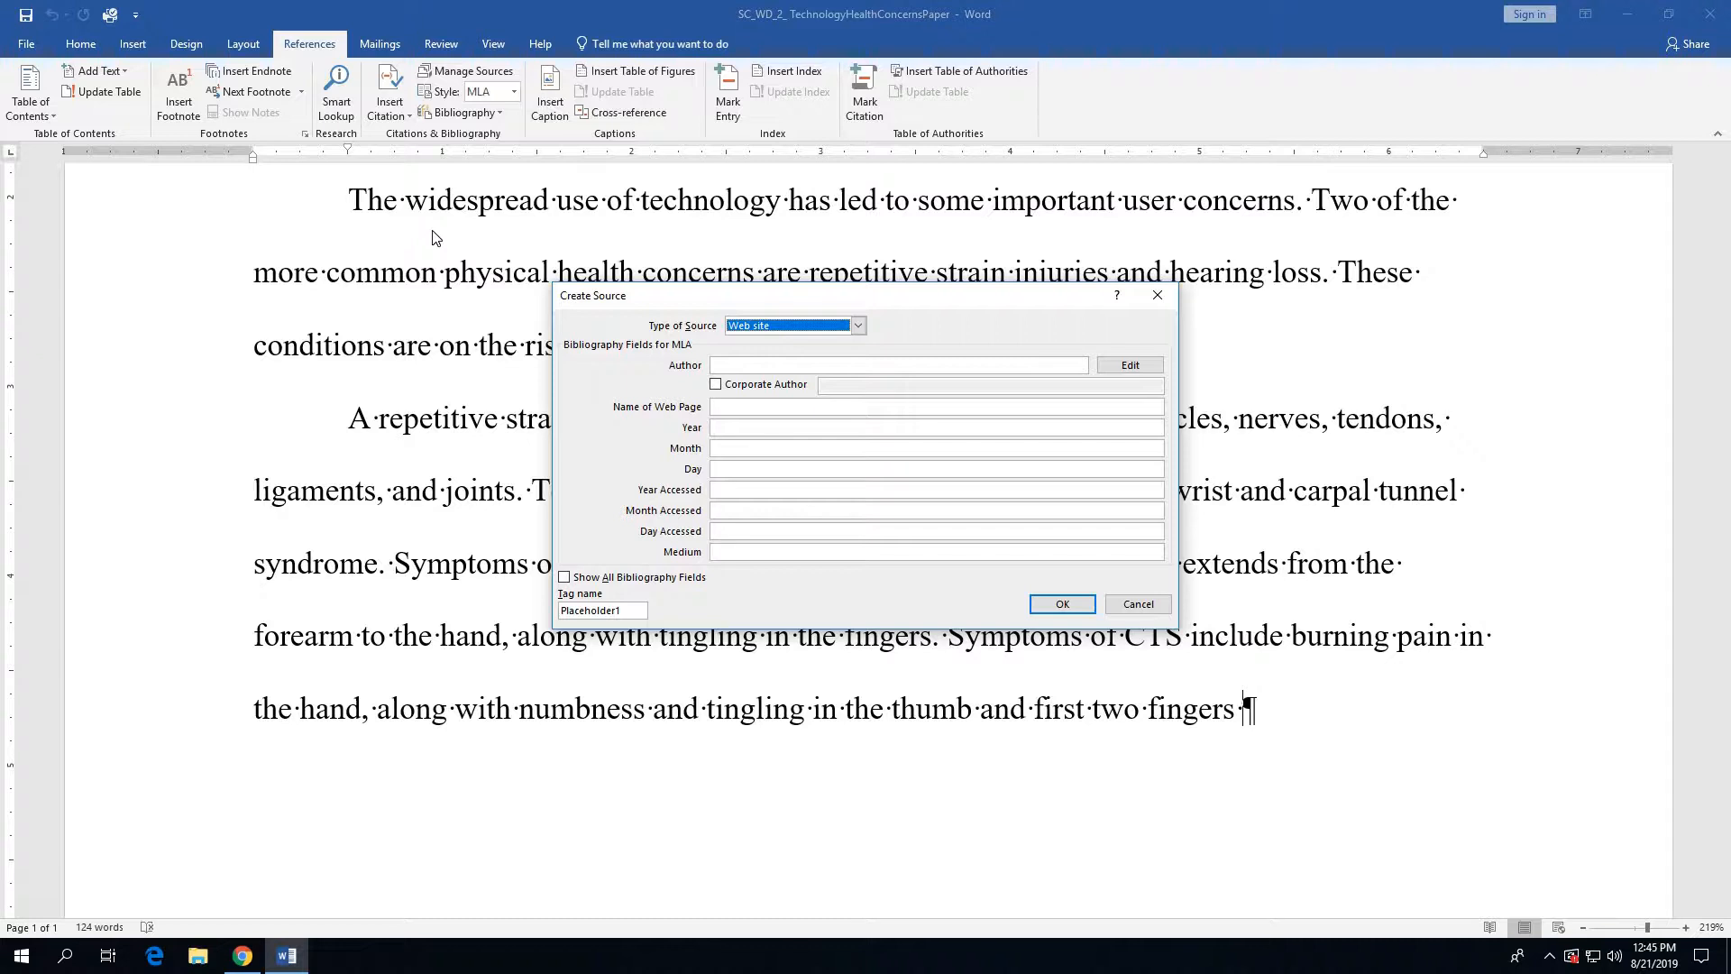
left_click(859, 327)
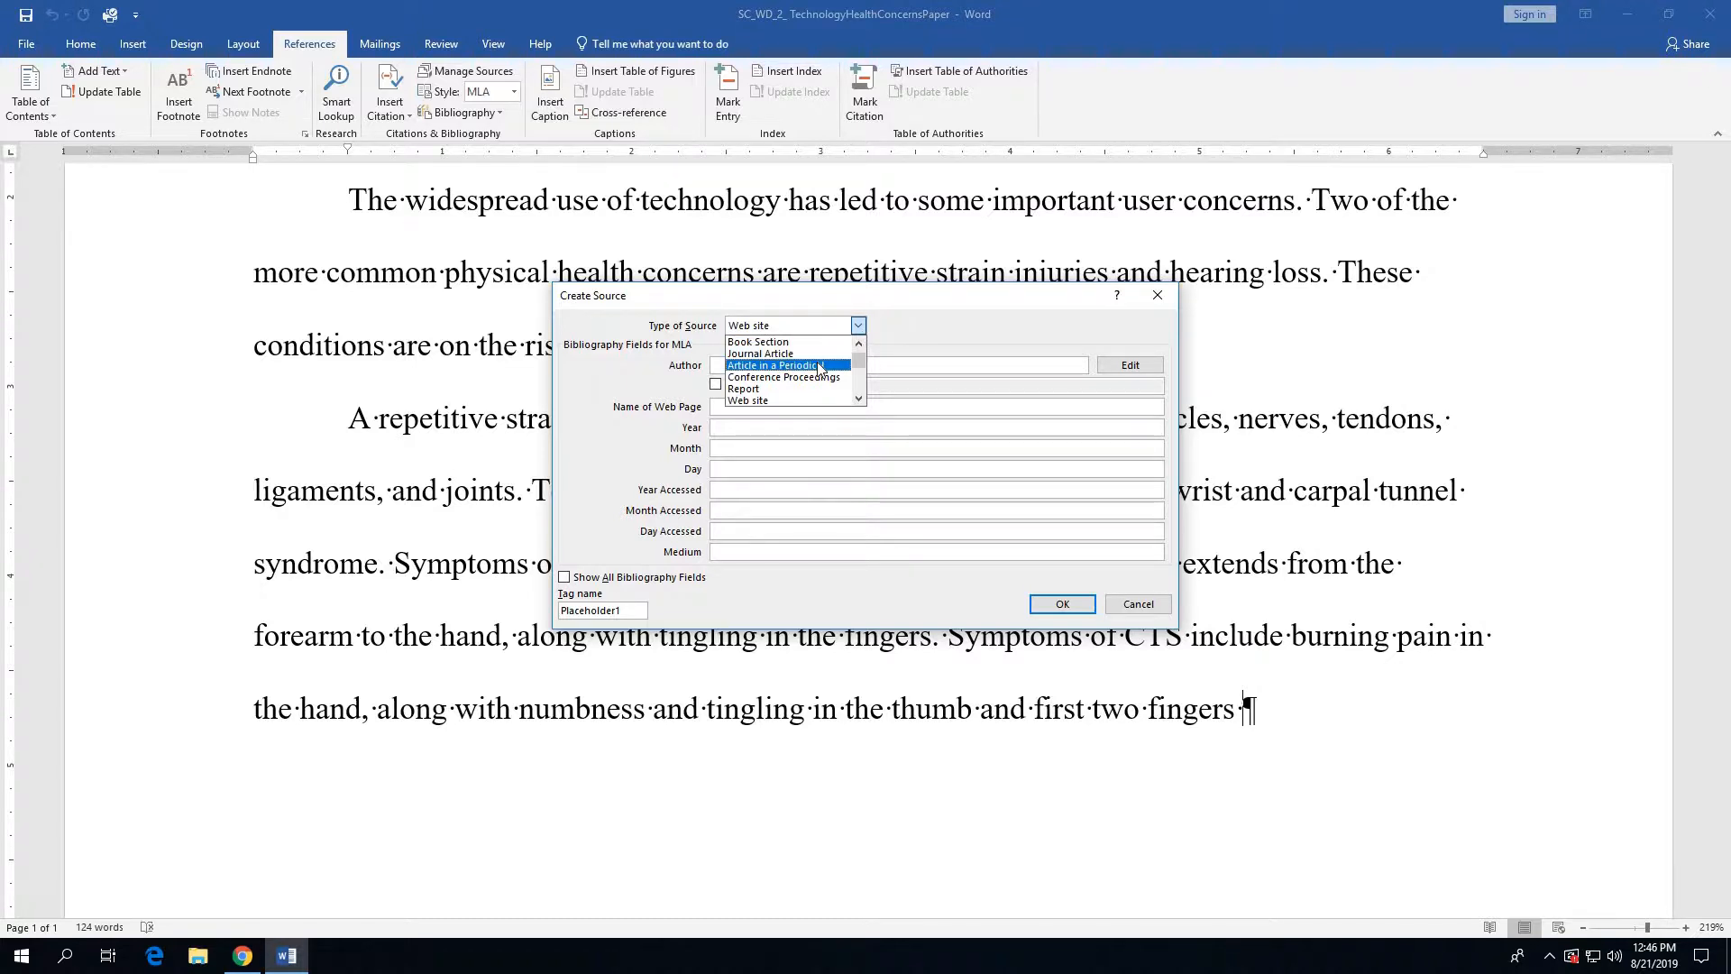
left_click(789, 365)
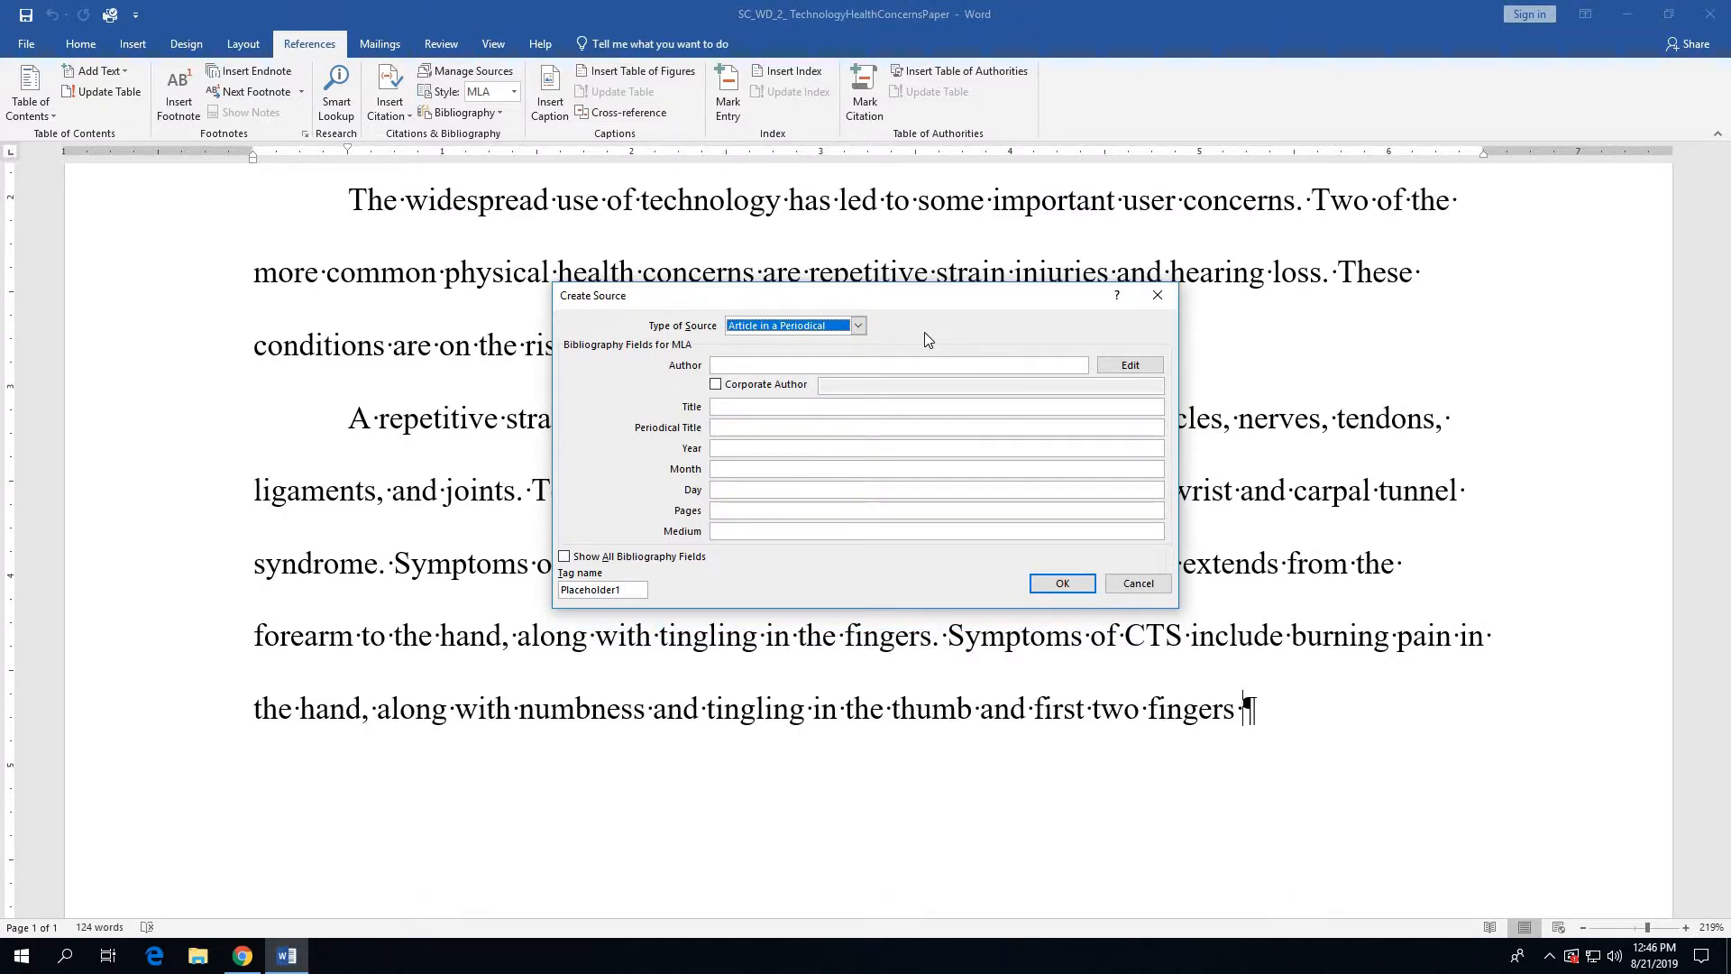
- Enter the author's name, last name first, and the article title "Technology Aches and Pains" for the new source
left_click(752, 365)
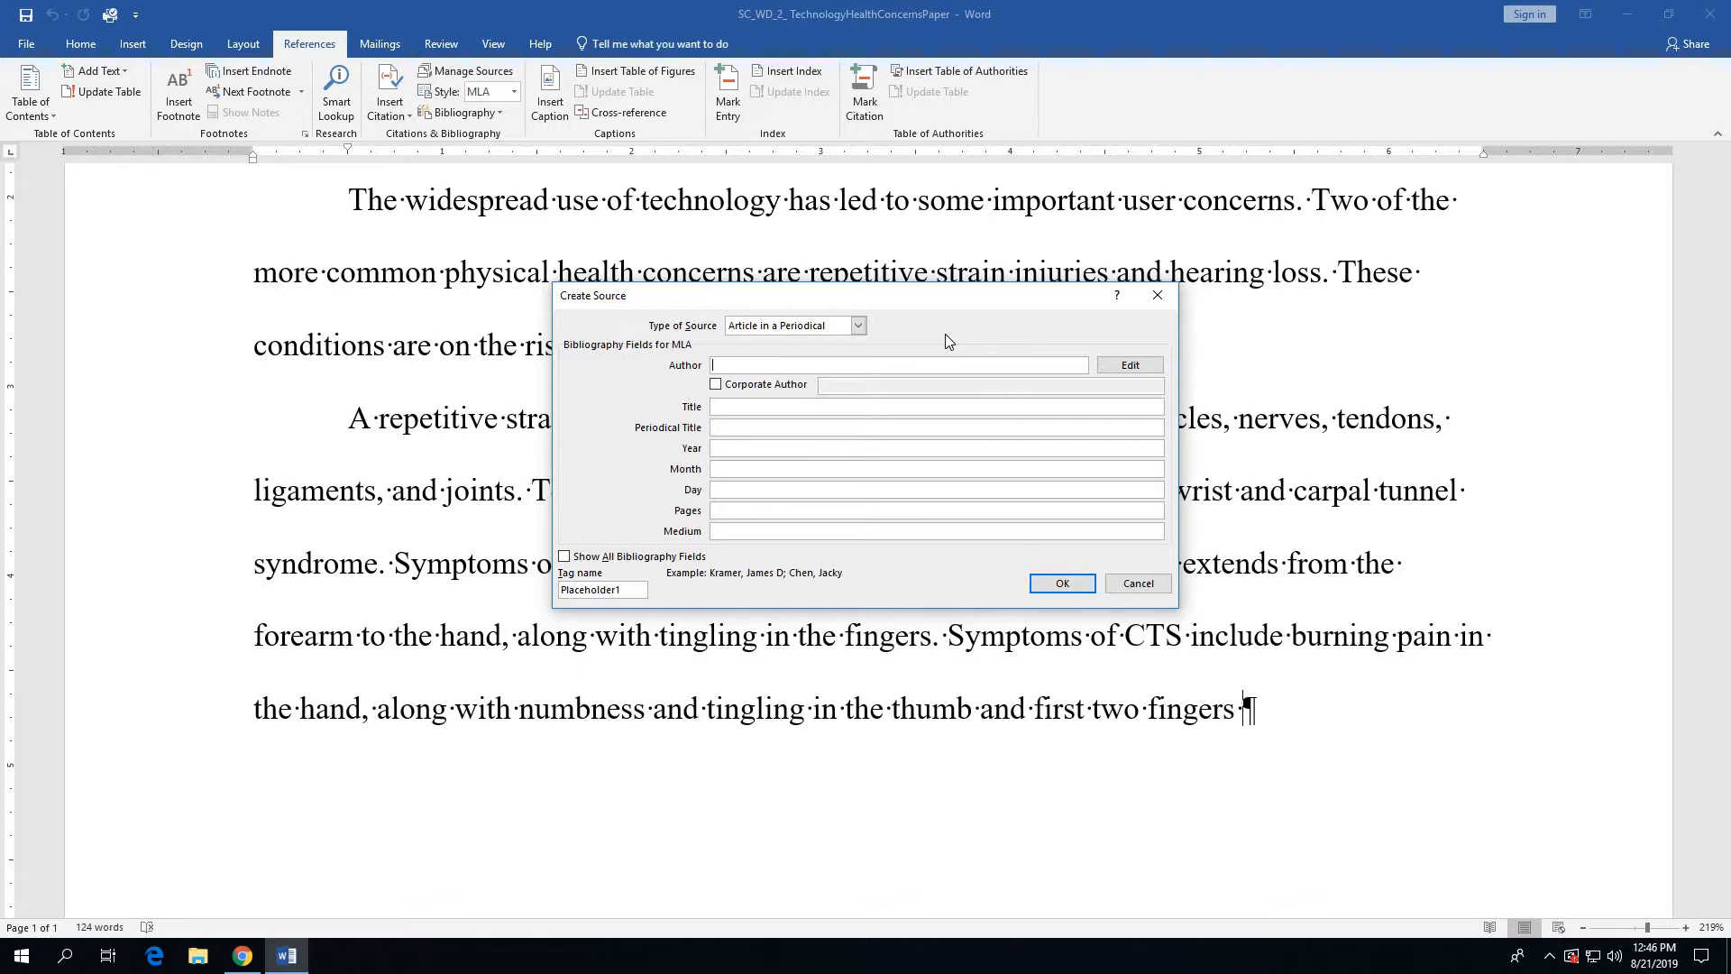
type("Zhao")
type(", Shen Li")
key("Tab")
key("Tab")
key("Tab")
type("Techn")
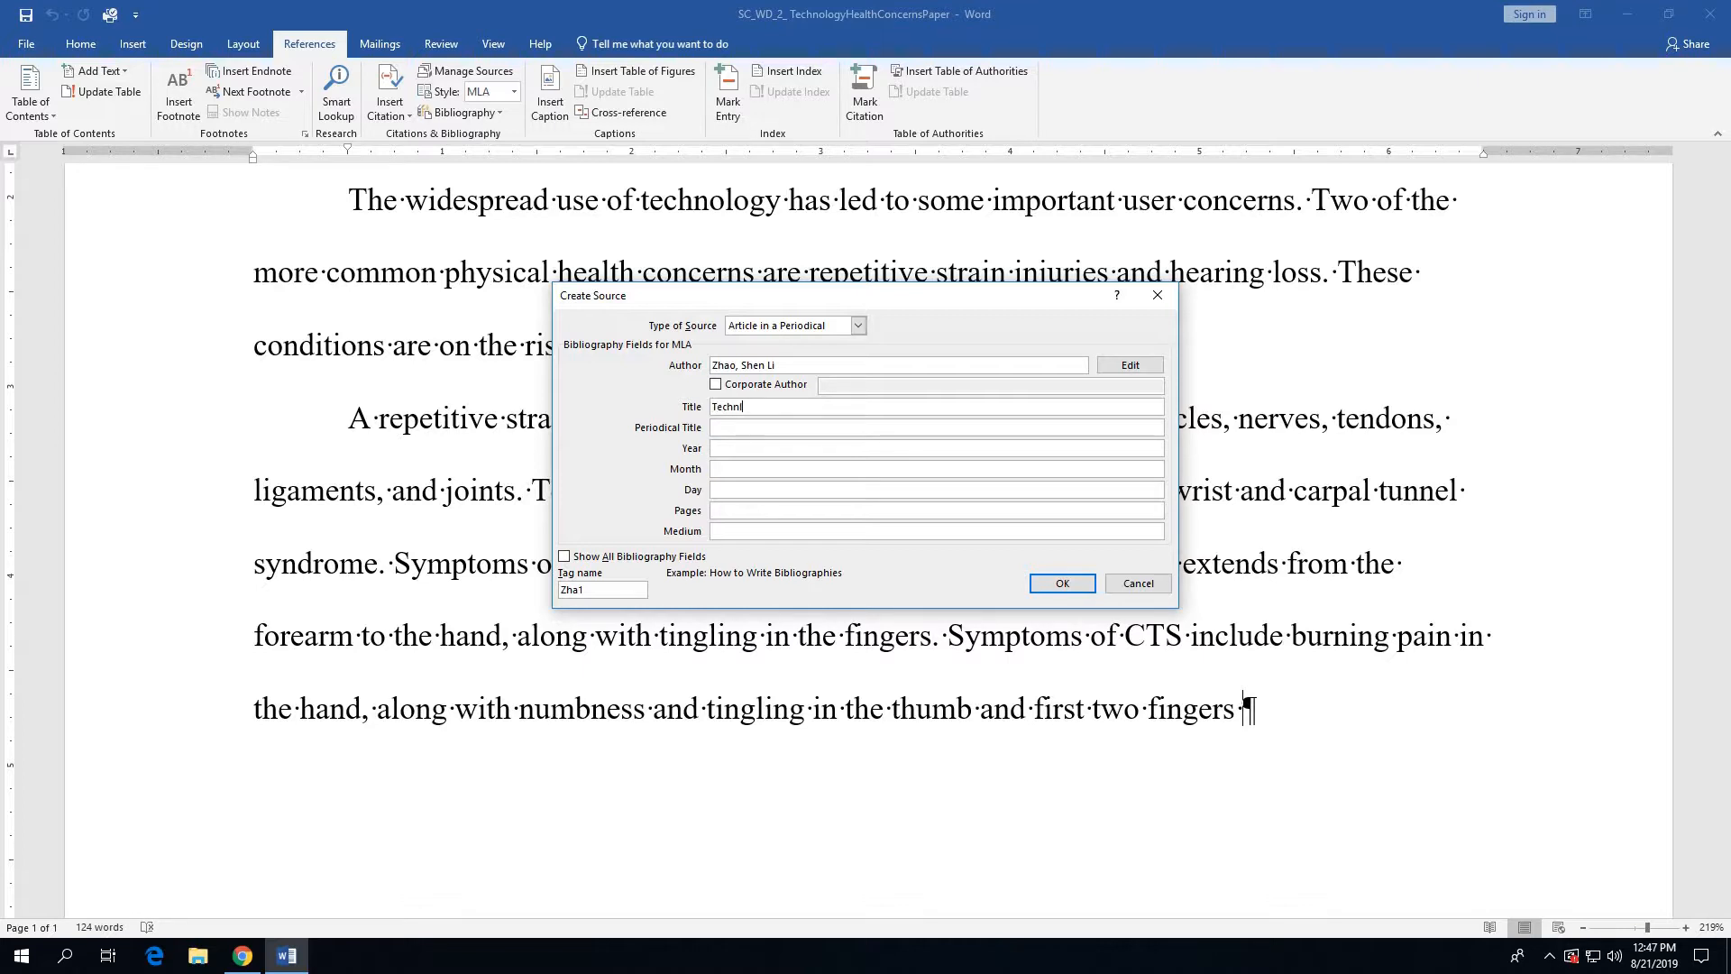
type("ology Aches and Pains")
- Set the source's periodical title to "Monthly Medical and Review" and its year to 2021
key("Tab")
type("Month")
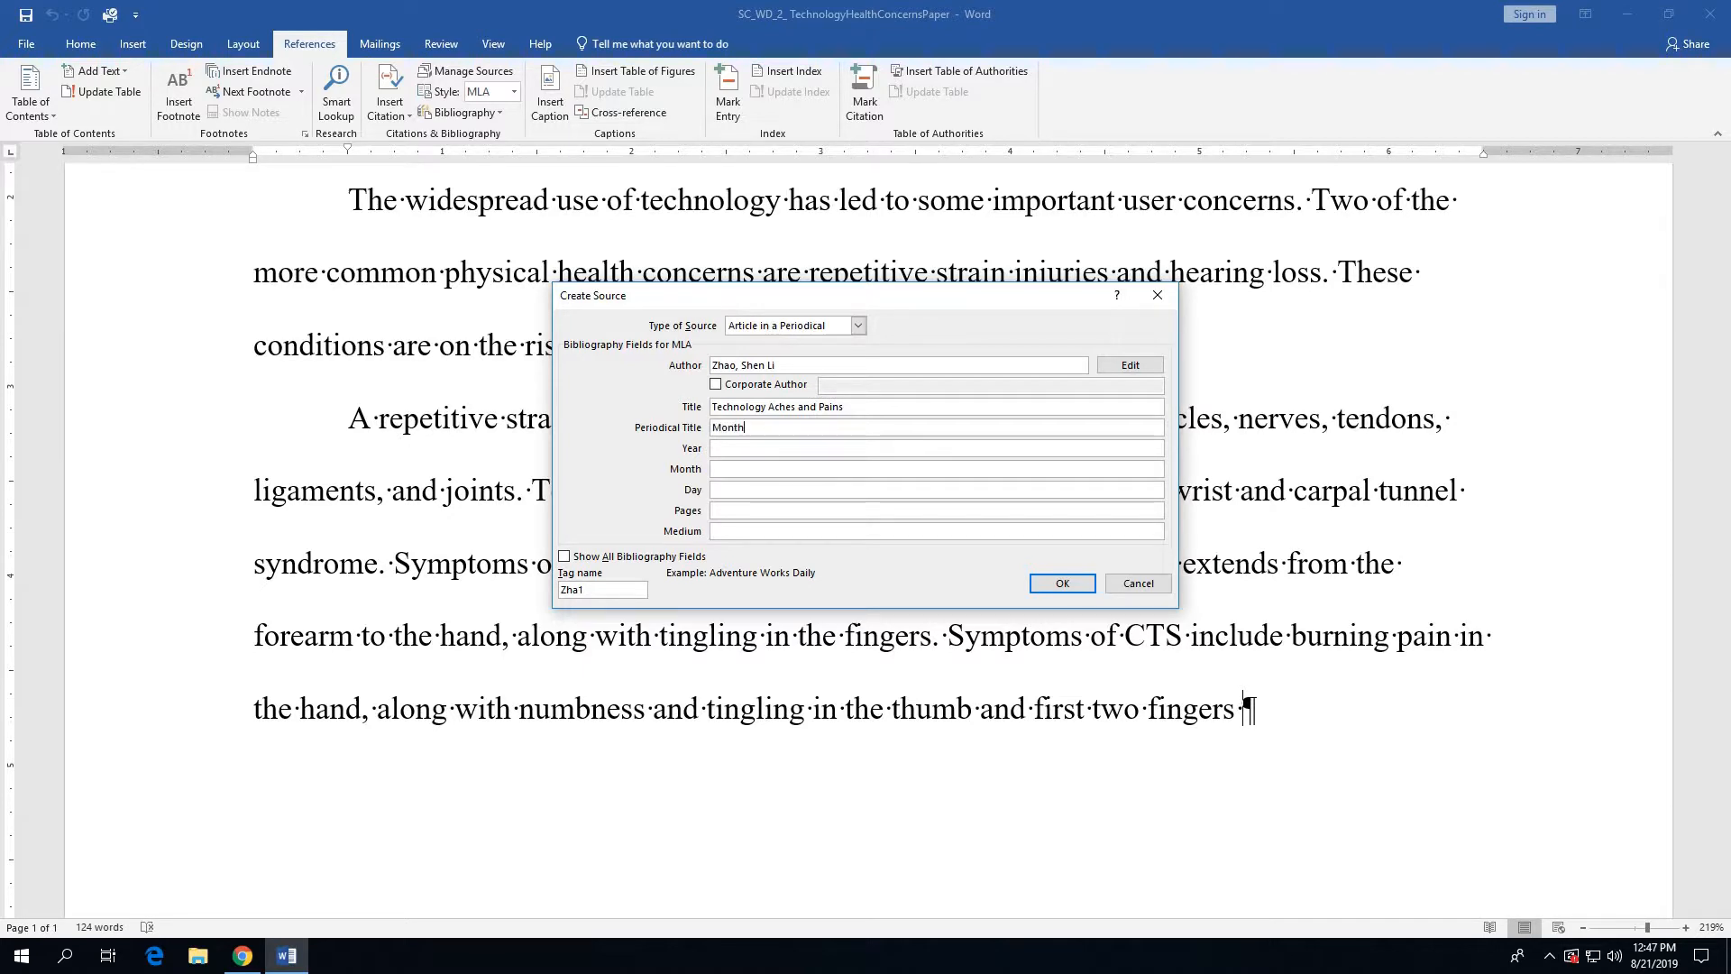
type("ly Medical and Review")
key("Tab")
type("2021")
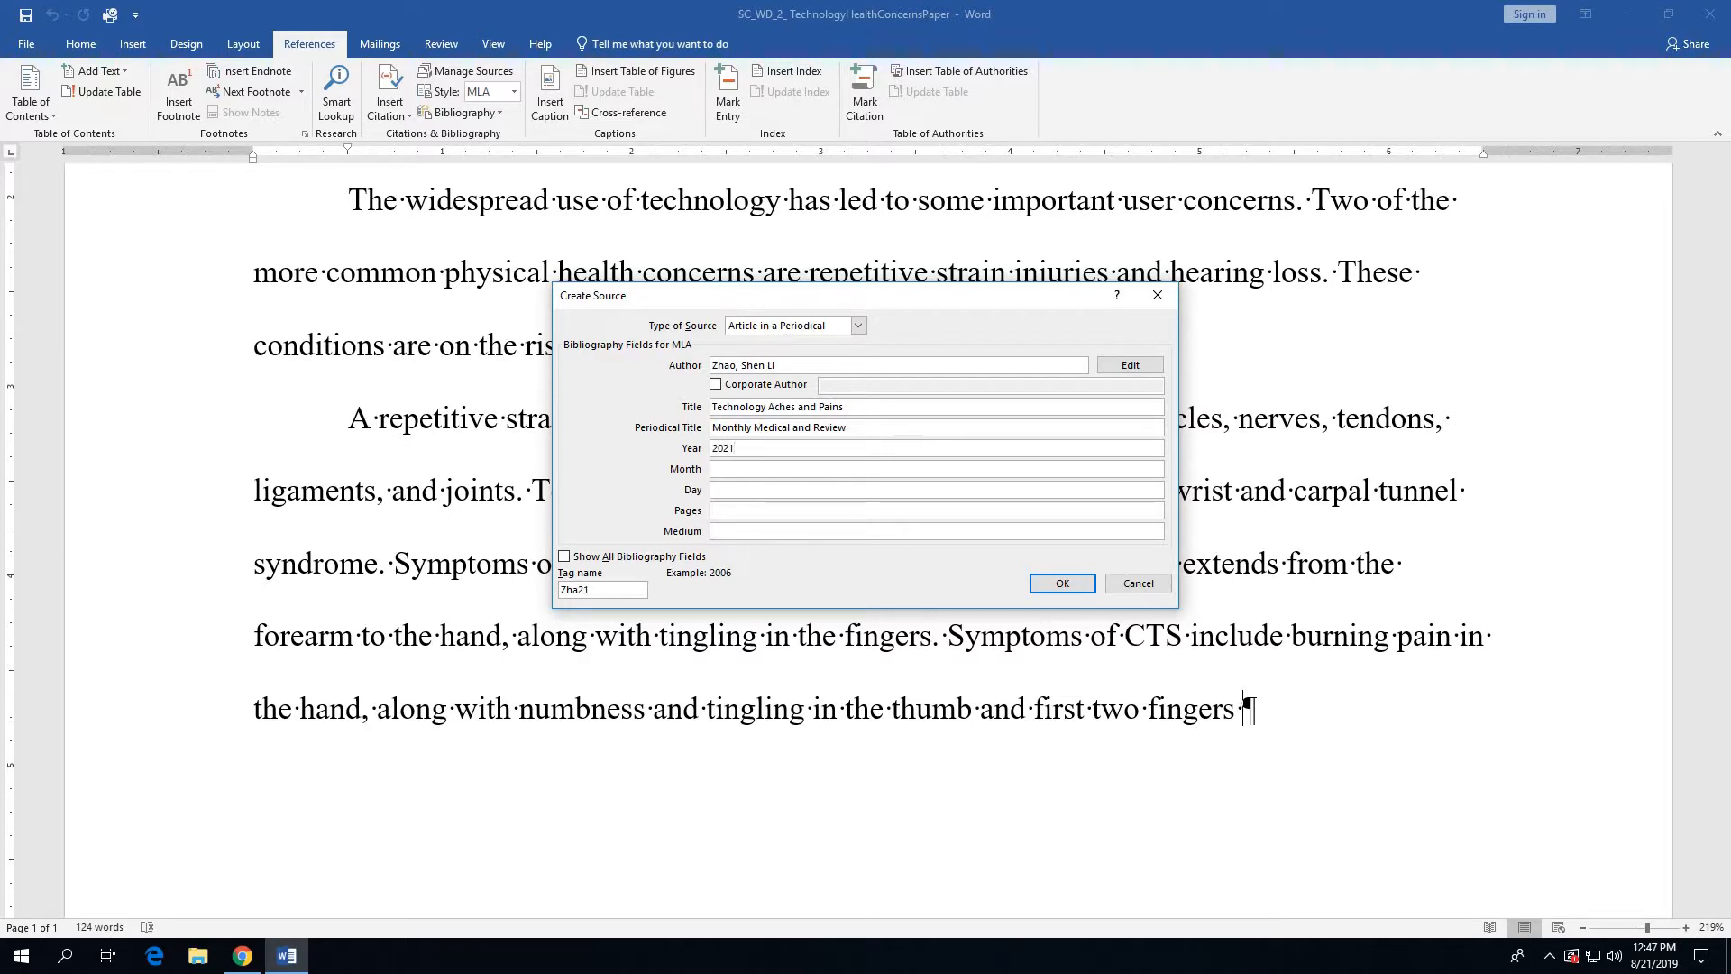
- Set the source's month to July, its pages to "n. pag." and its medium to Web, leaving the day blank
key("Tab")
type("Ju")
key("Tab")
key("Tab")
type("p")
key("Tab")
type("Web")
- Show all bibliography fields, set the accessed date's year to 2021 and month to "Oct.", and save the source to insert its citation
left_click(564, 557)
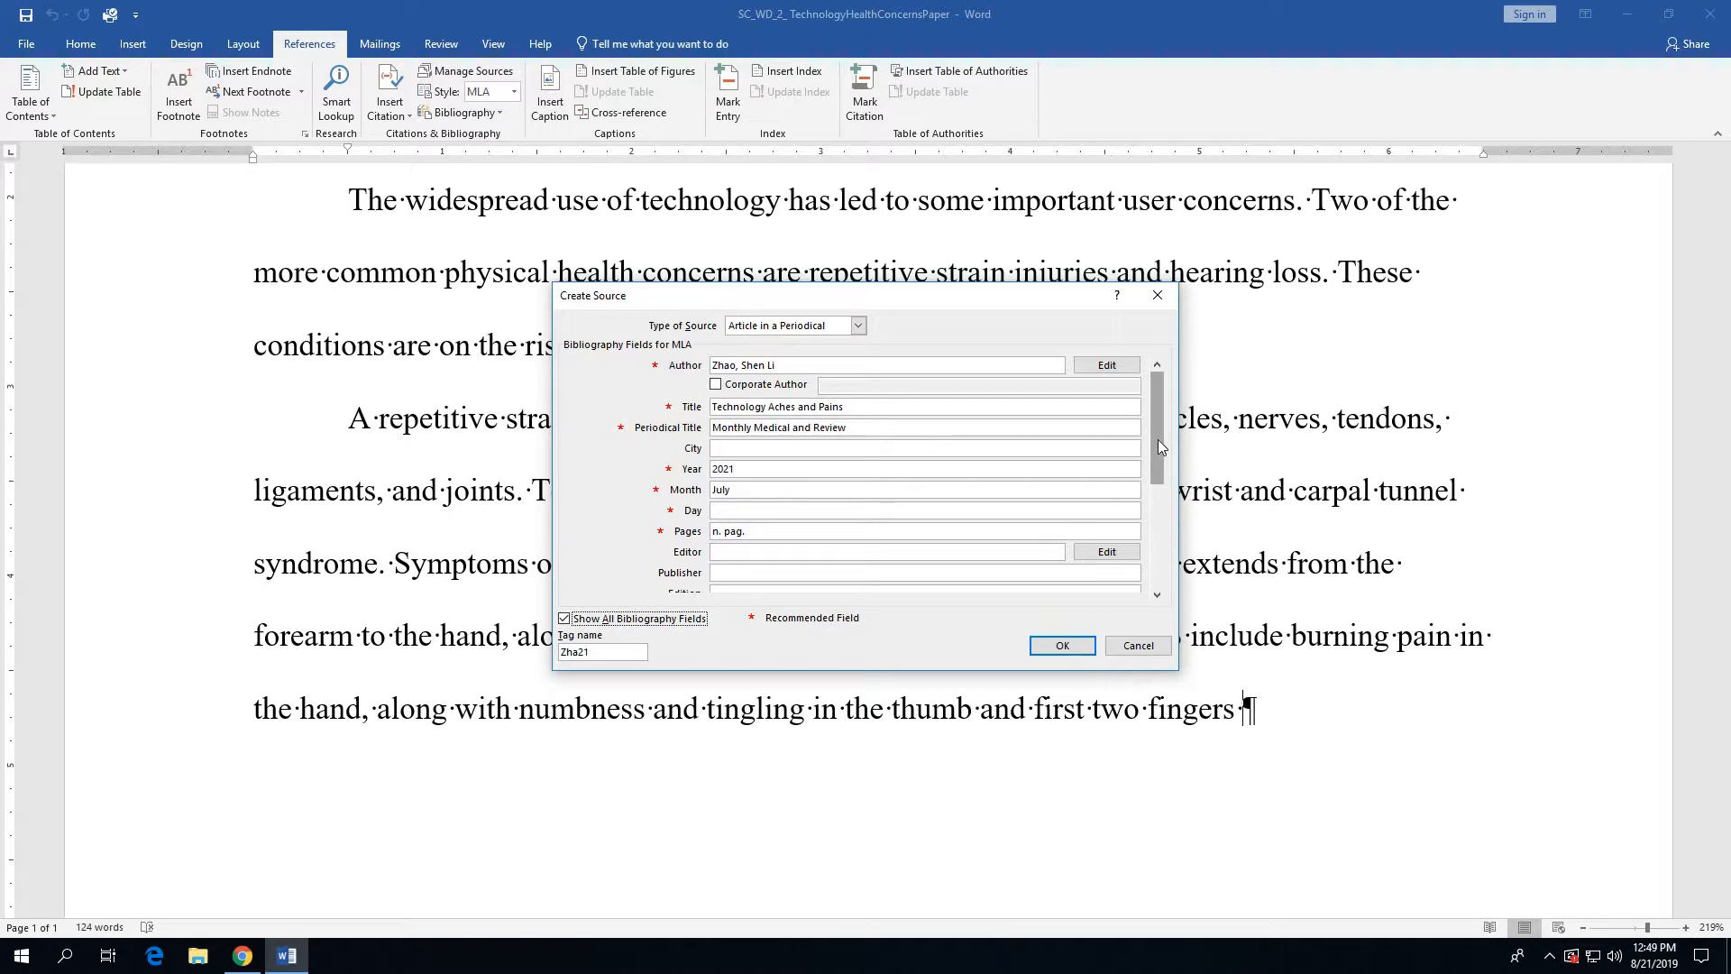
left_click_drag(1159, 449, 1140, 517)
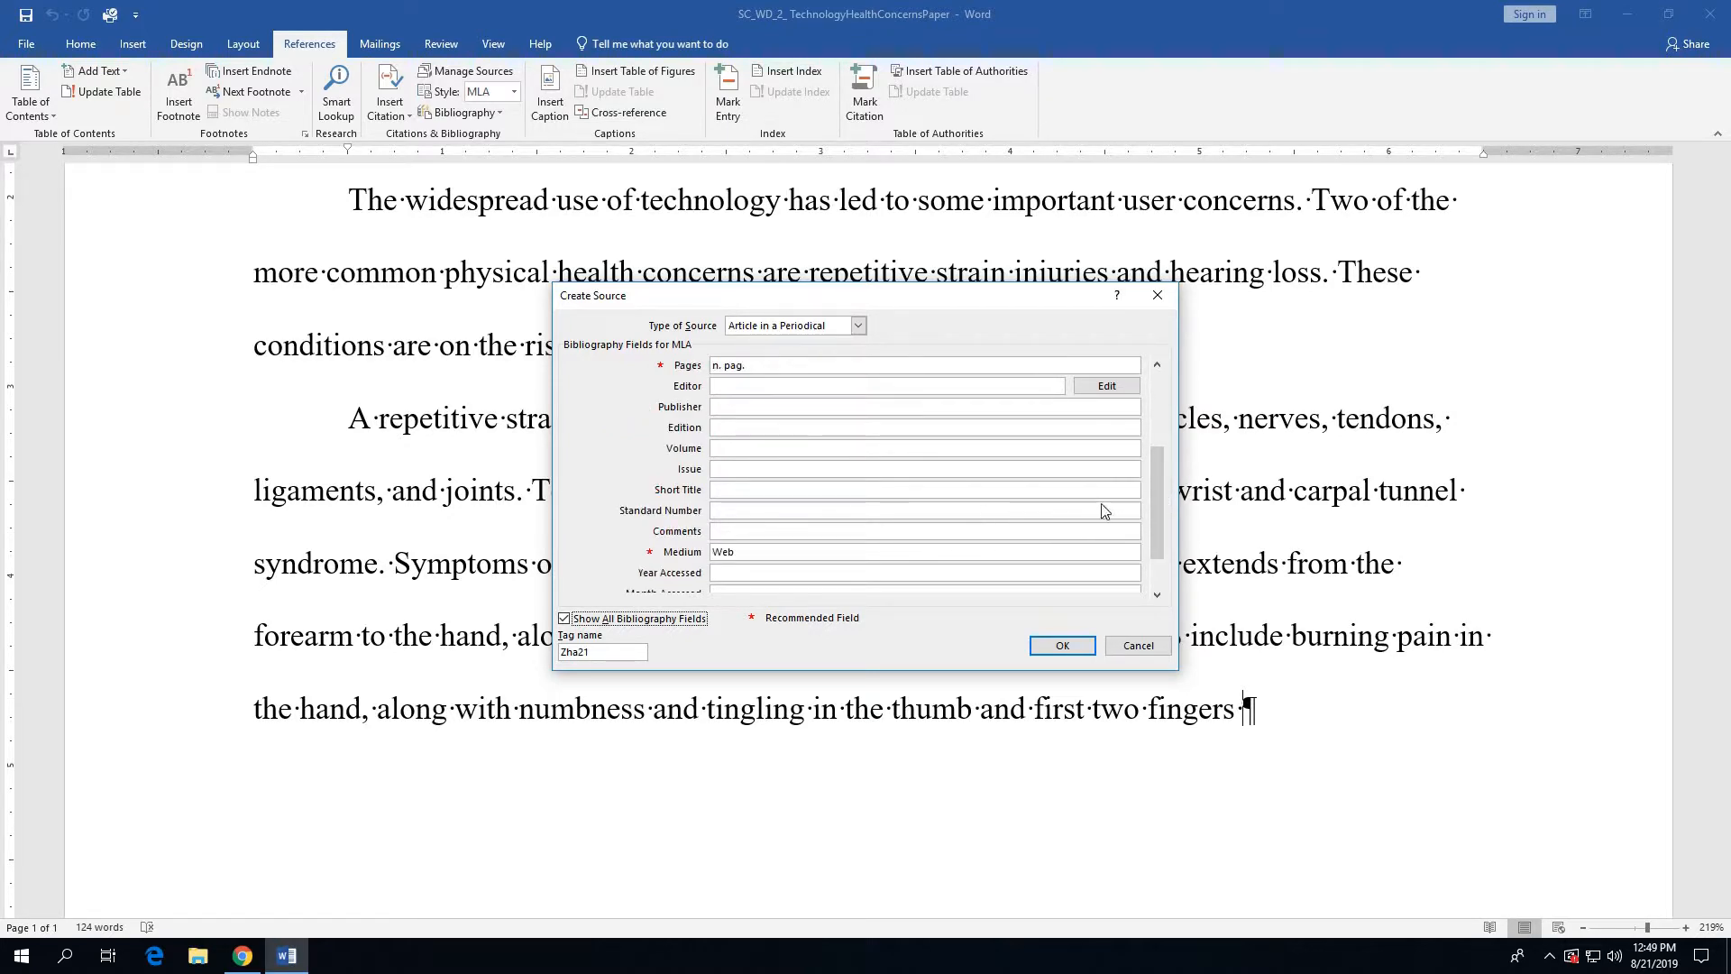
left_click_drag(1154, 496, 1165, 550)
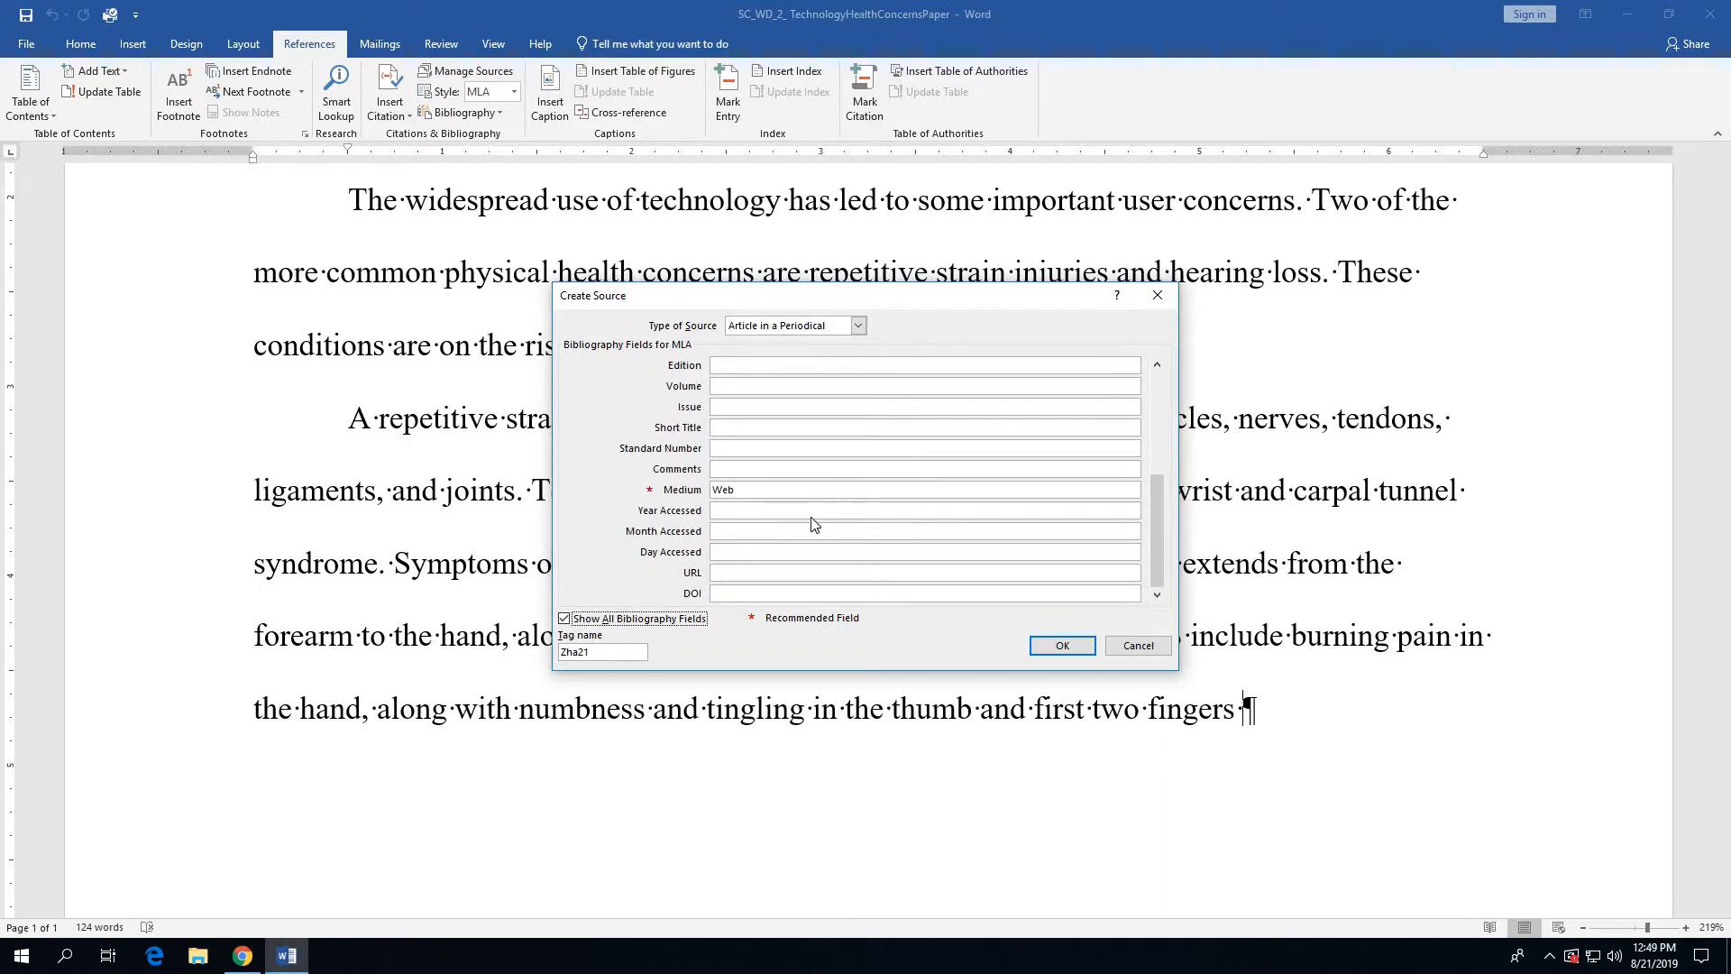
left_click(716, 510)
type("2021")
key("Tab")
type("Oct.")
key("Tab")
left_click(1066, 651)
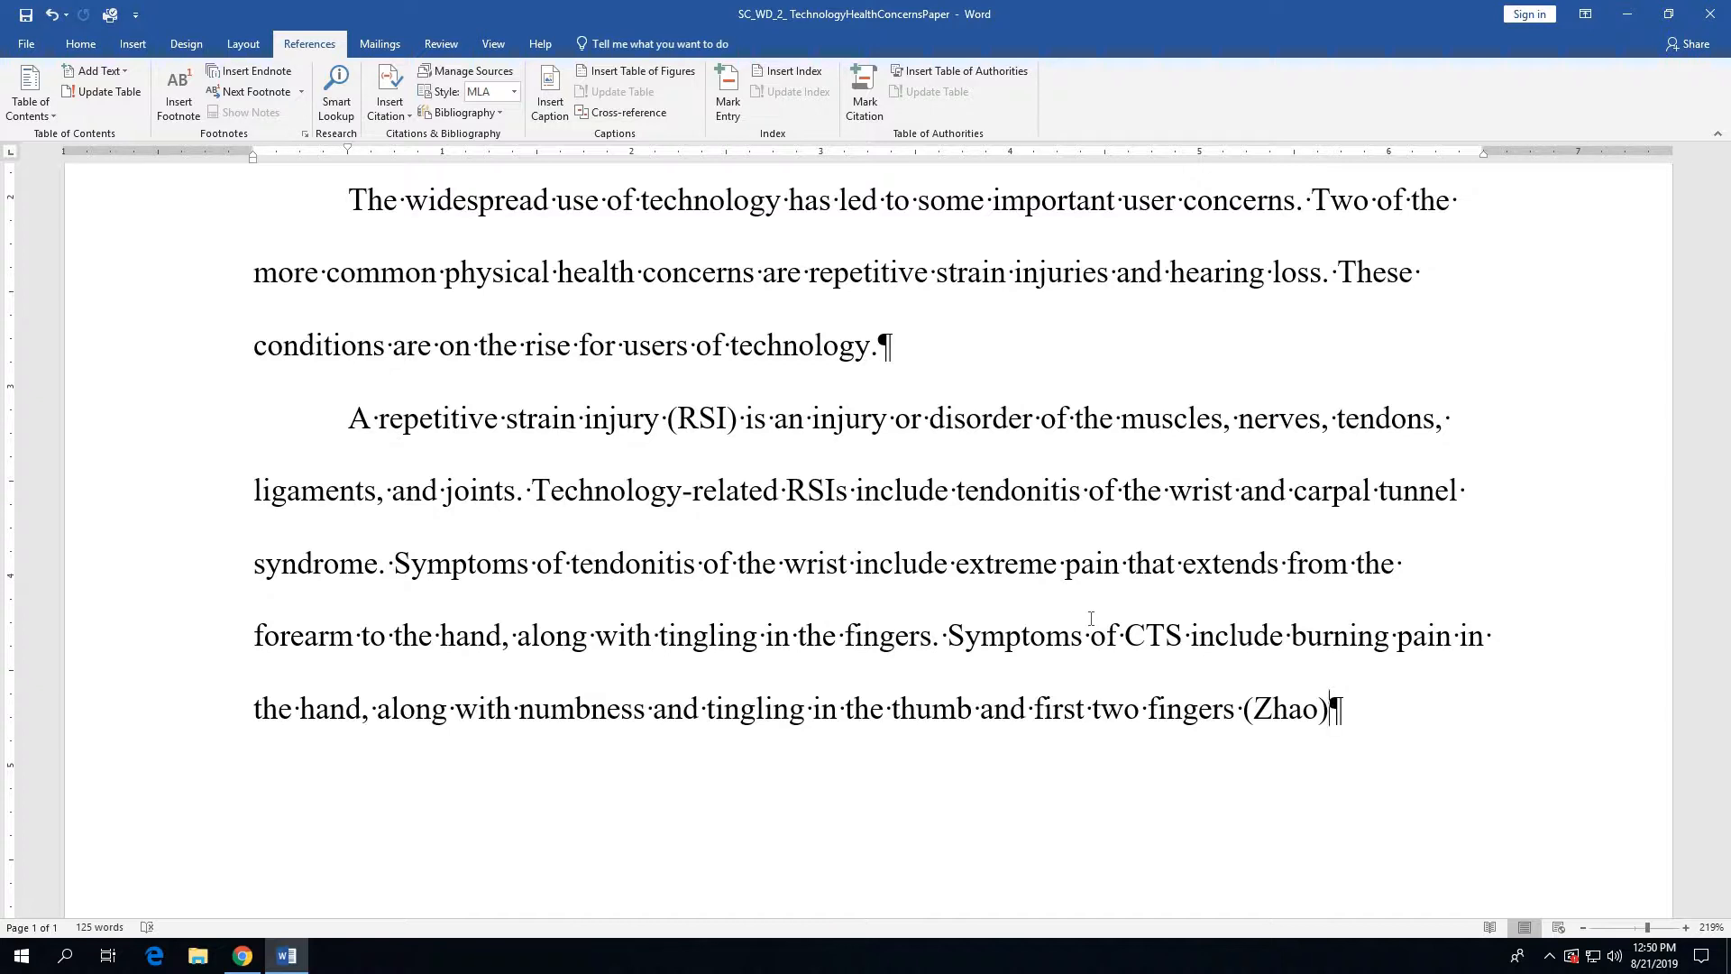
- After the citation, add a period and "Factors that can cause these disorders include prolonged typing or mouse usage and continual shifting between a mouse and keyboard."
type(".")
type("Factors ")
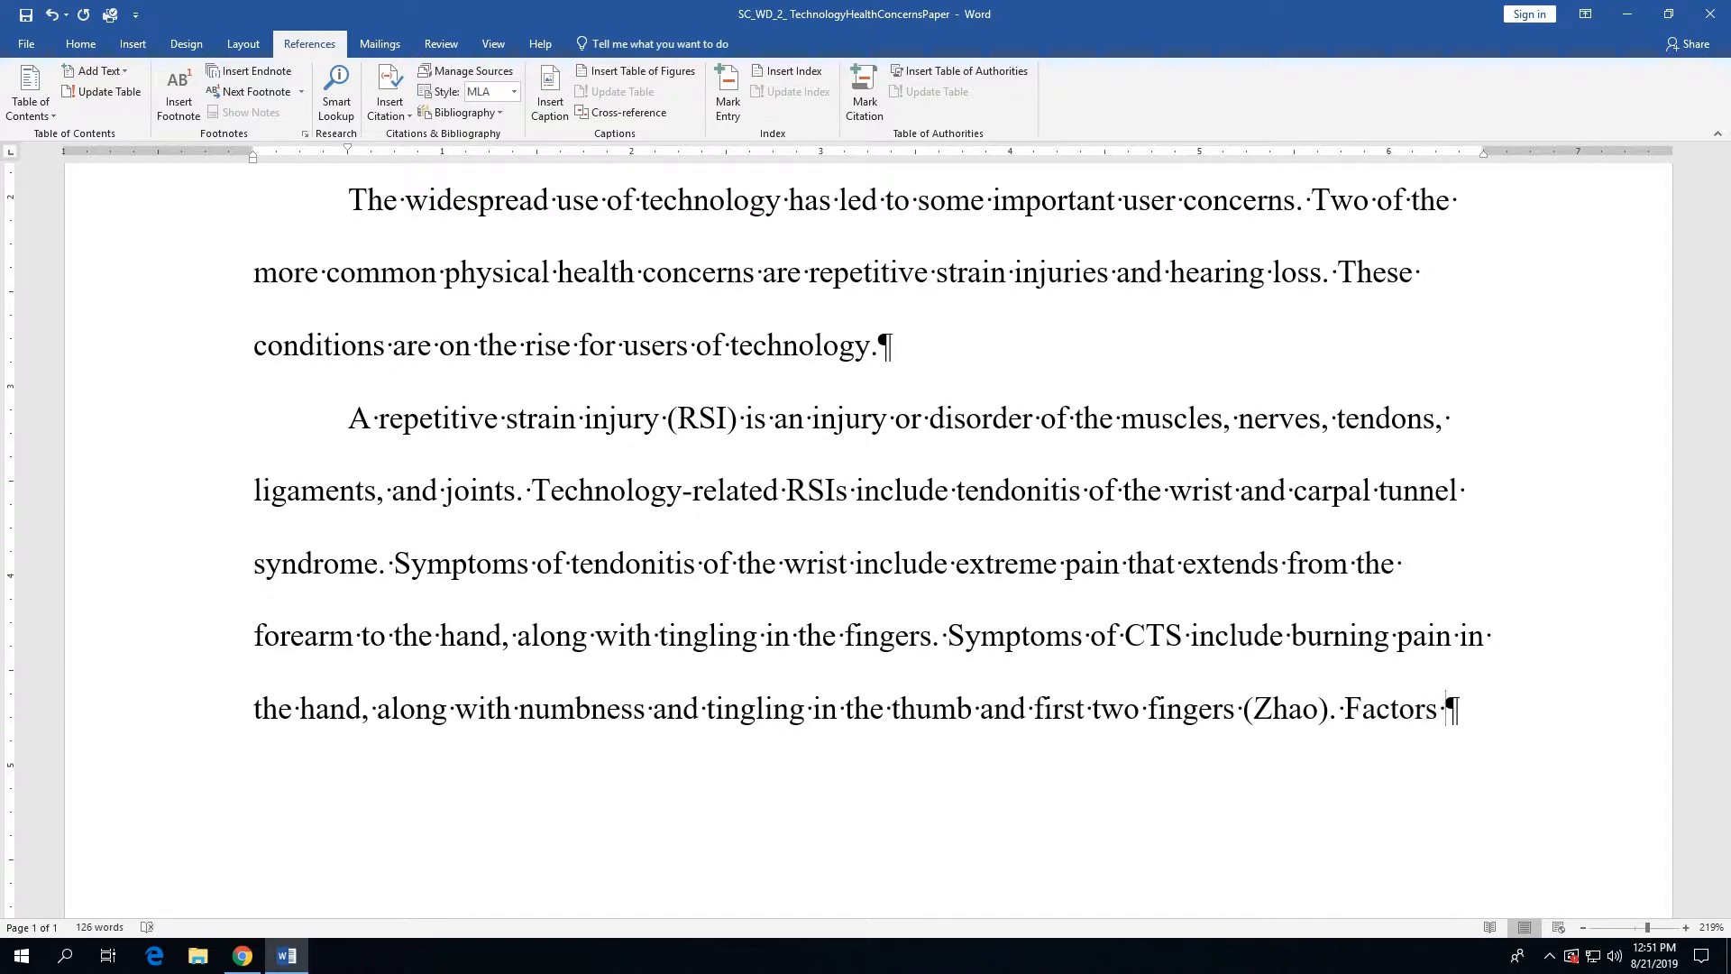
type("that can cause")
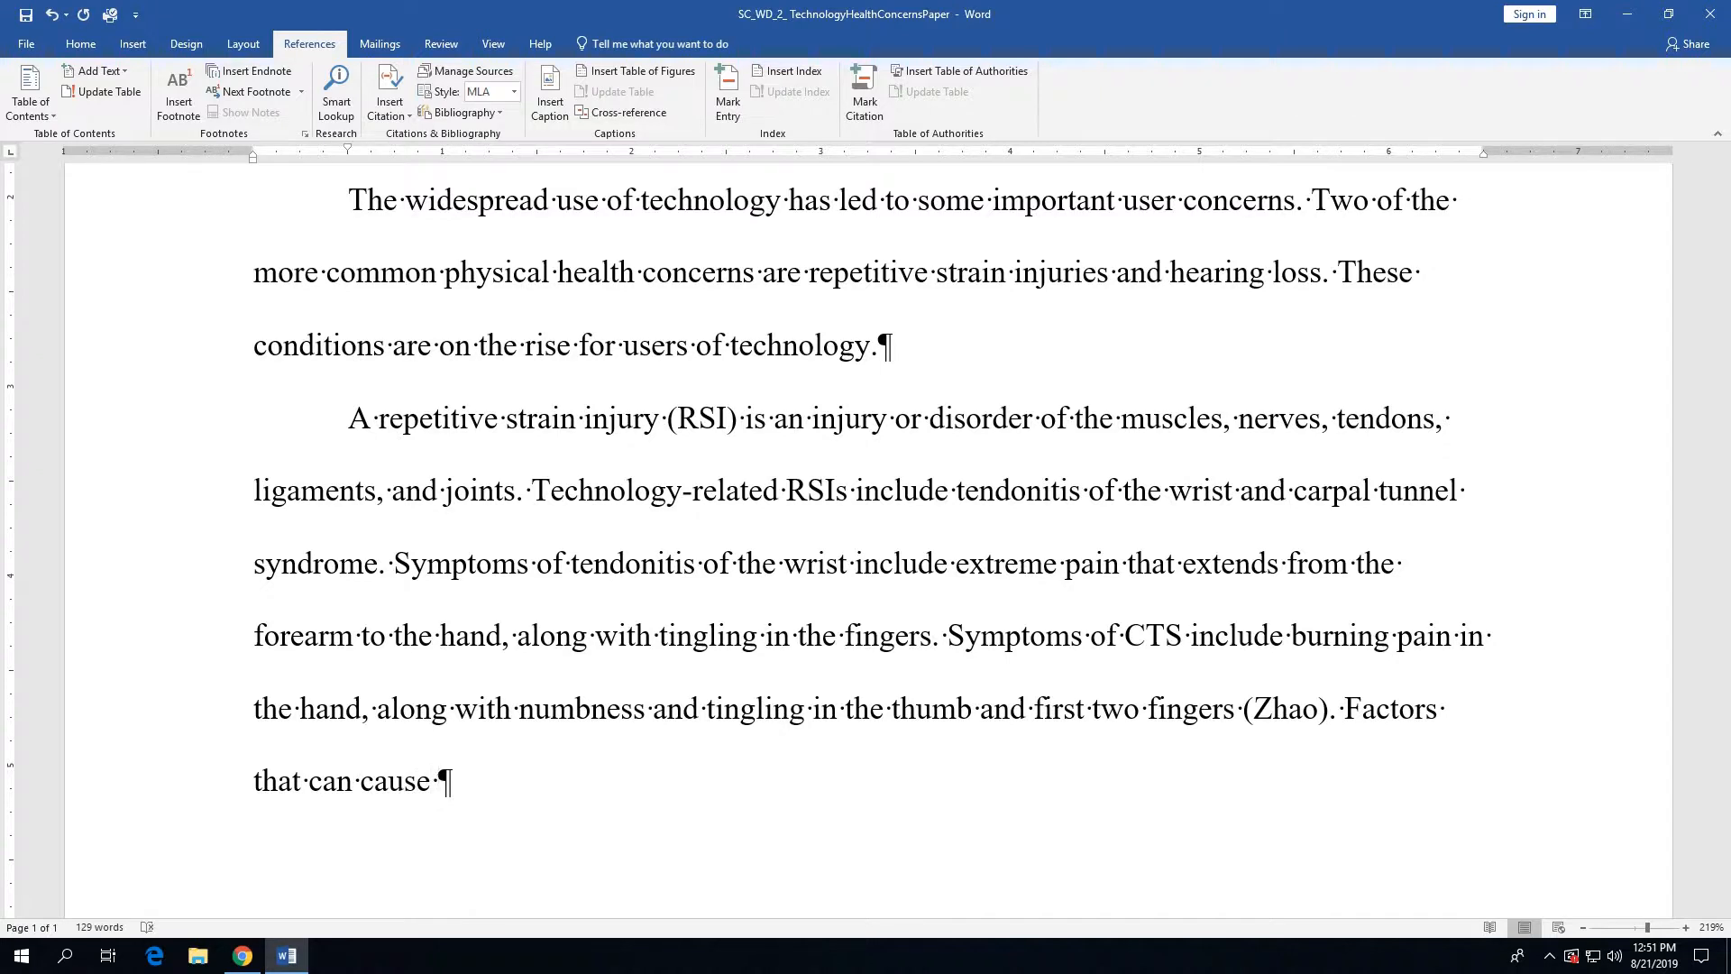
type("these dis")
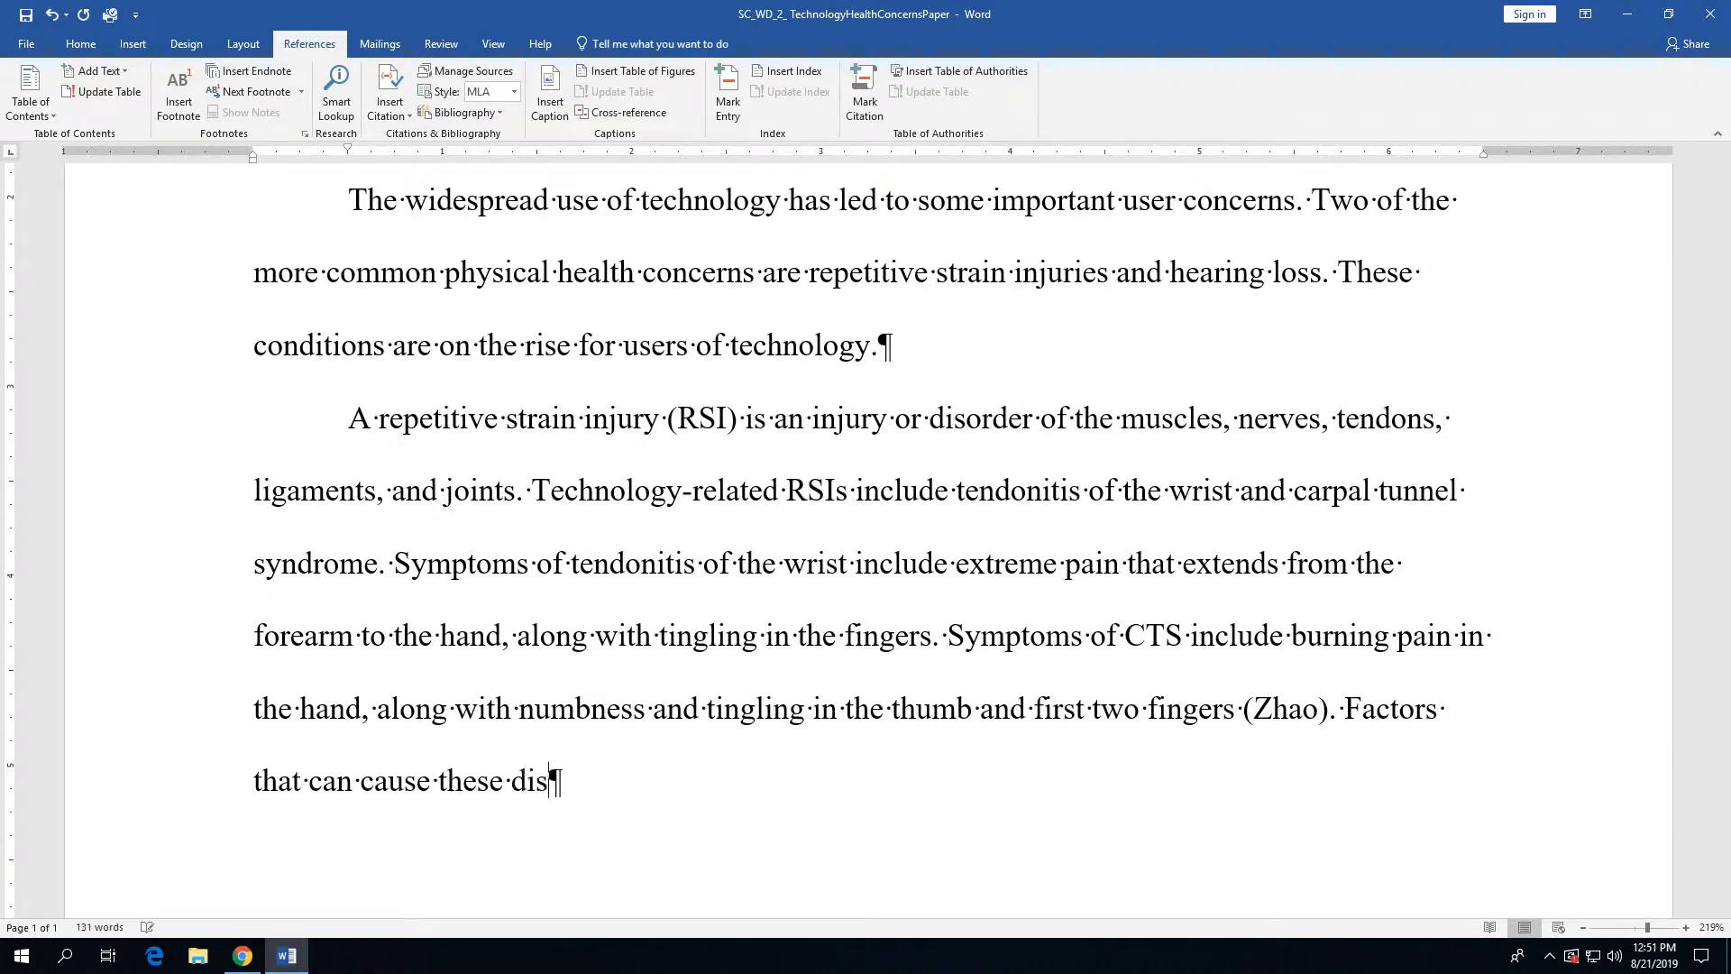
type("orders includ")
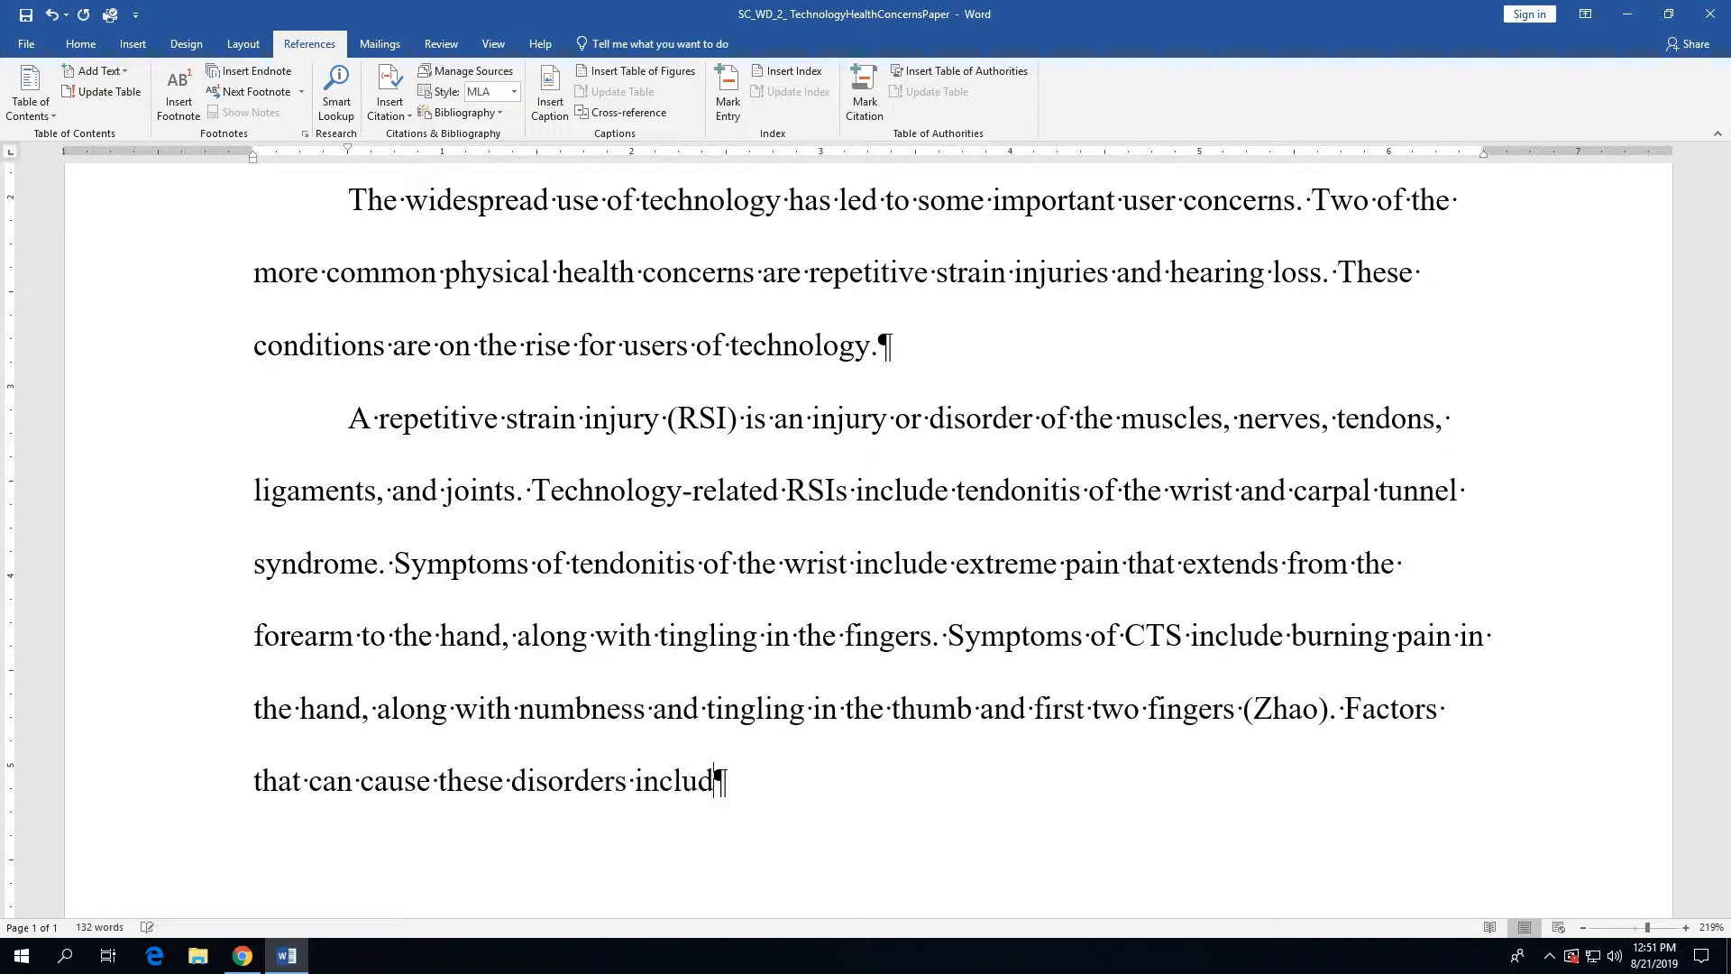
type("e prolonged ")
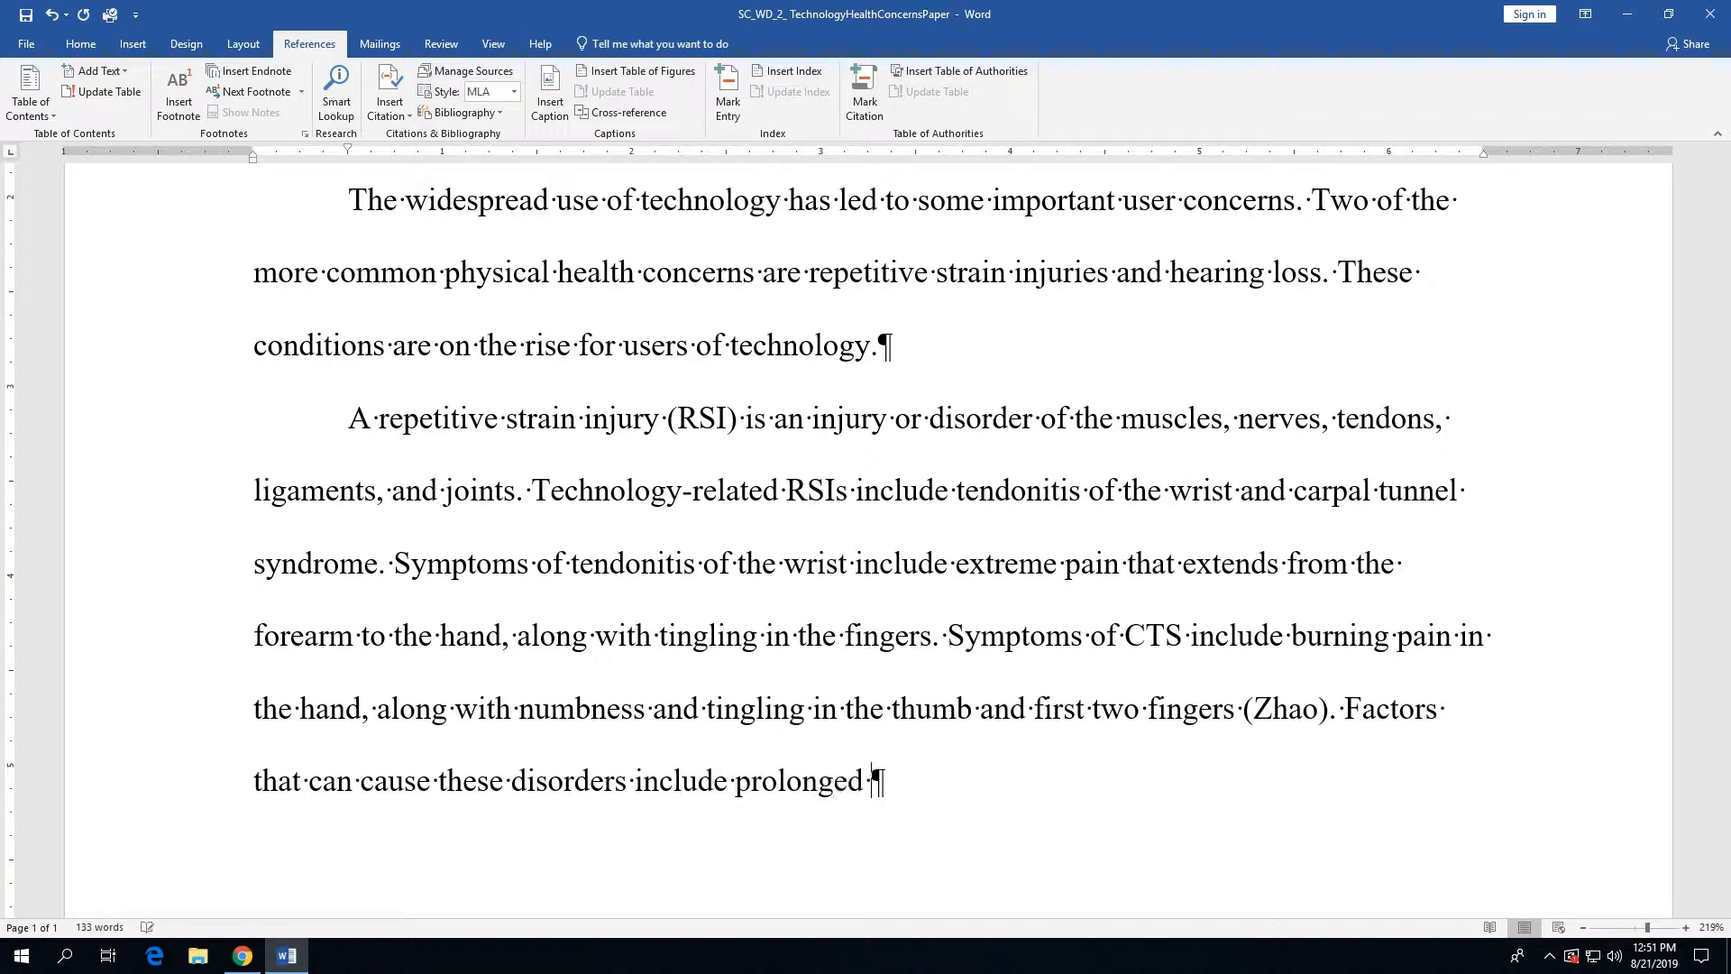
type("typing or mou")
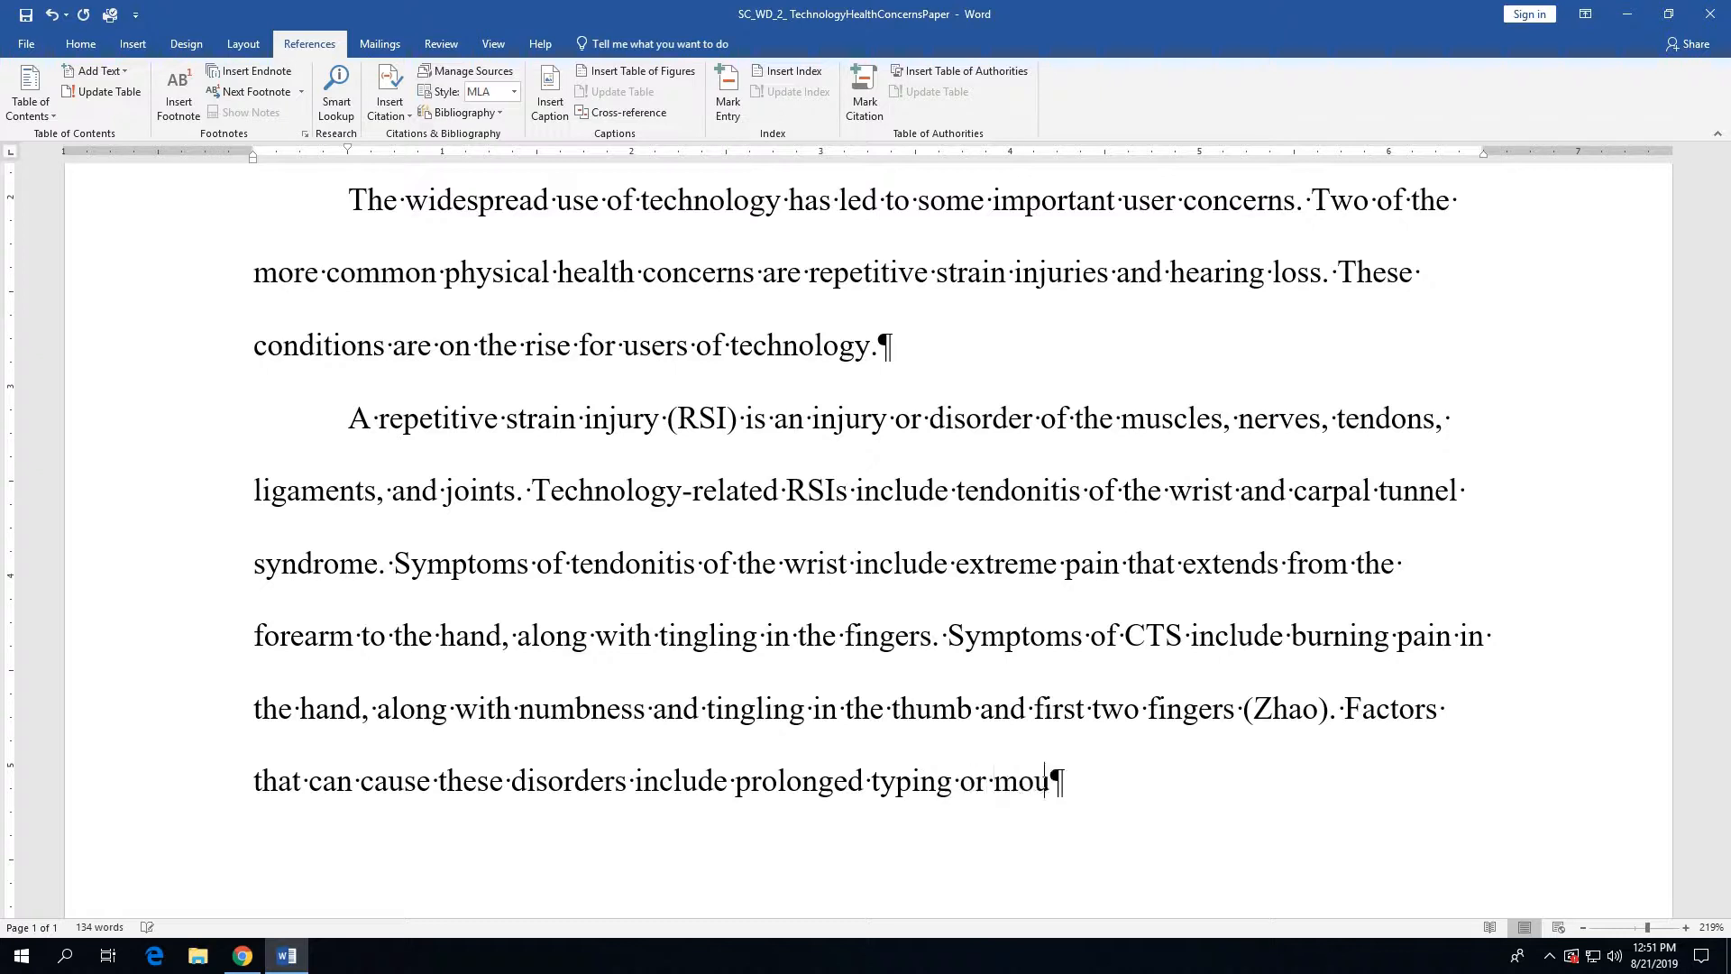
type("se usea")
key("BackSpace")
key("BackSpace")
type("age and ")
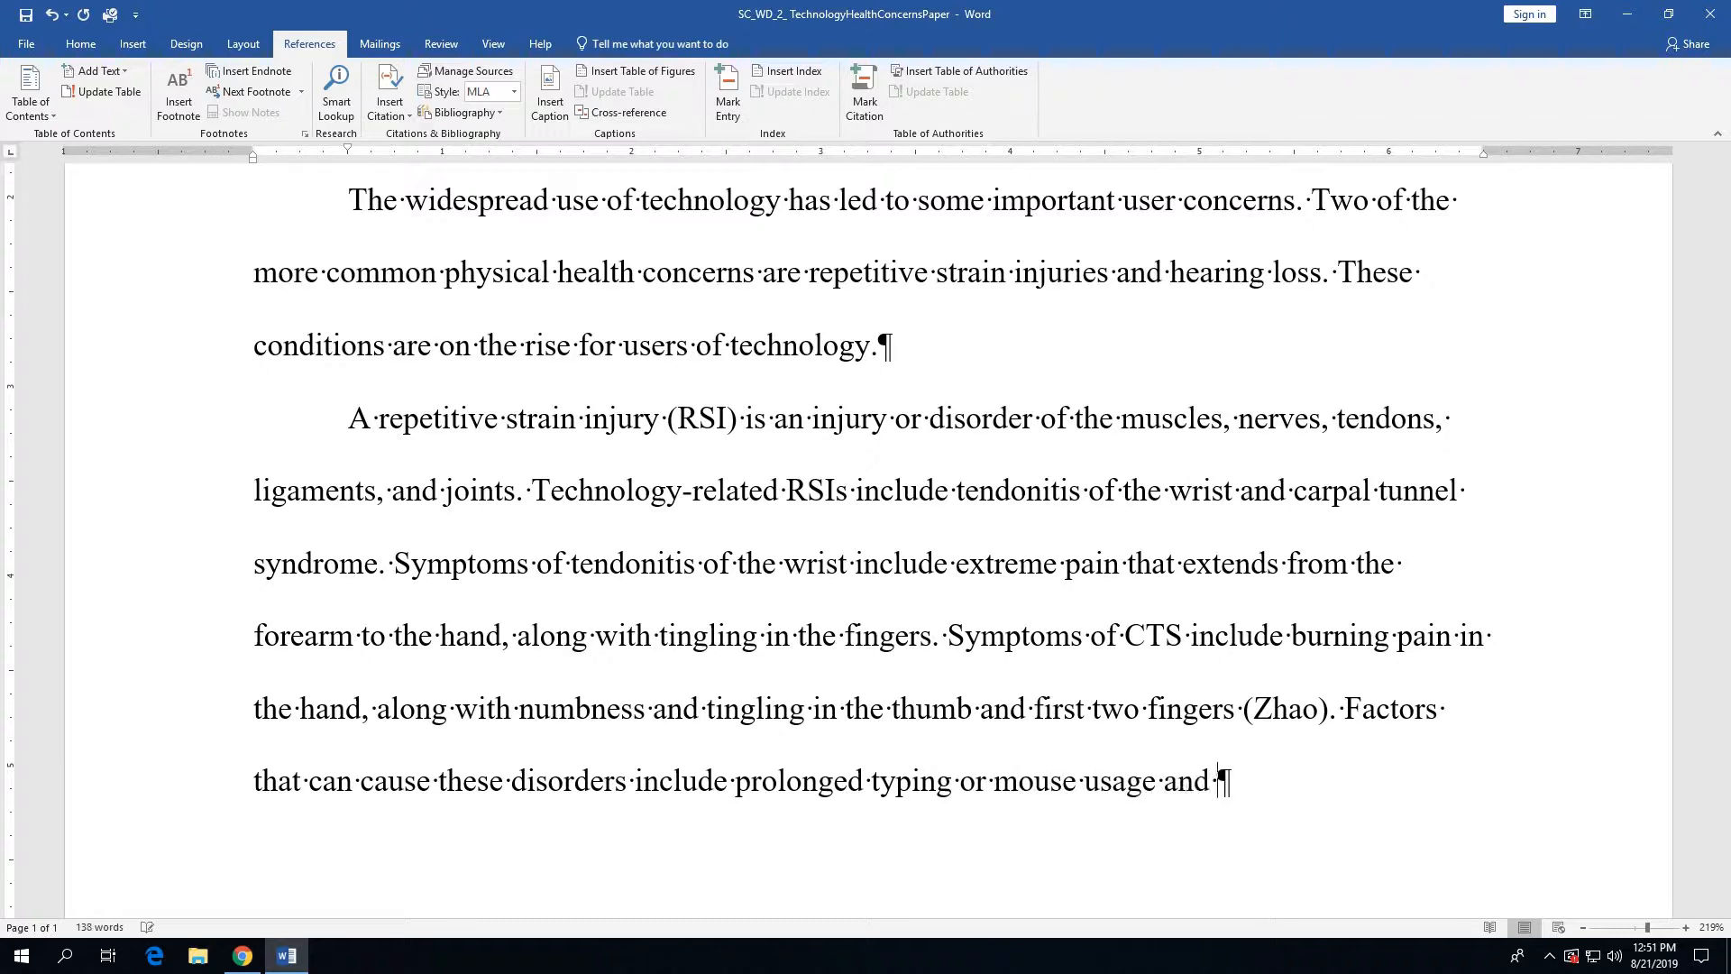
type("continual ")
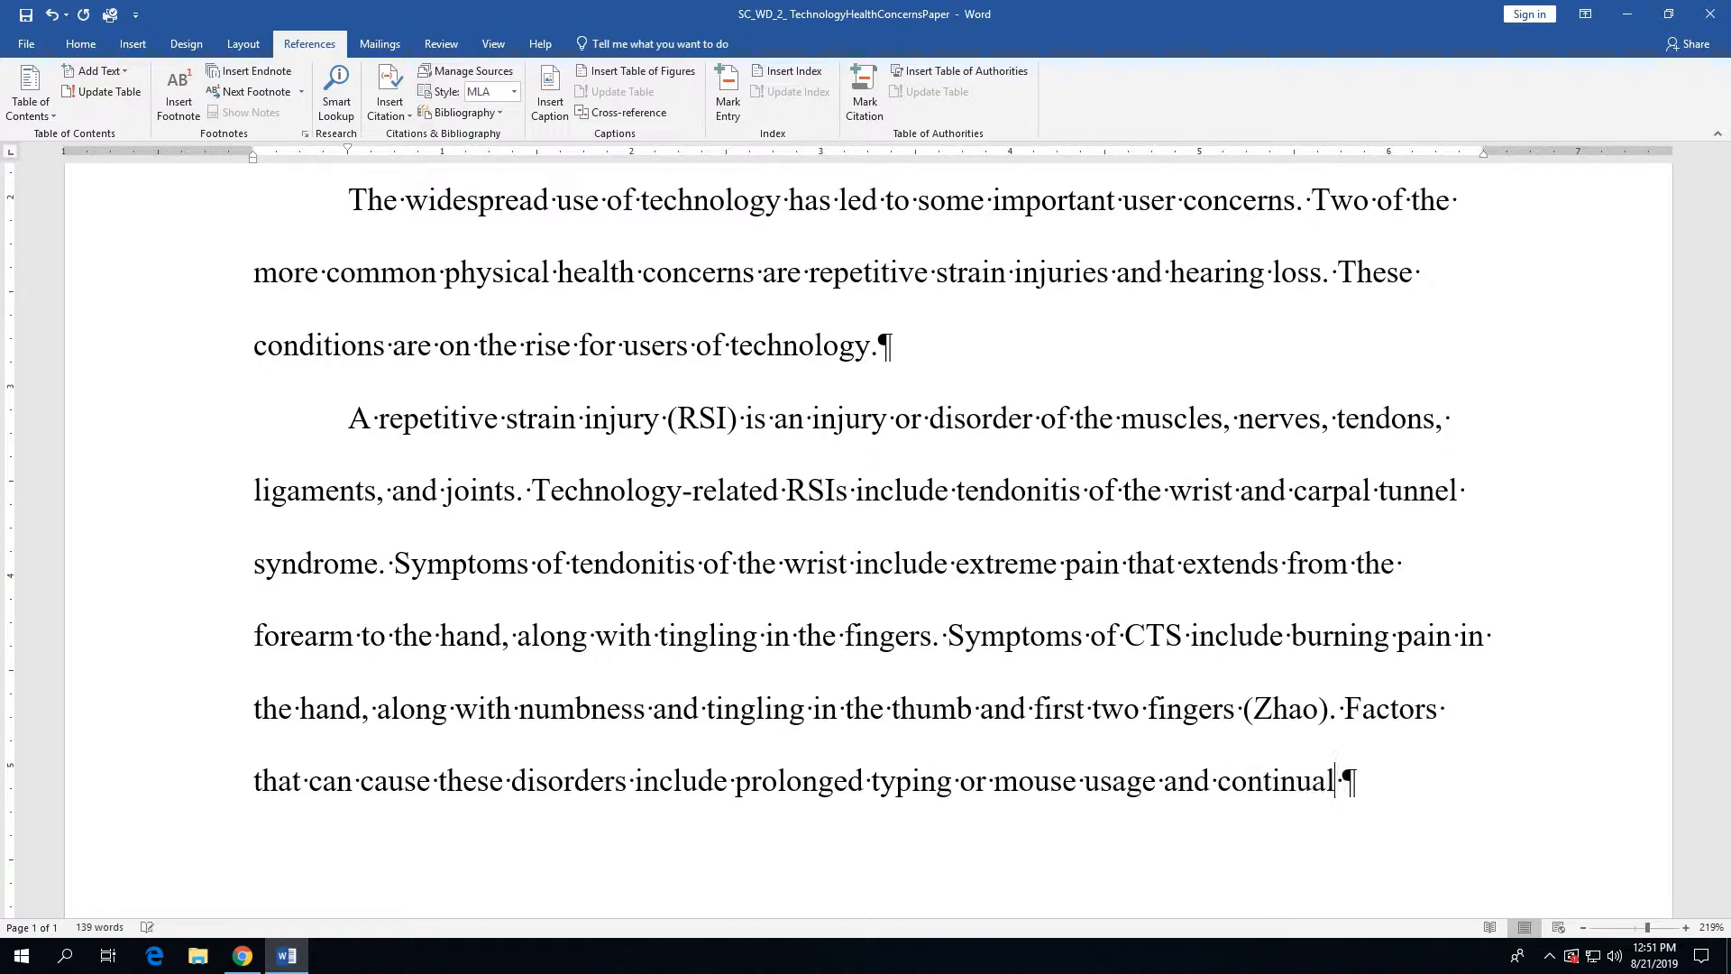
type("shifting ")
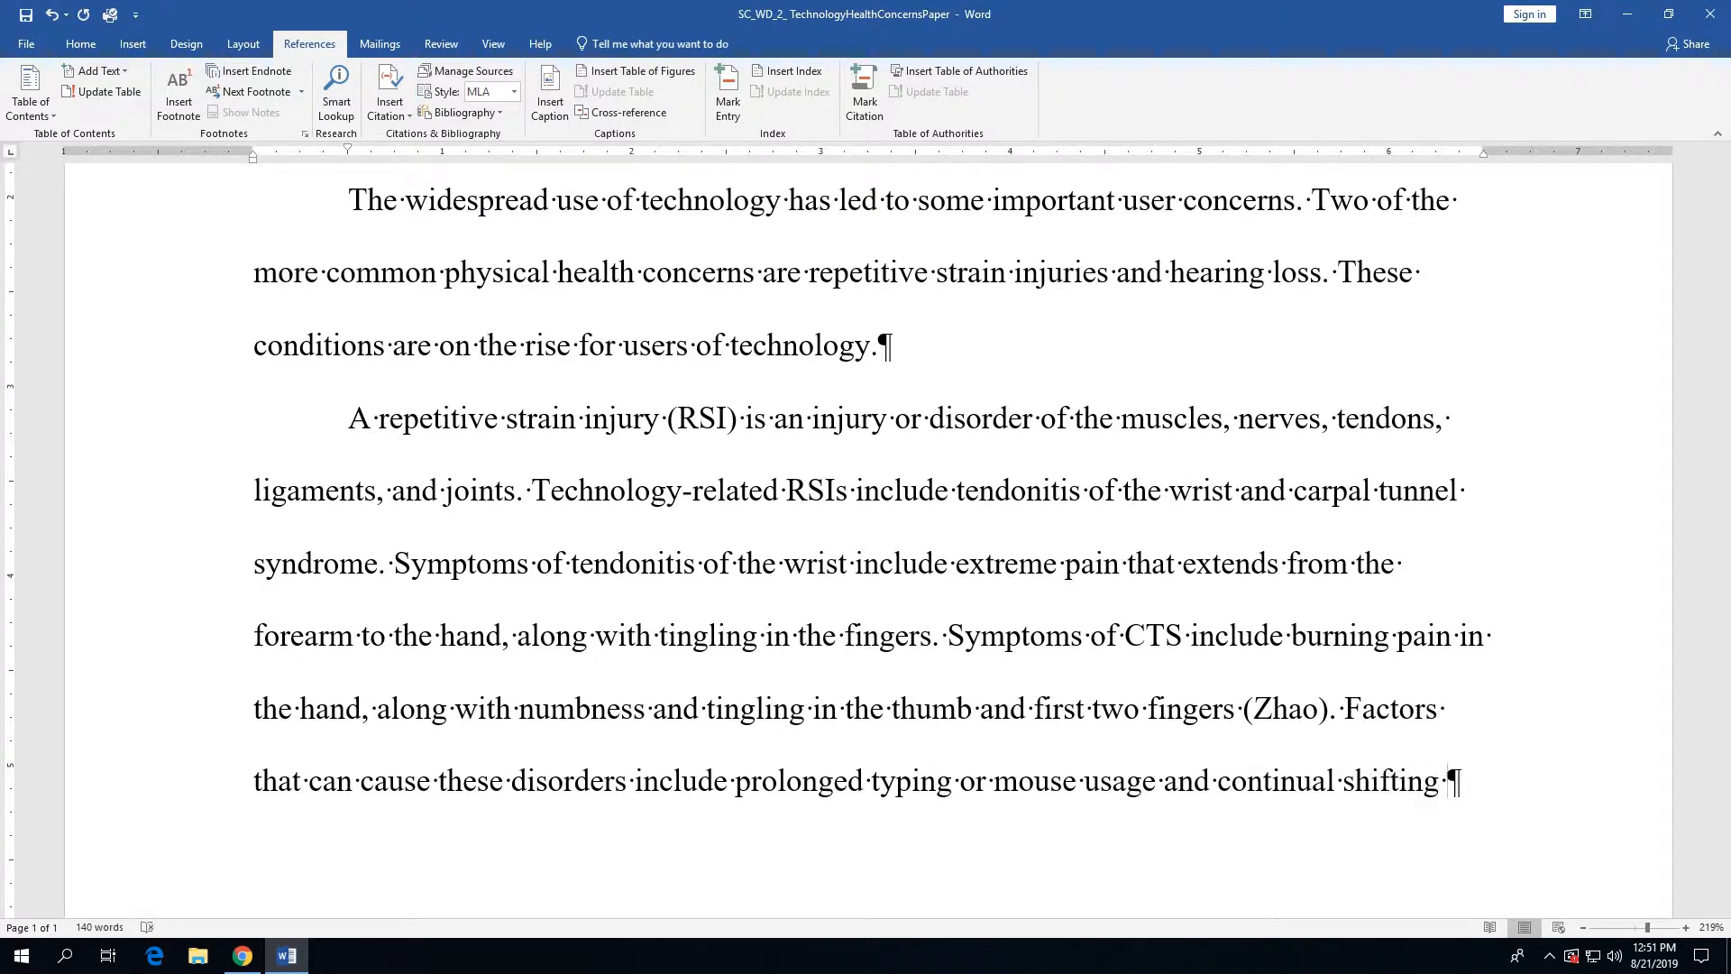
type("between ")
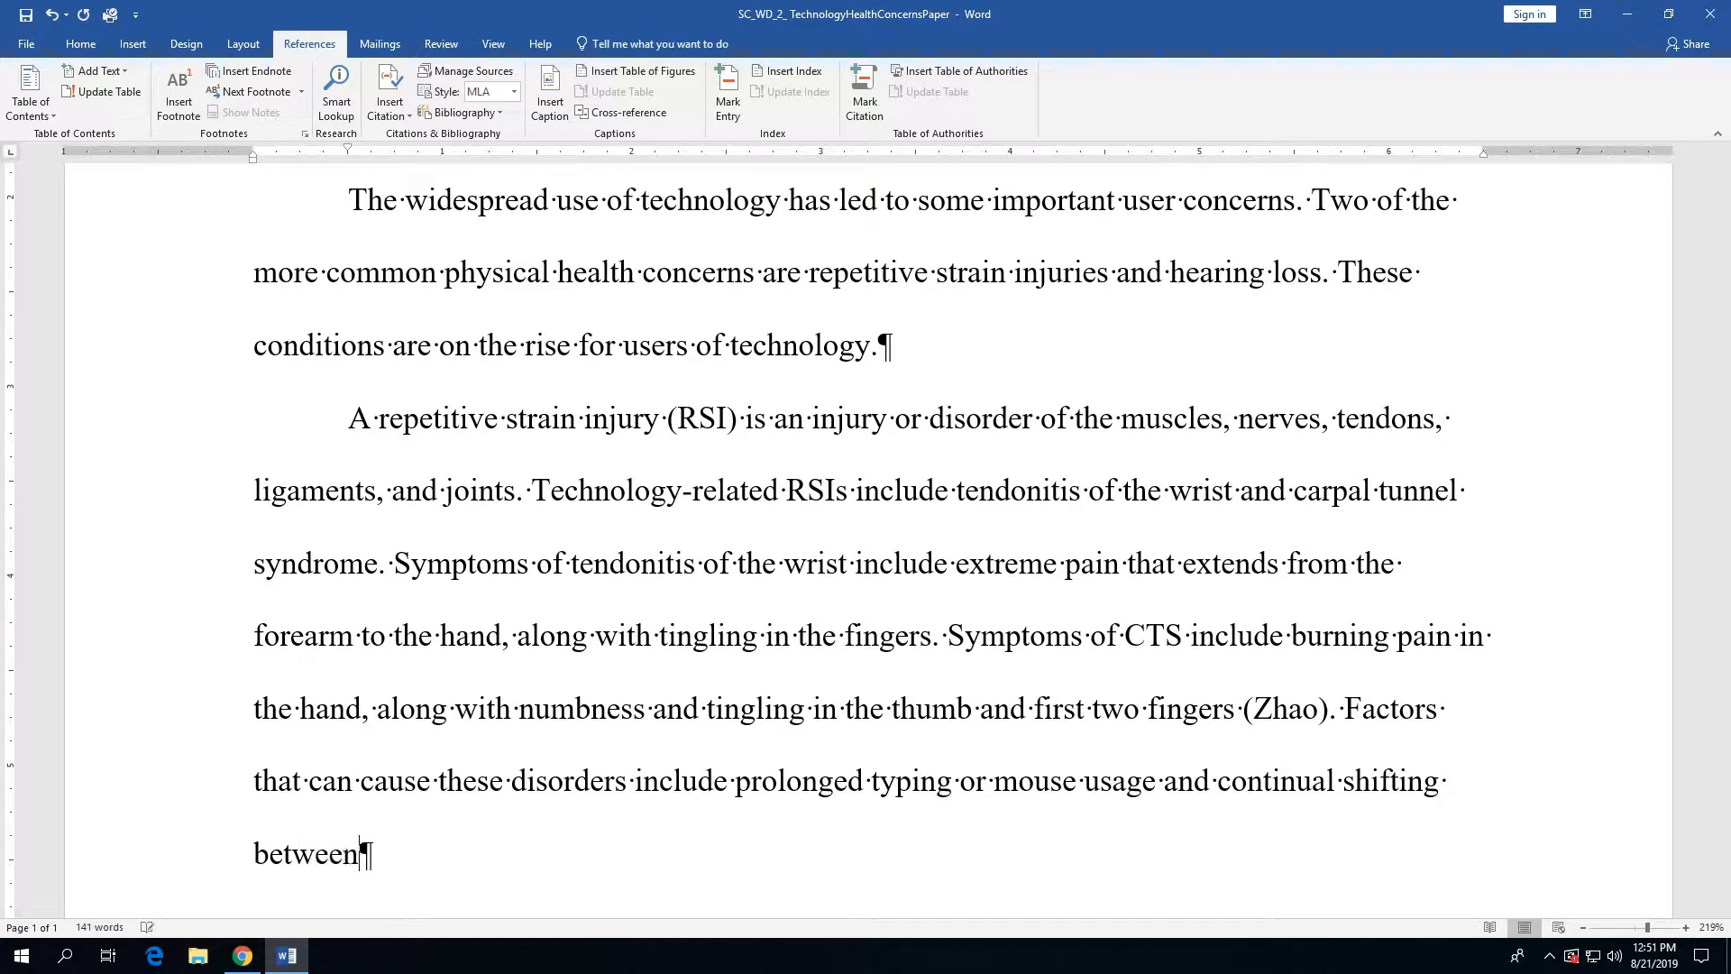
type("a mouse a")
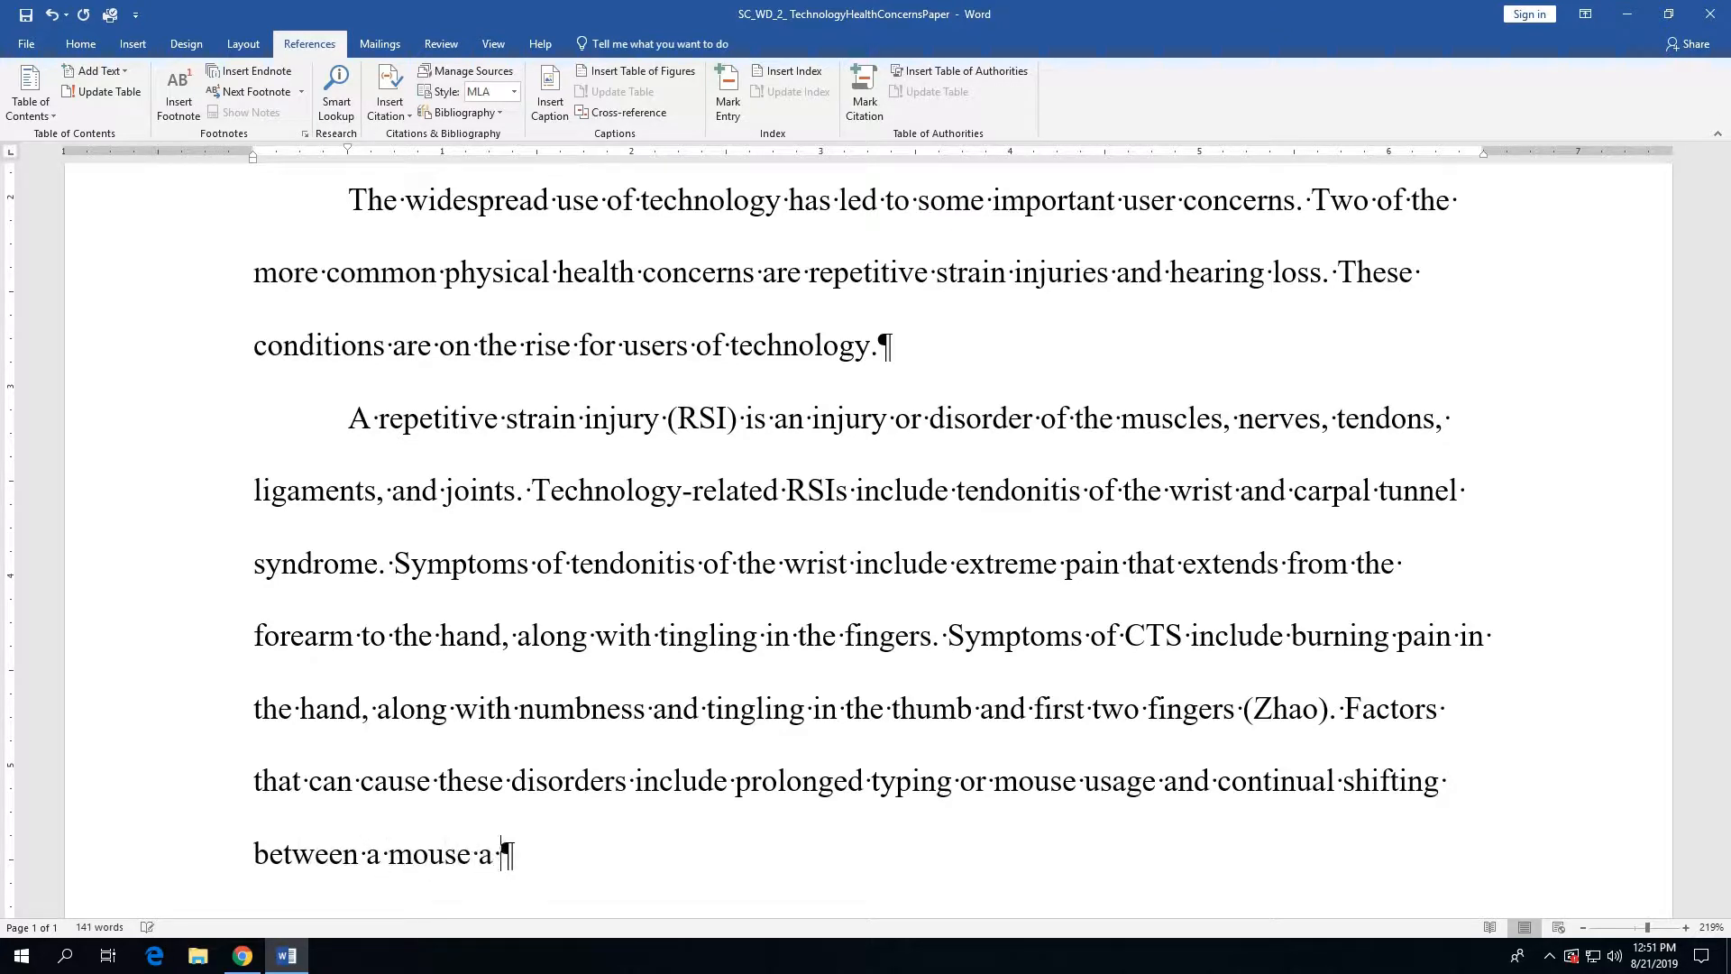
key("BackSpace")
type("nd keyboard. ")
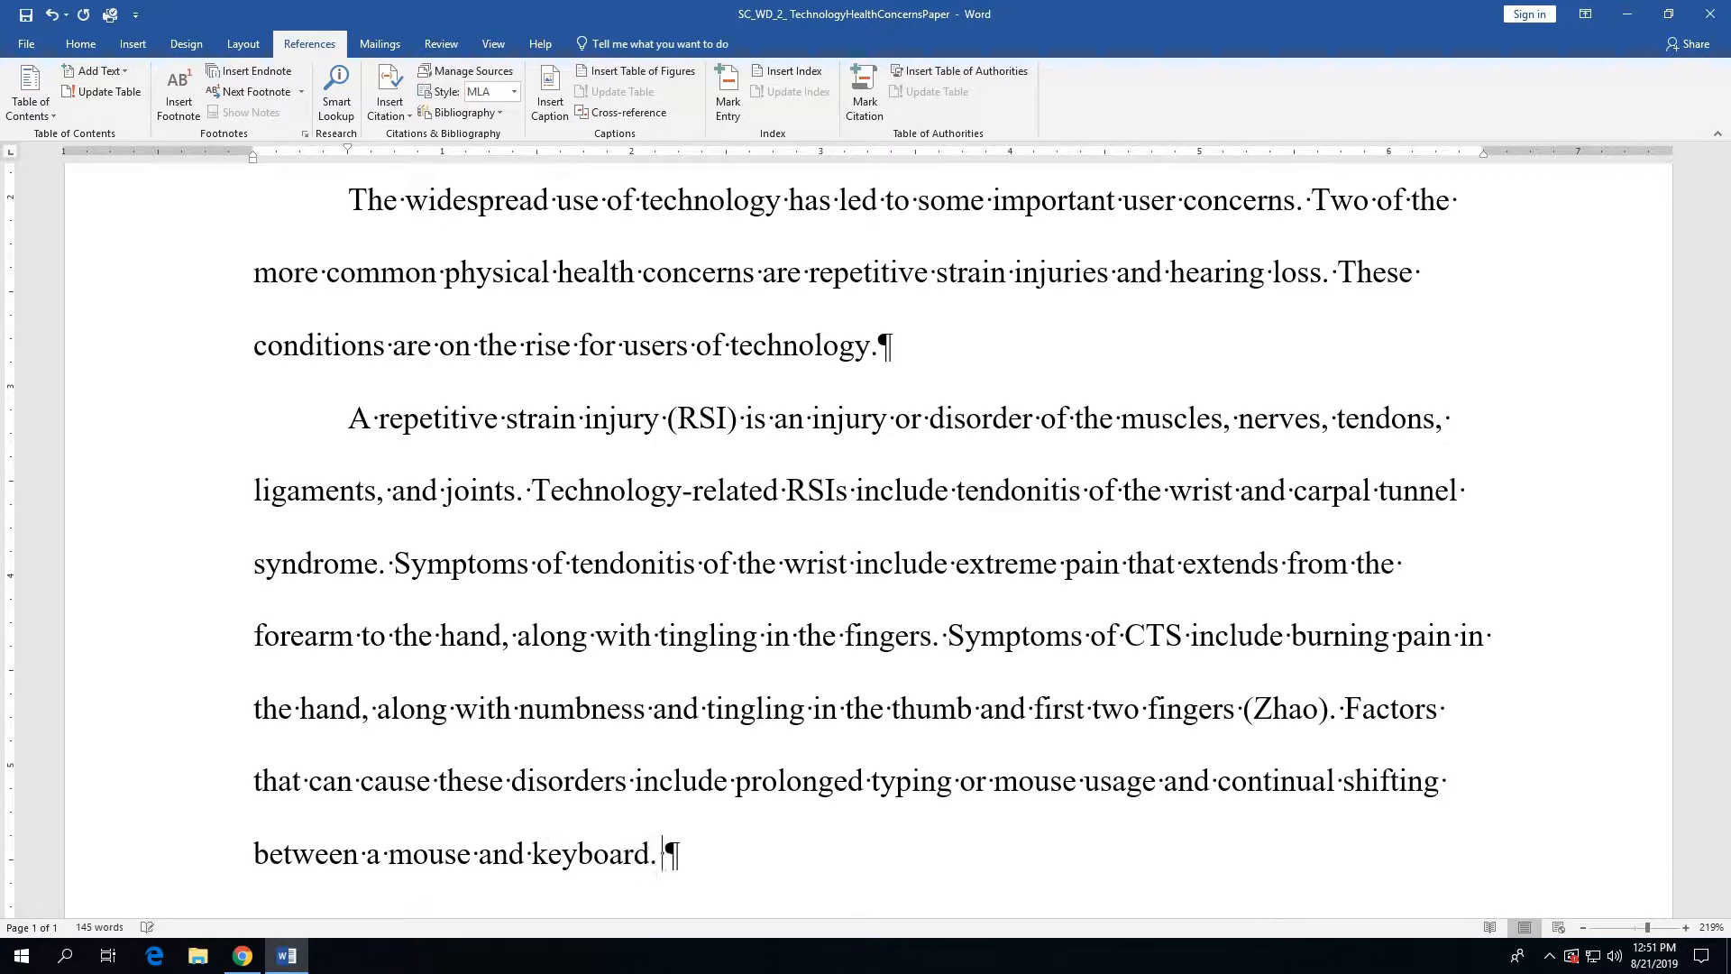
- Append "Taking continual breaks and exercising the hands and arms can help reduce the chances of developing these repetitive strain injuries." and save the document
type("Taking con")
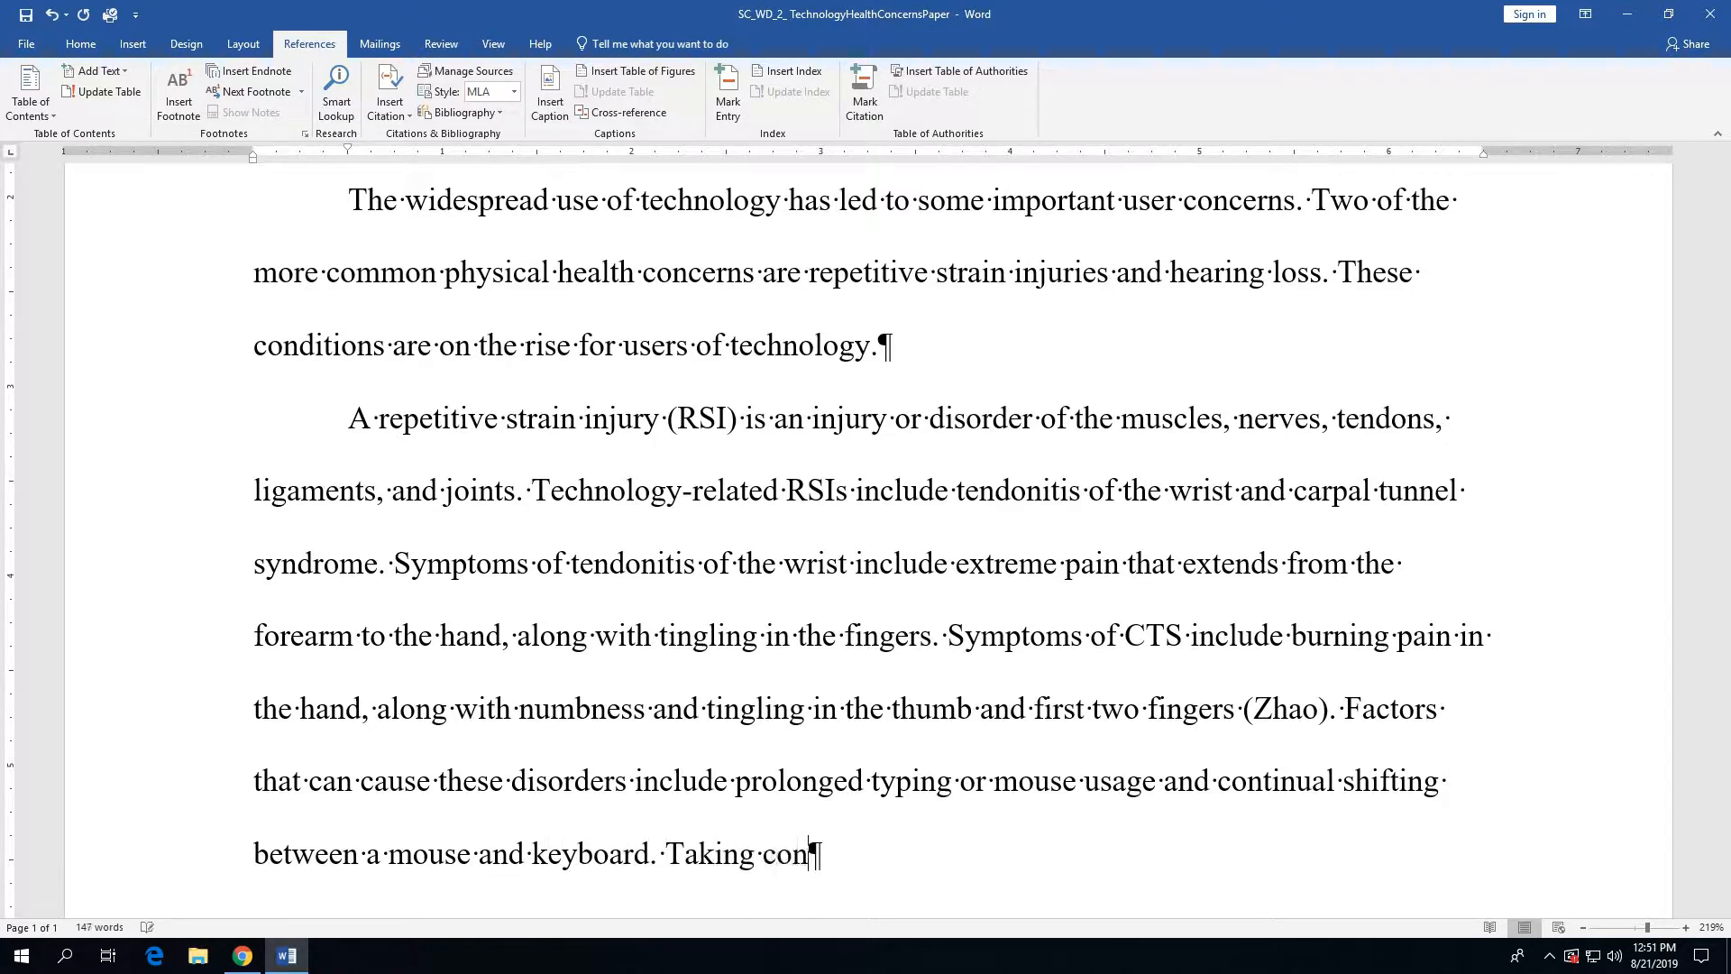
type("tinual br")
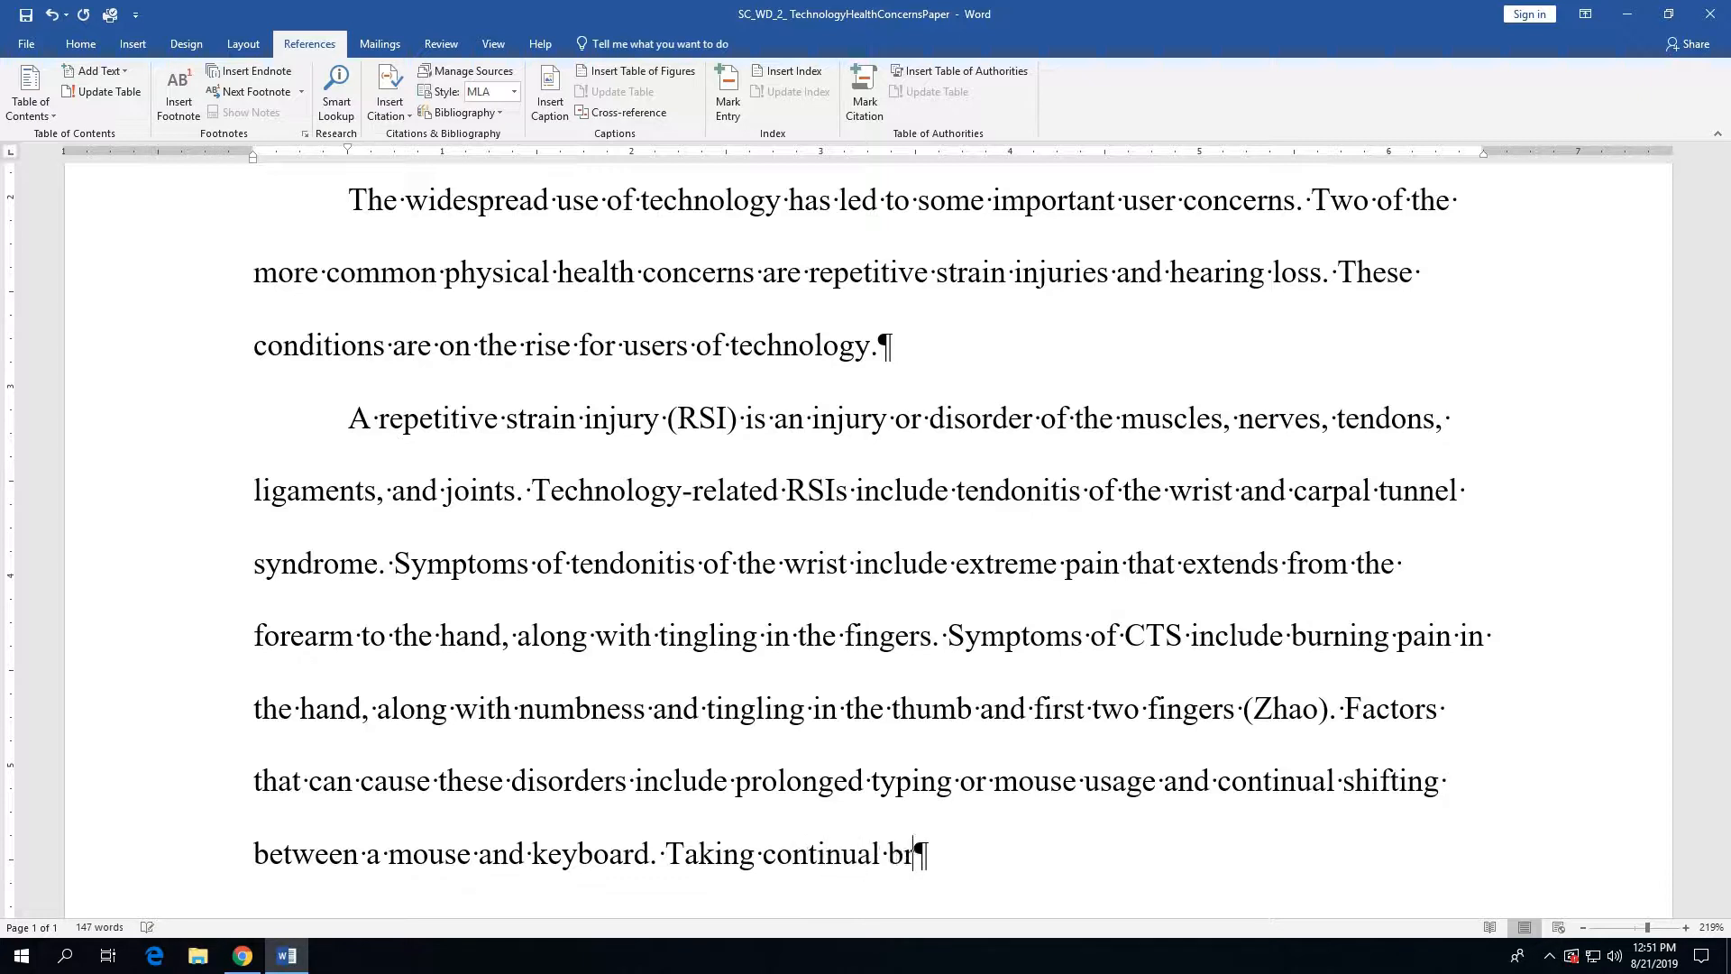
type("eaks a")
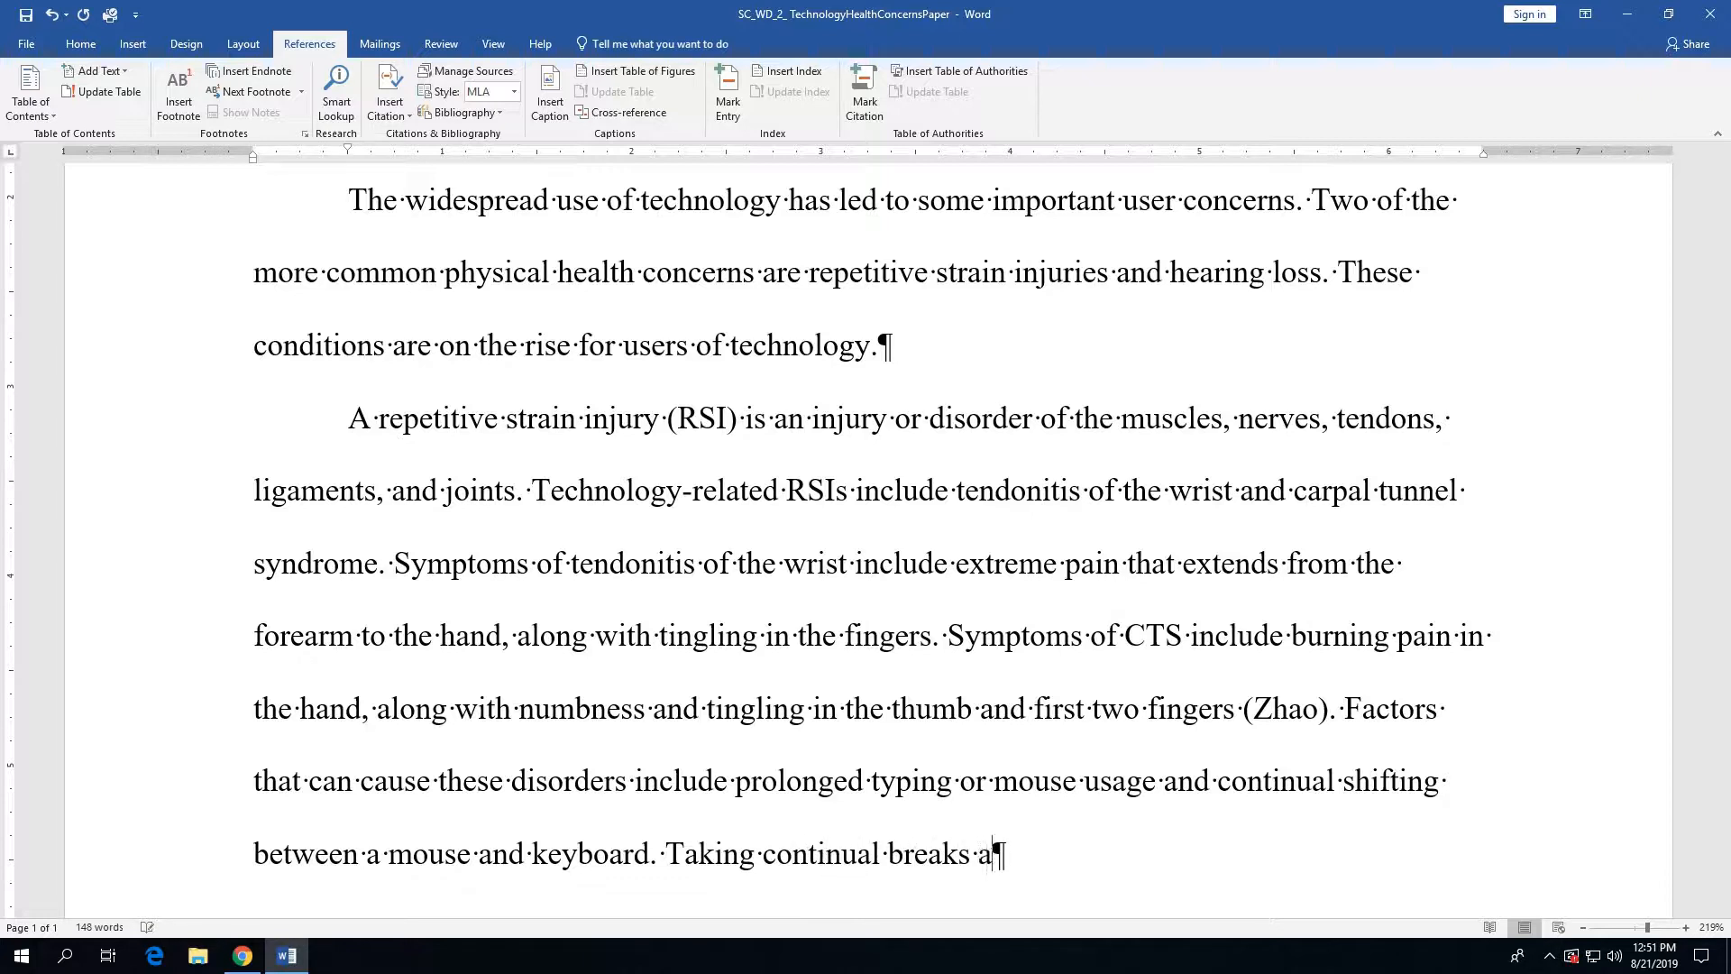
type("nd exercising")
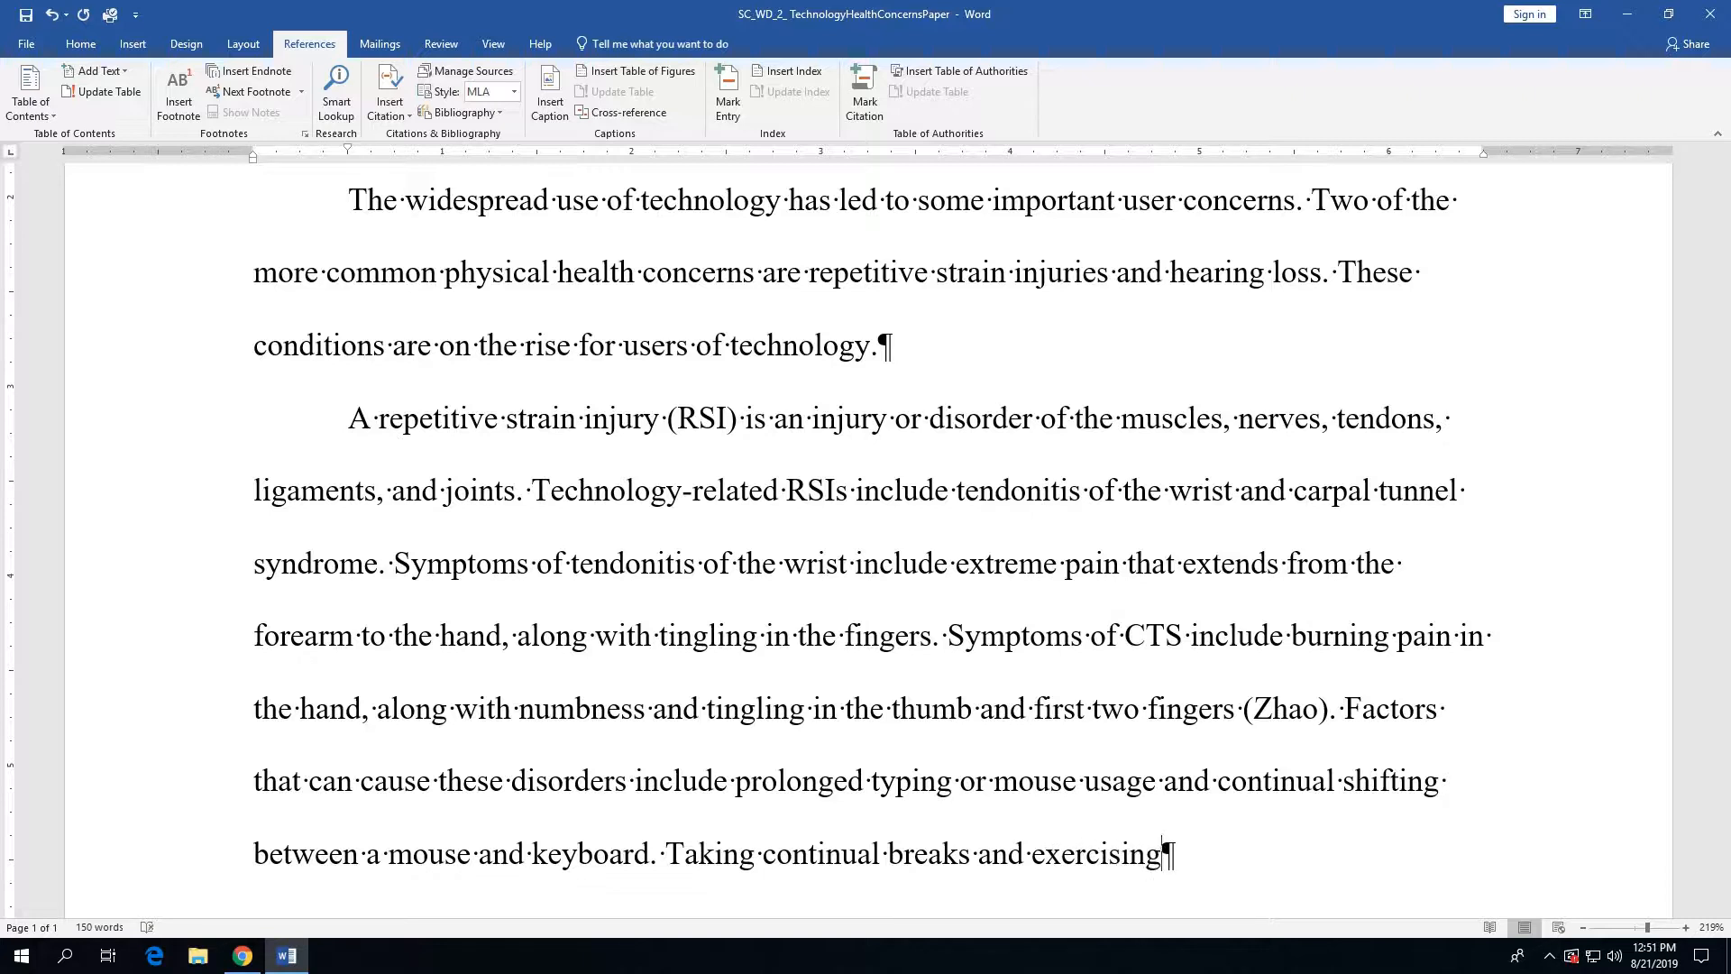
type(" the hands an")
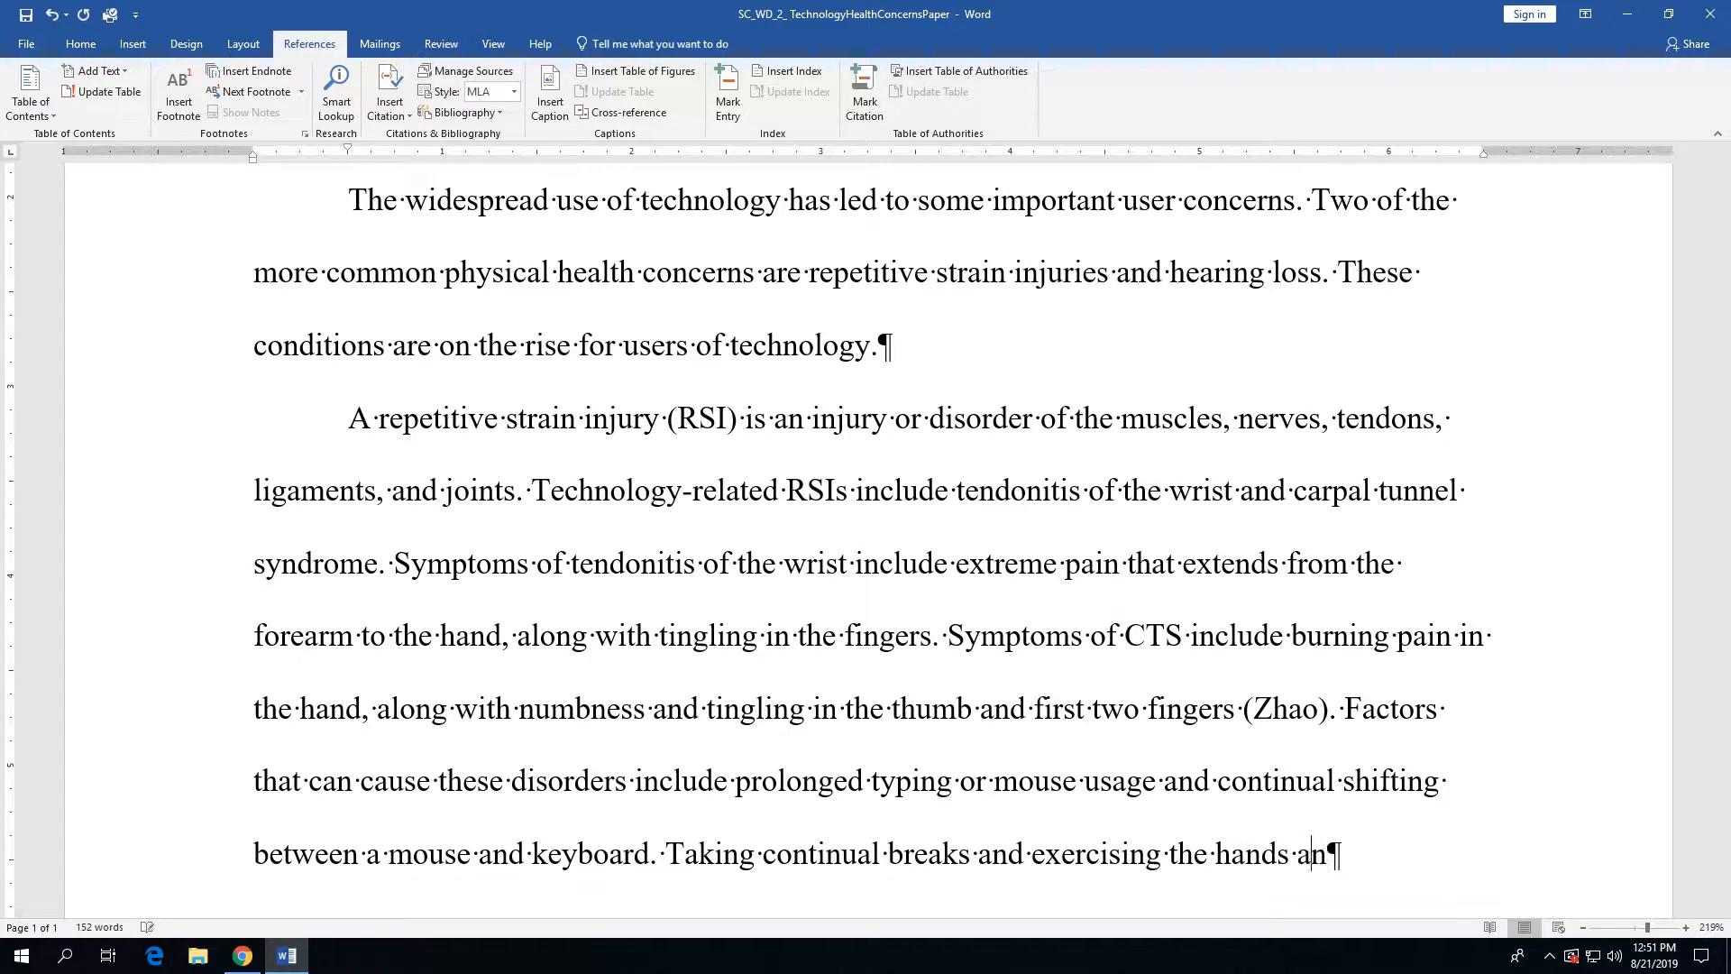
type("d arms cna")
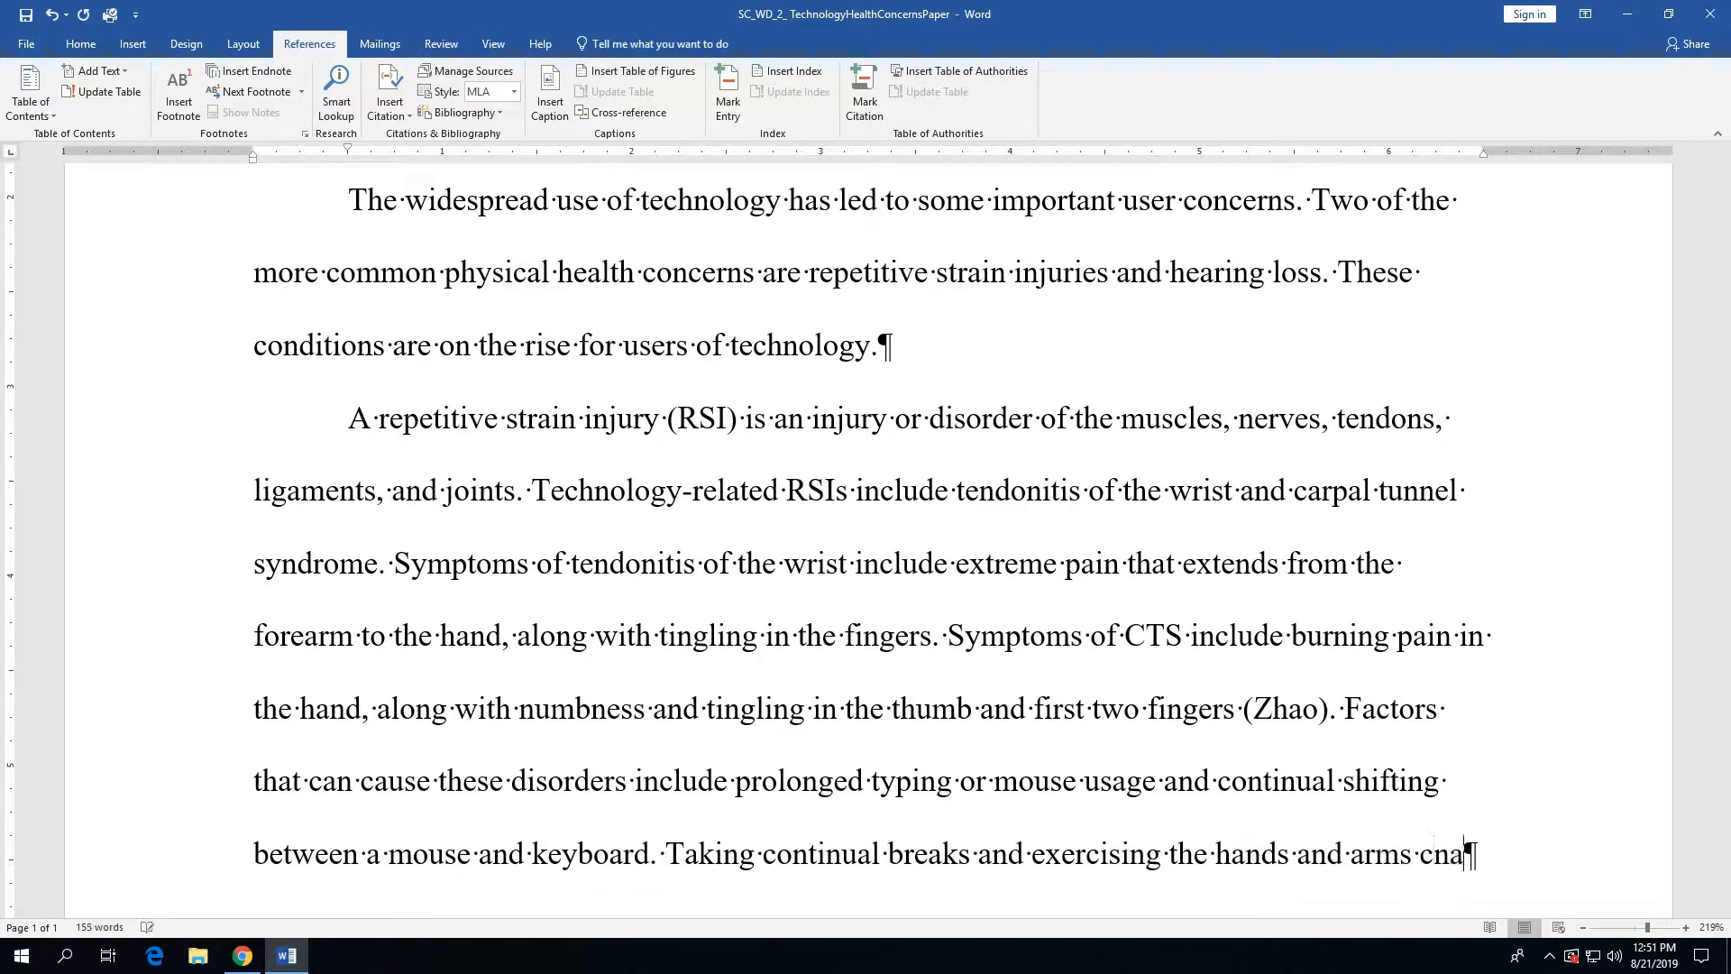
key("BackSpace")
key("BackSpace")
type("an hel")
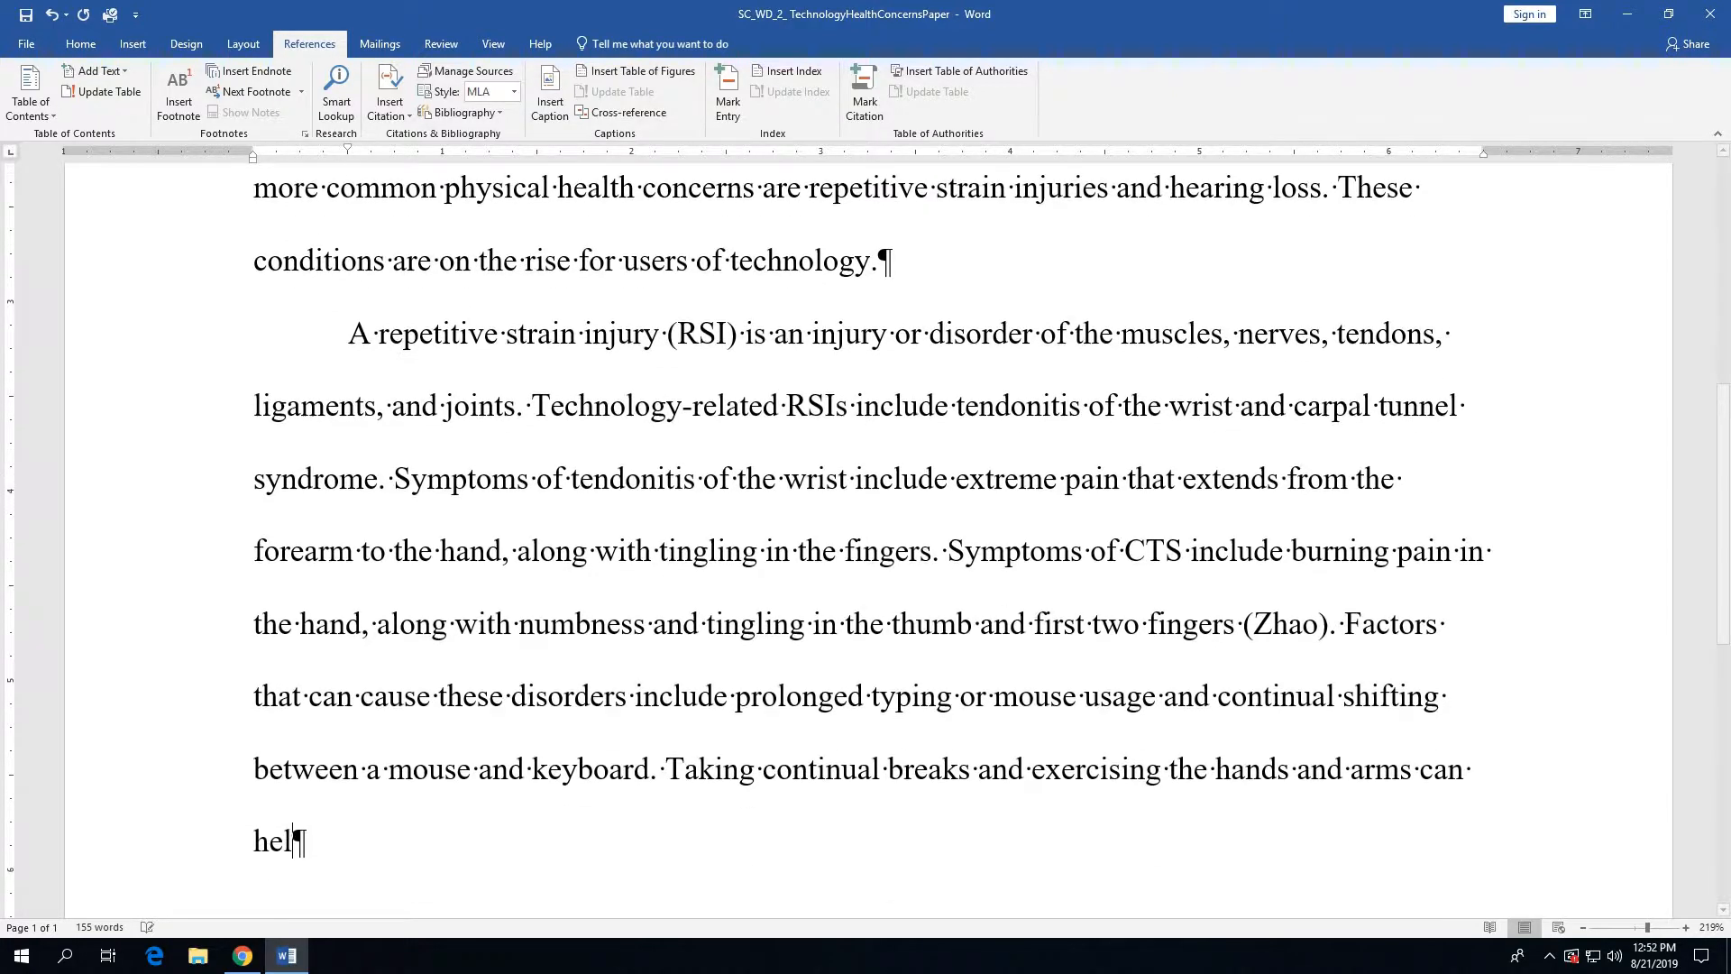
type("p rduce")
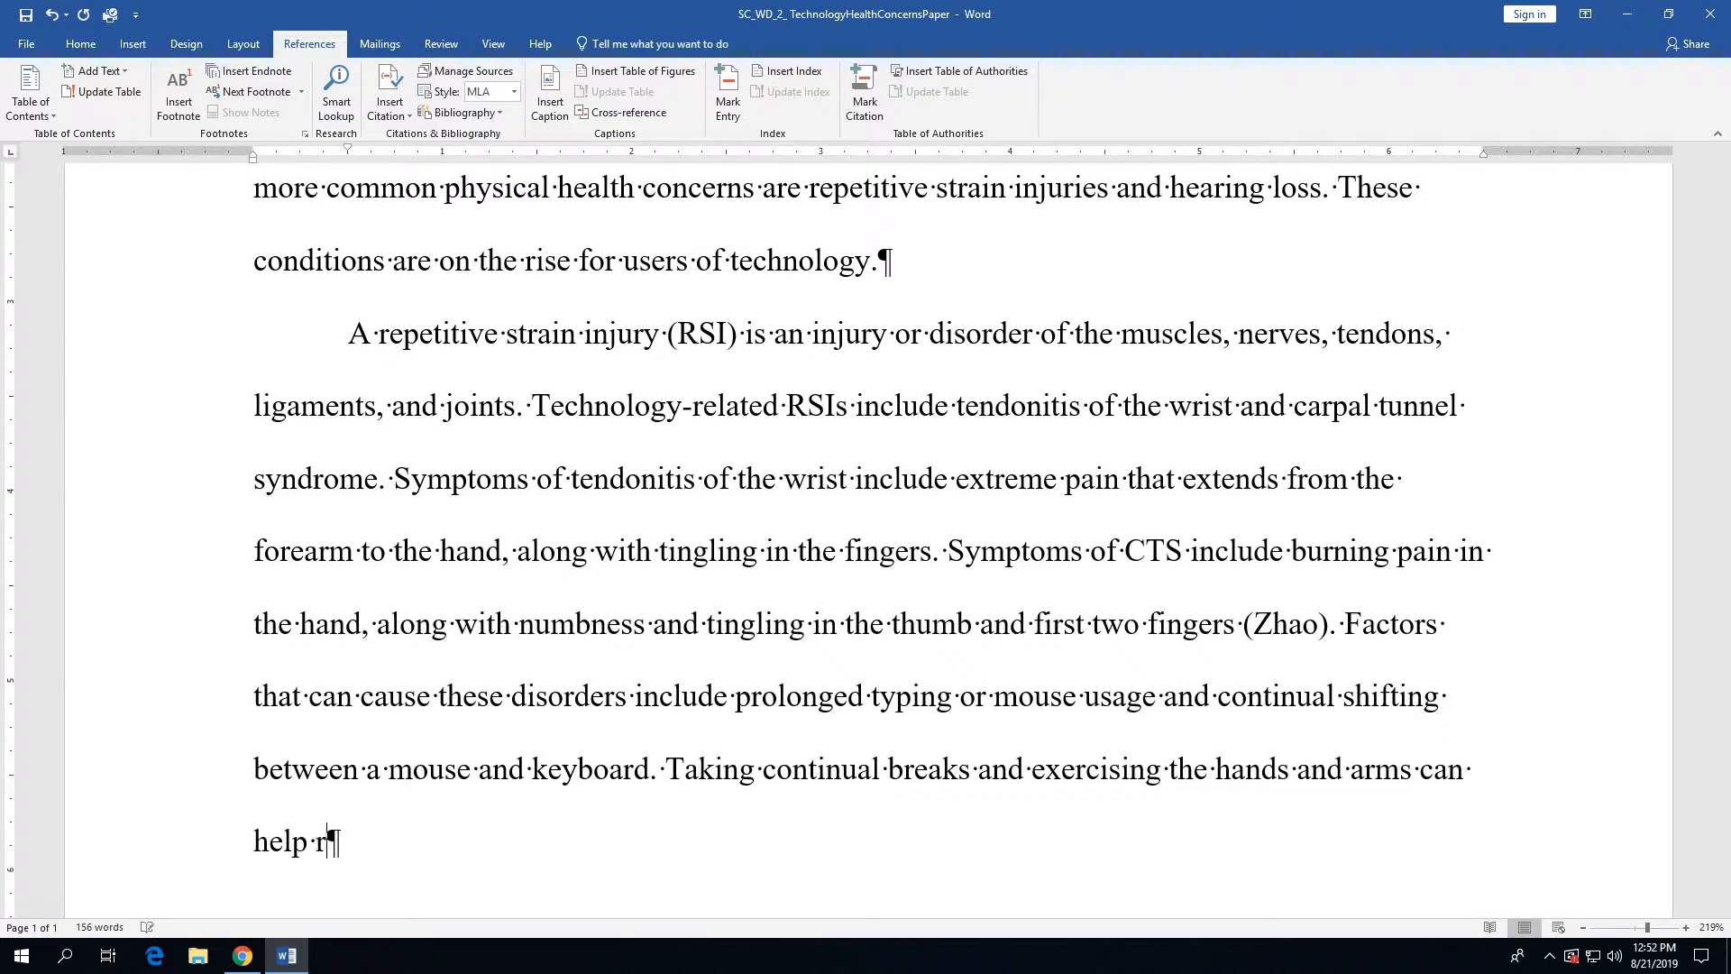
key("BackSpace")
key("BackSpace")
key("BackSpace")
key("BackSpace")
type("educe the chances")
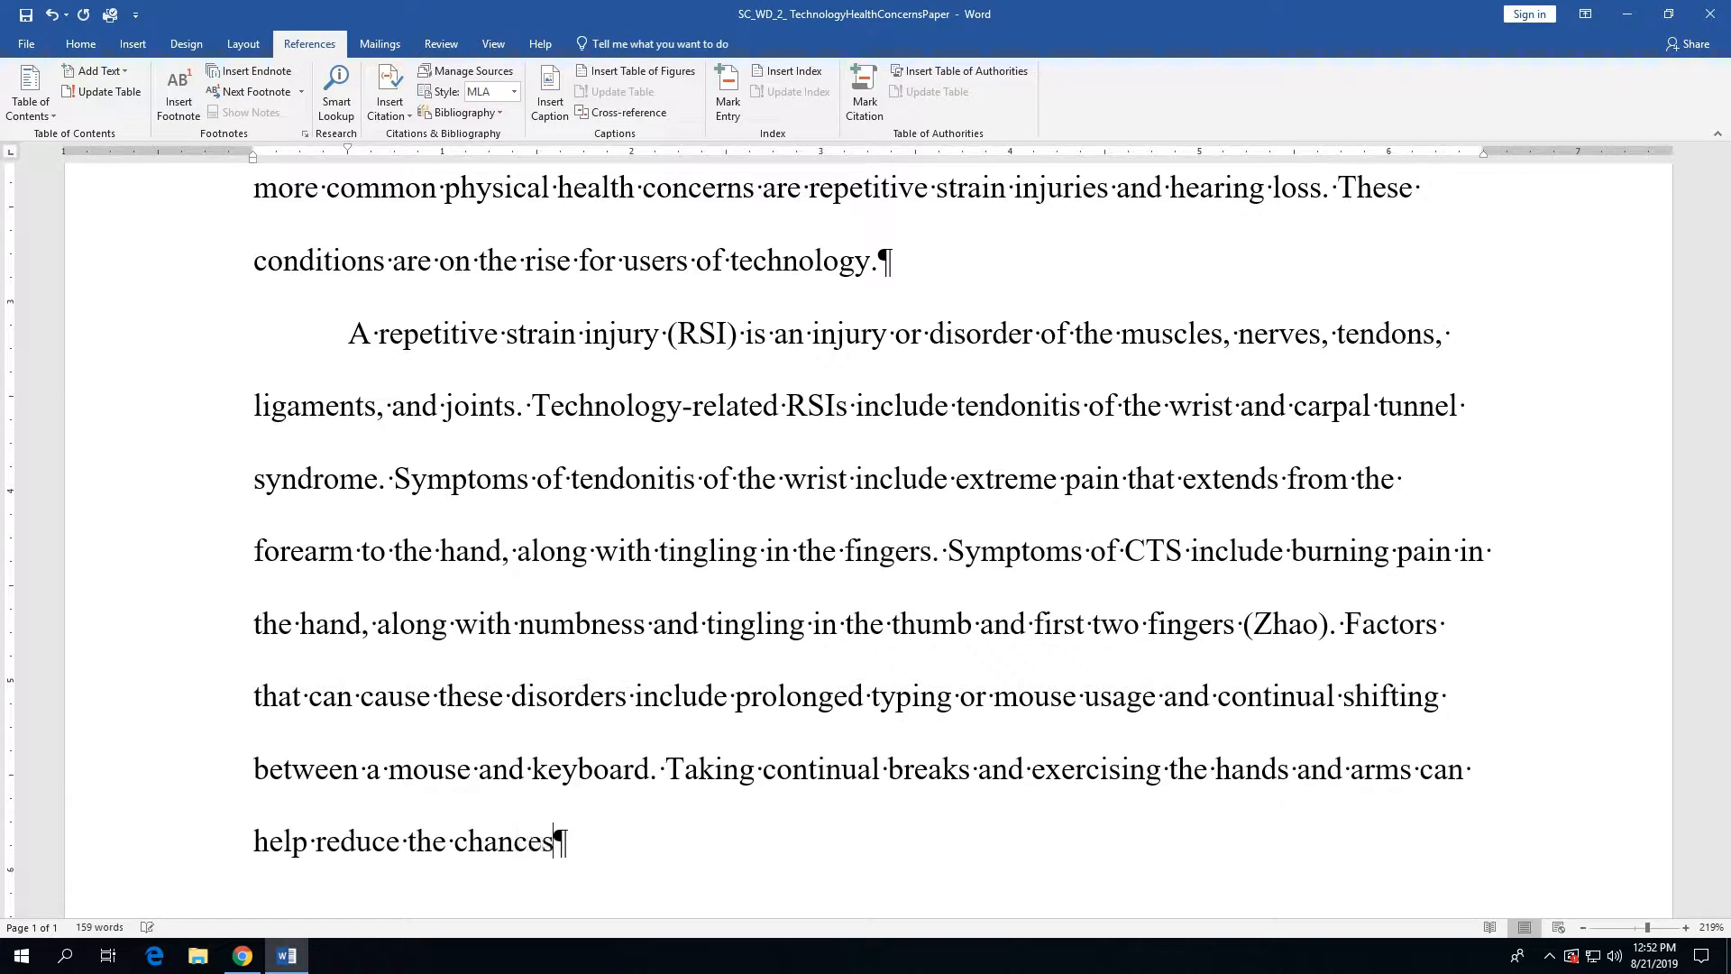
type(" of developi")
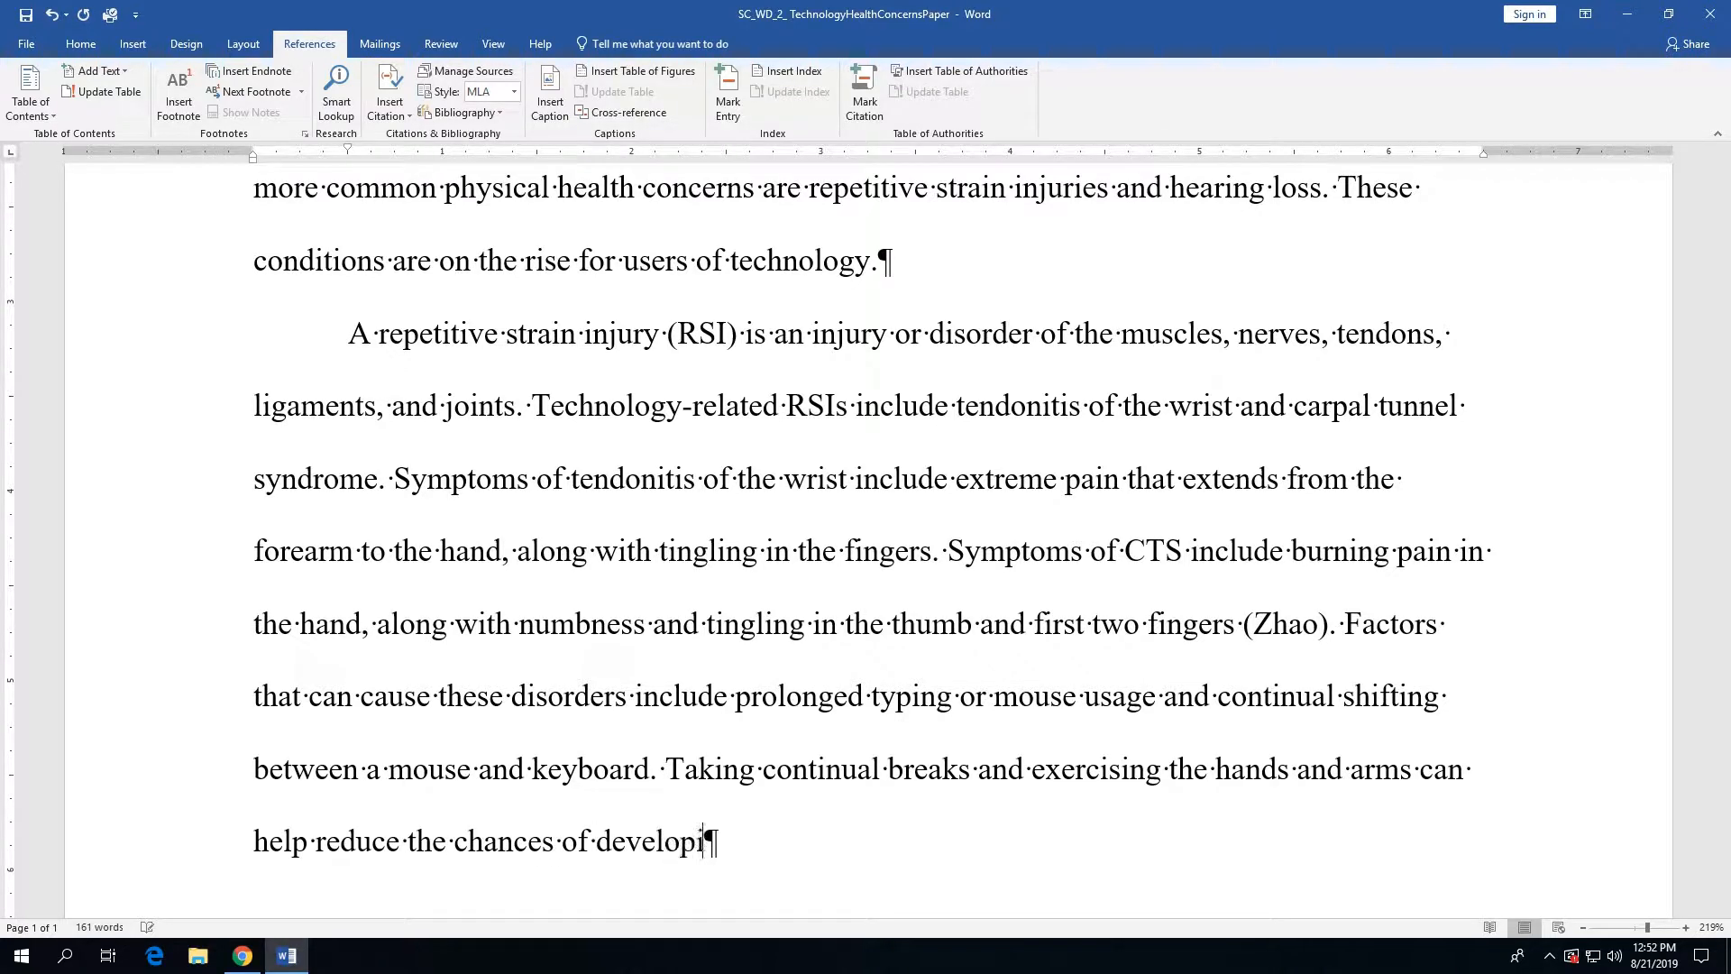
type("ng these repet")
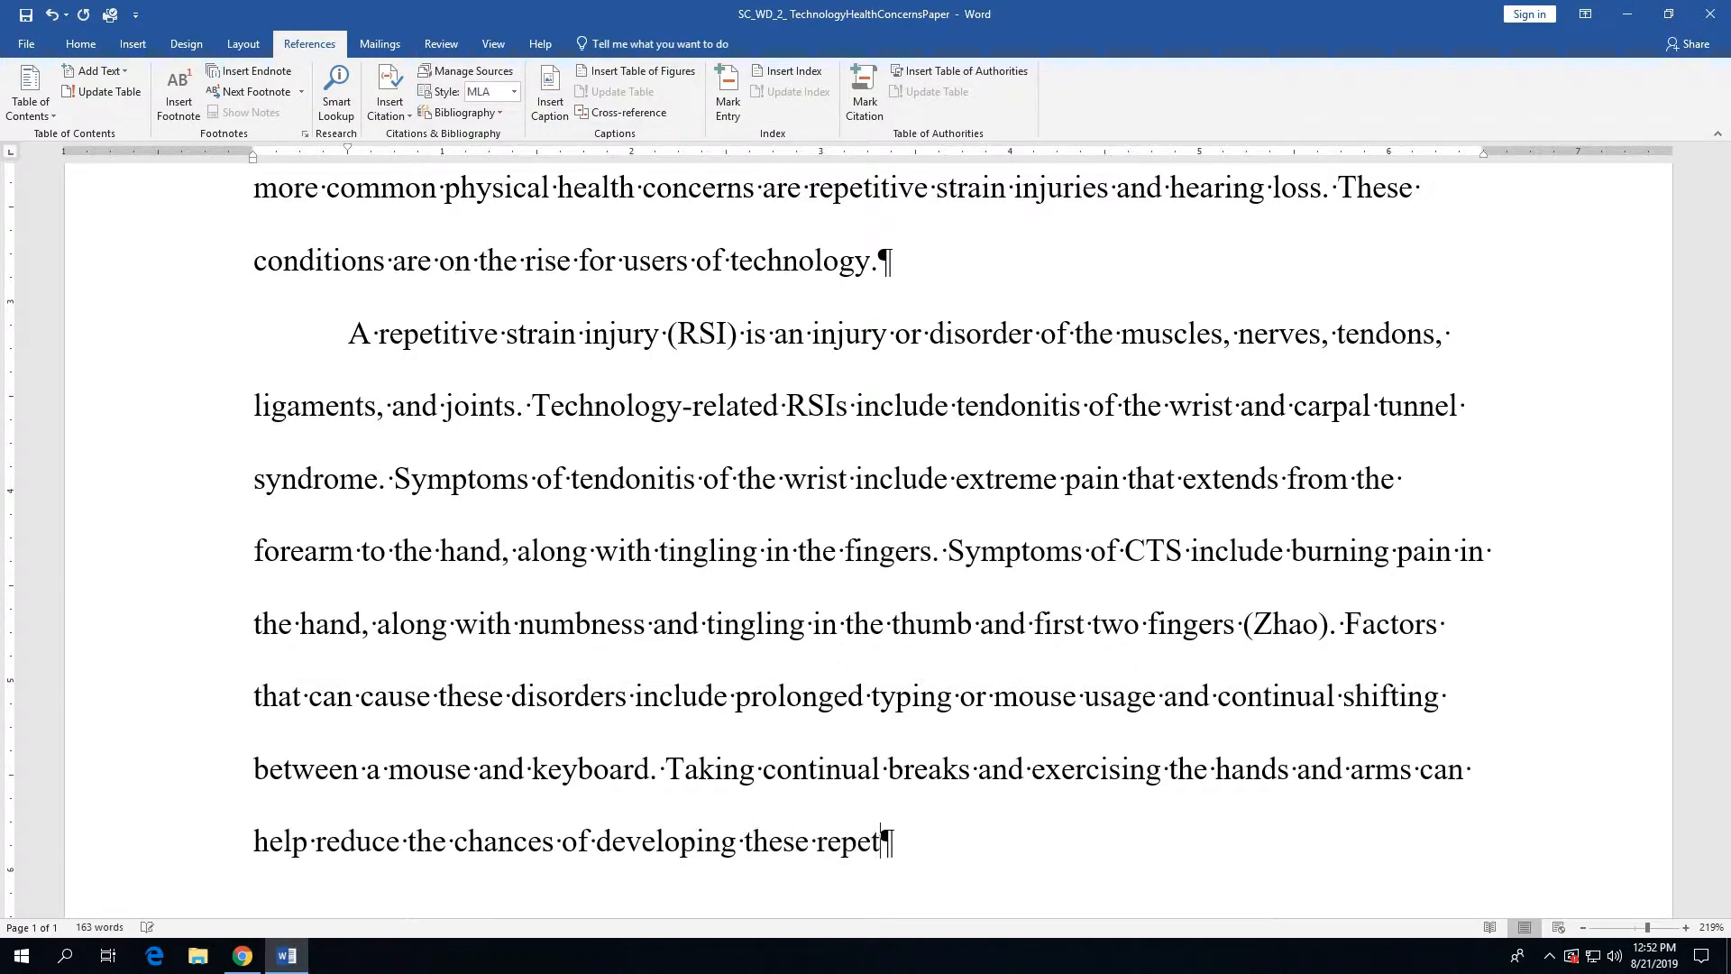
type("itive strain injuries.")
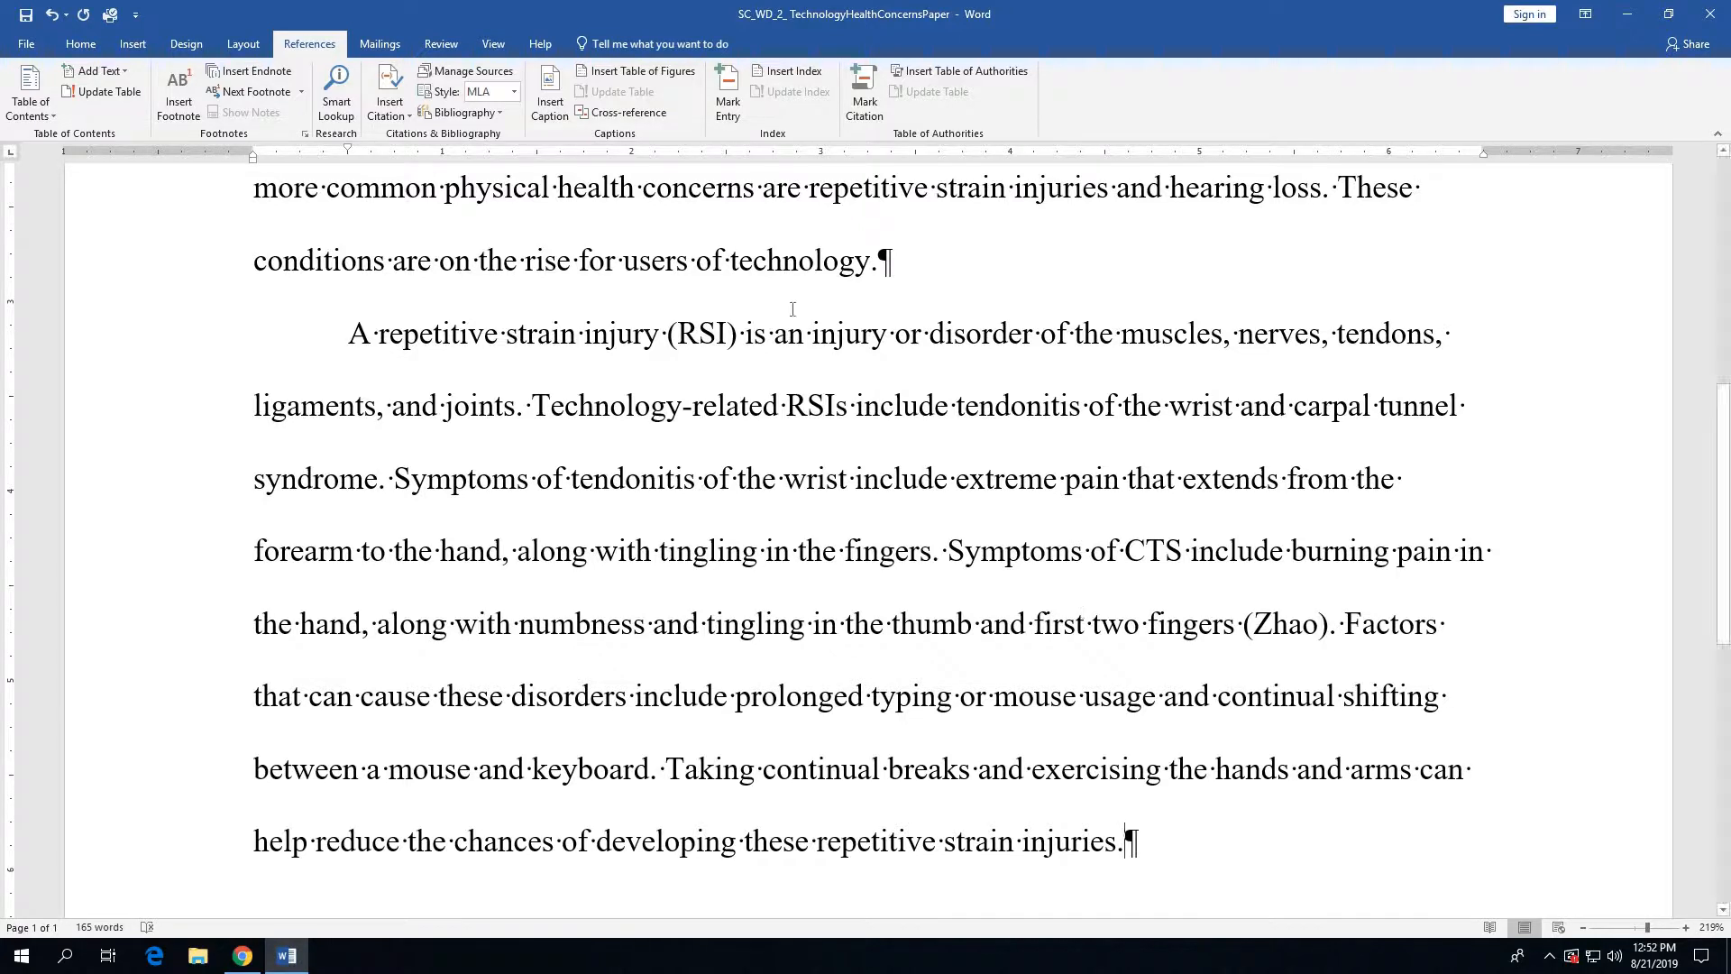
left_click(27, 17)
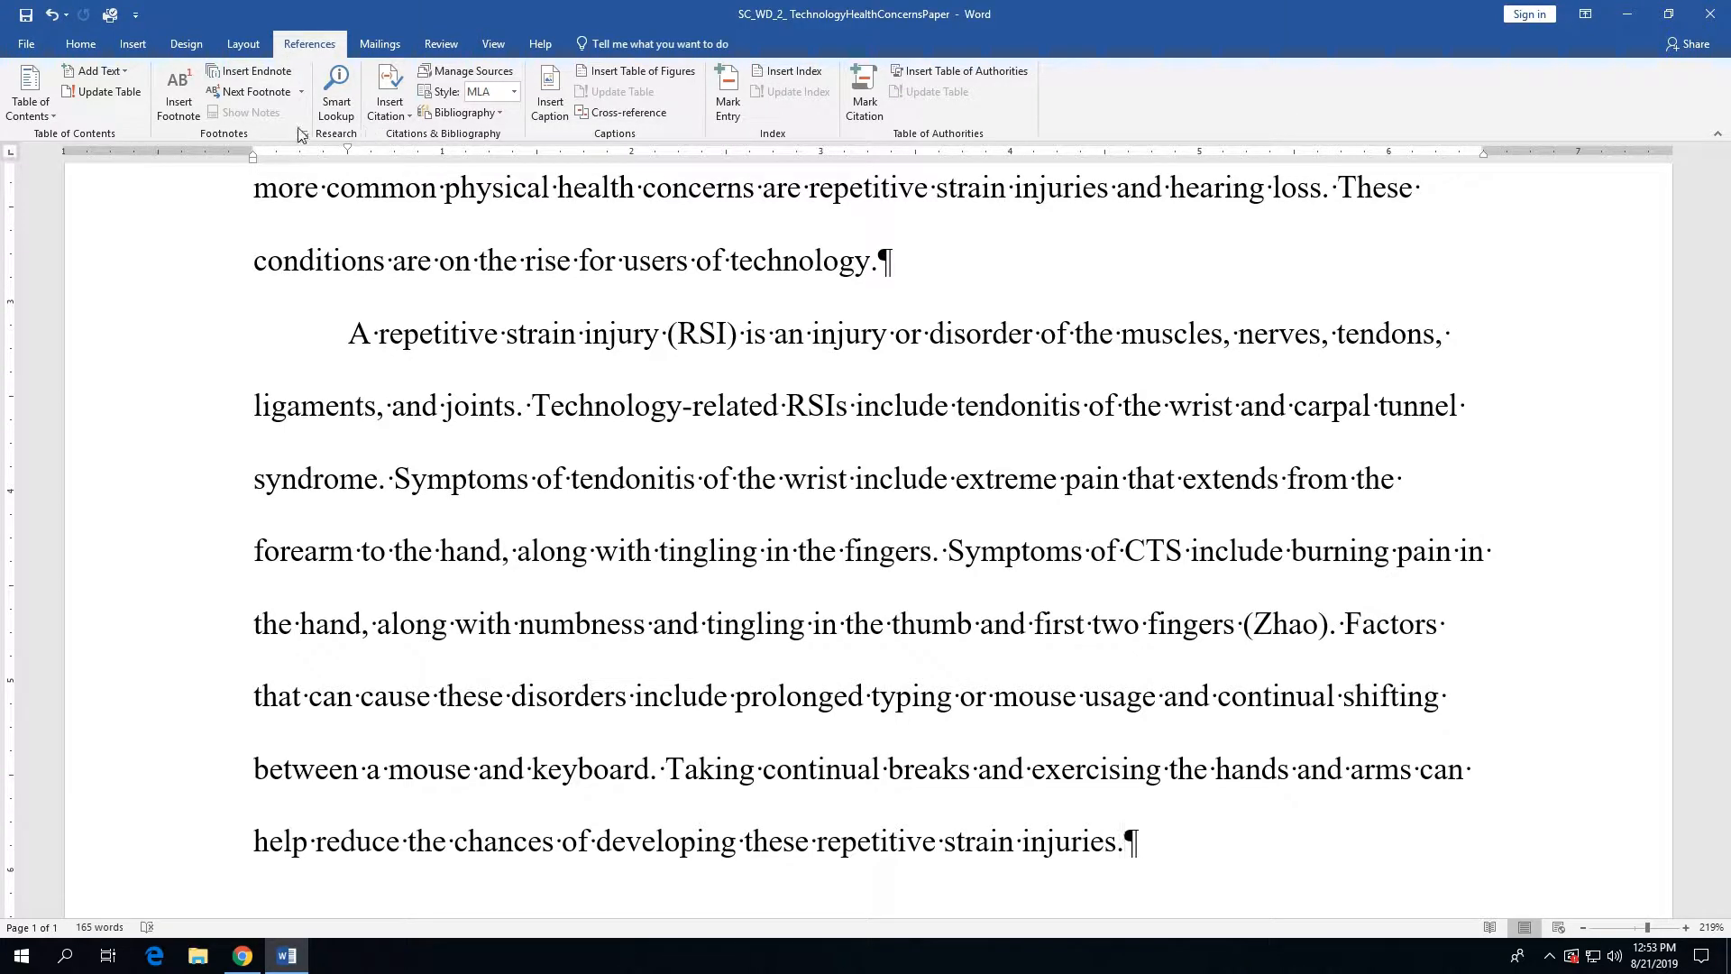
- Insert a footnote after the paragraph's last sentence, beginning with "According to", the two authors' surnames and ", tendonitis of the wrist and carpal tunnel syndrome"
left_click(179, 99)
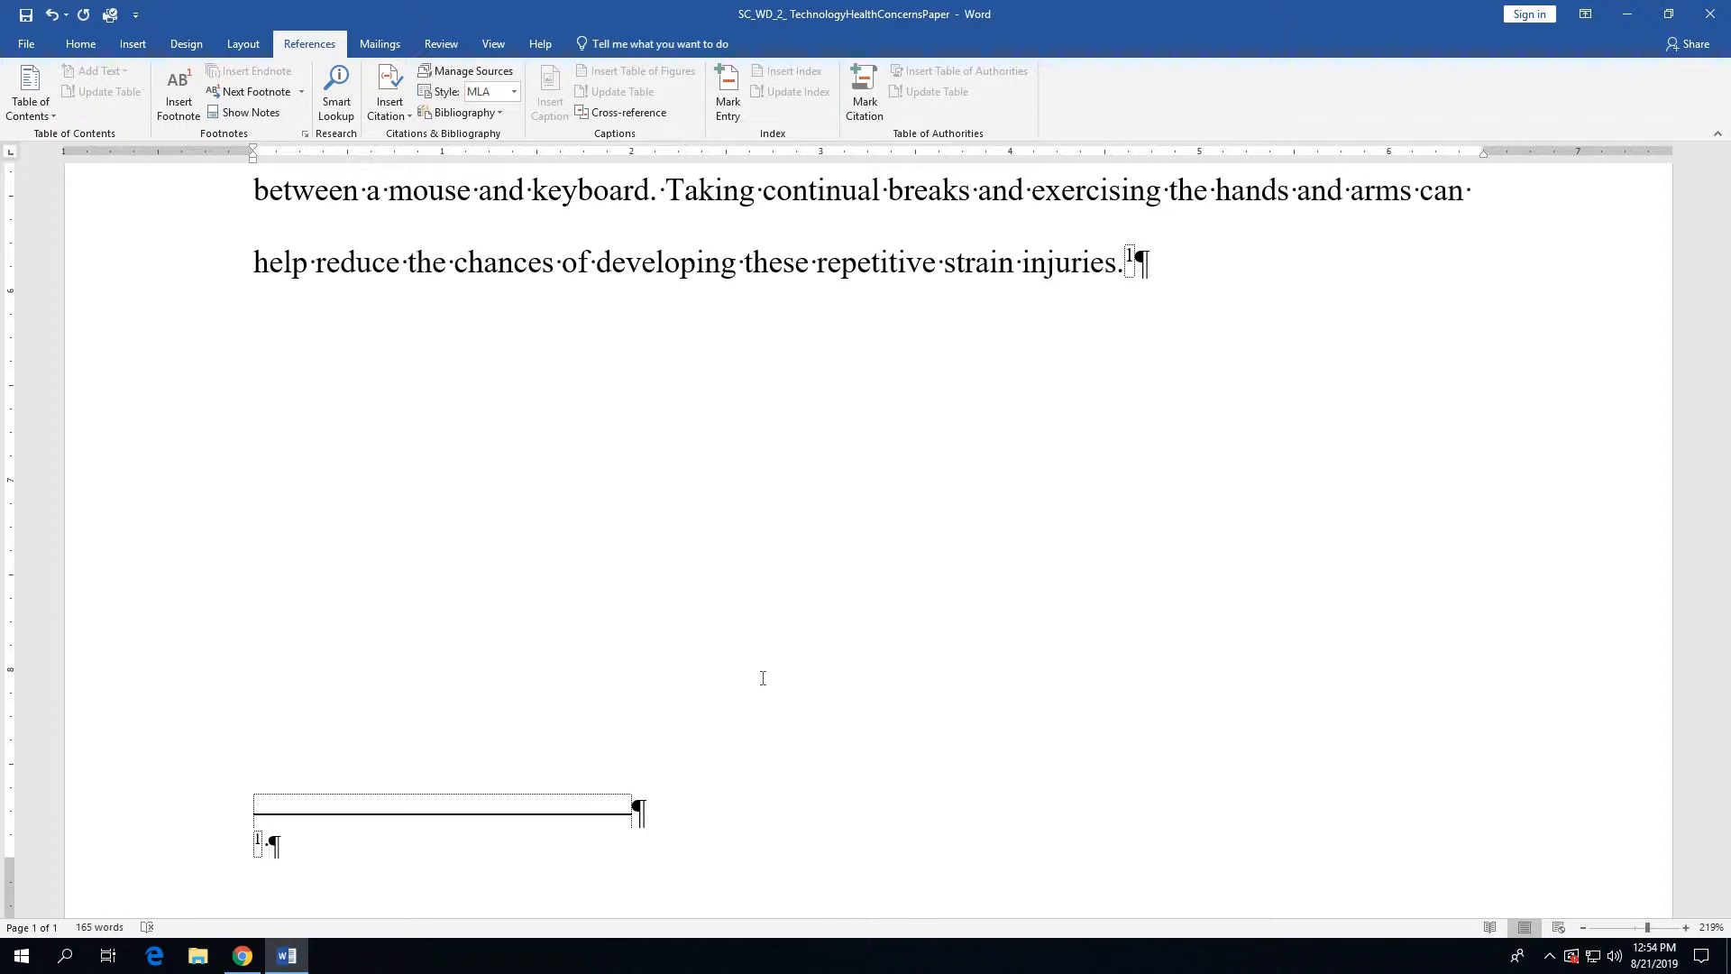
type("Acc")
key("BackSpace")
key("BackSpace")
type("ccording ")
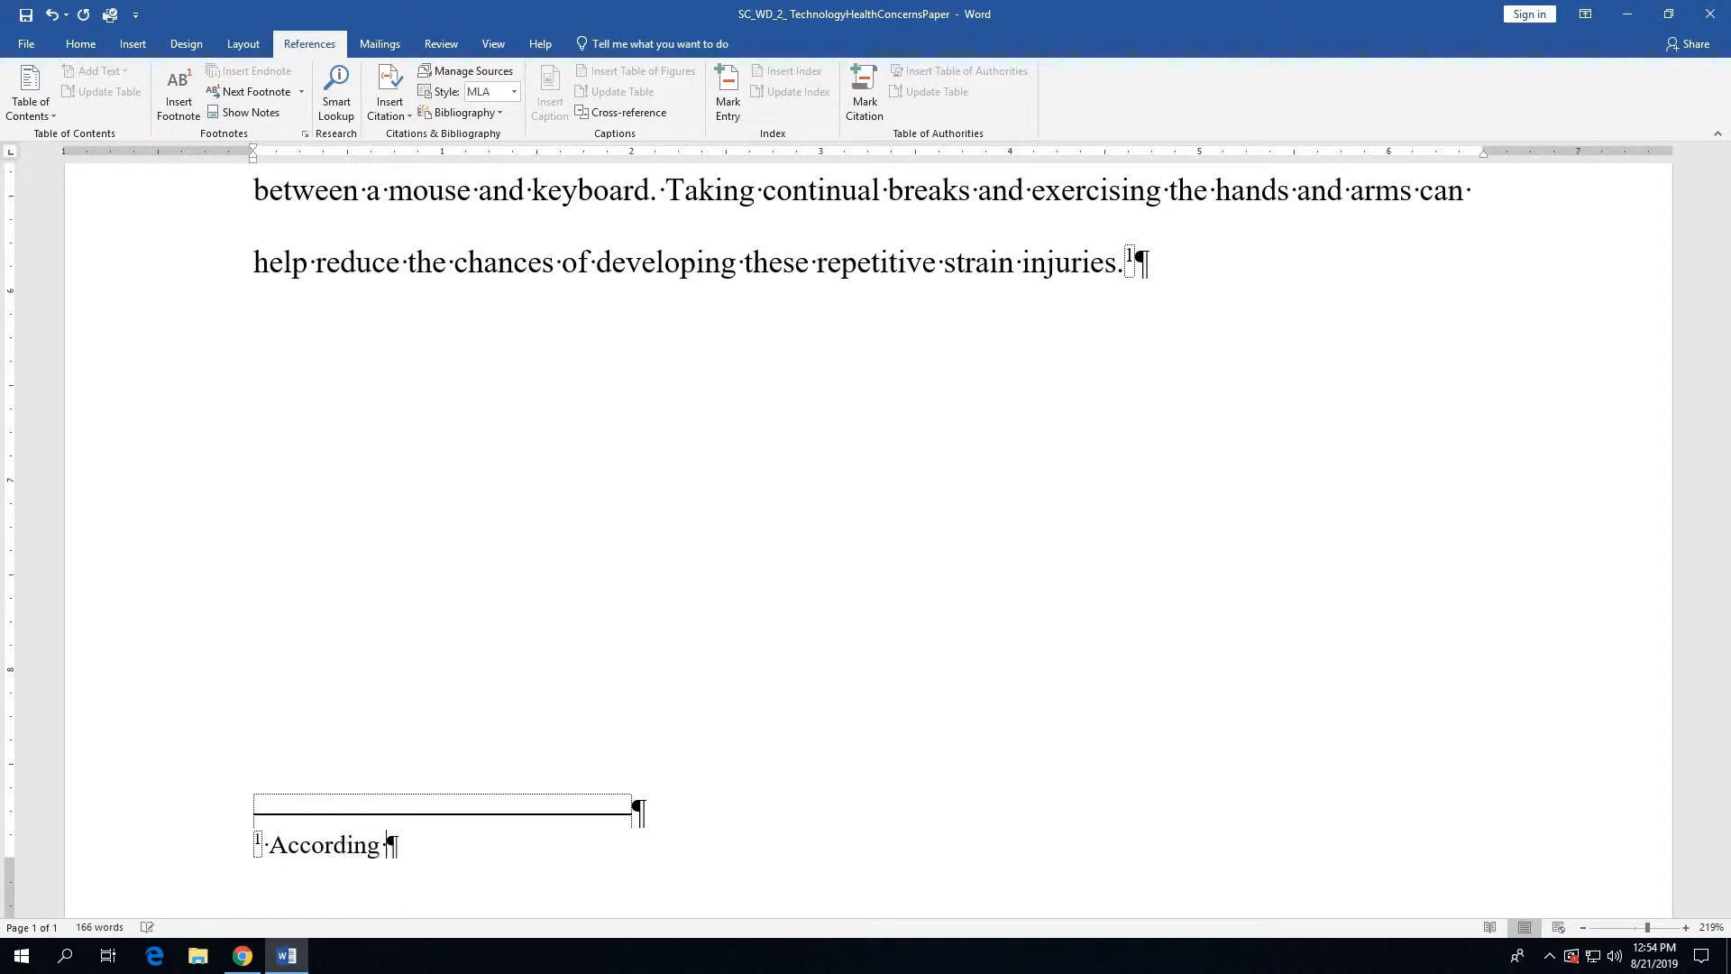
type("to Clark and Nade")
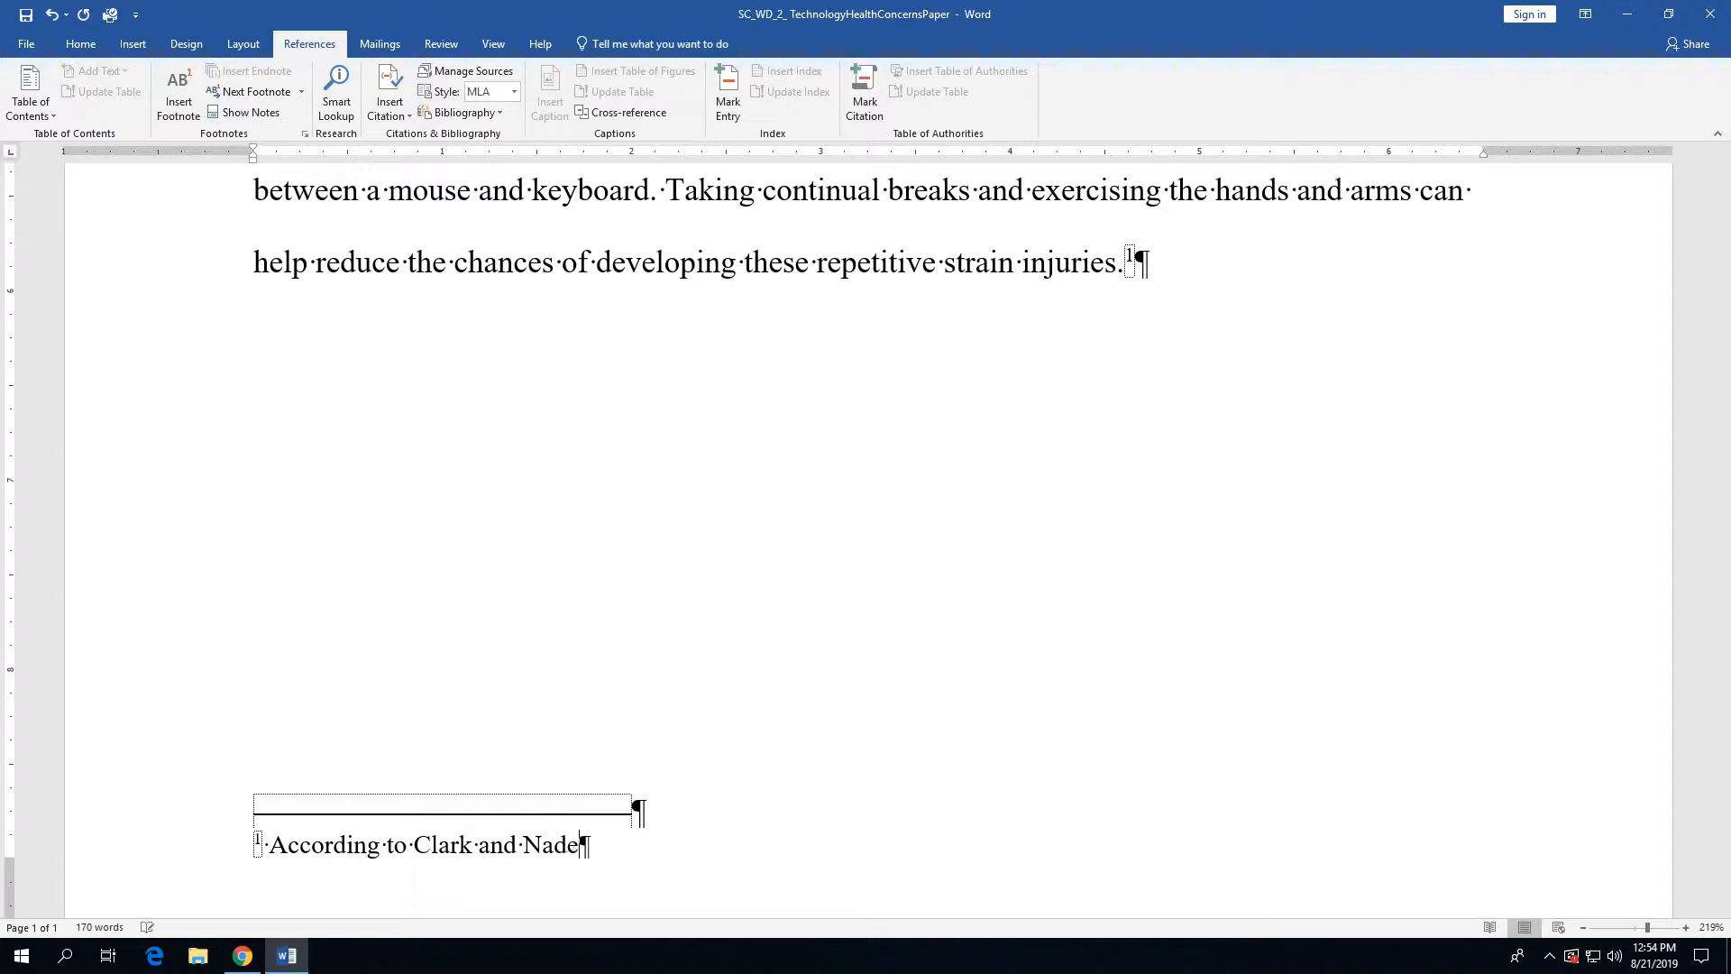
type("er, tendonitis ")
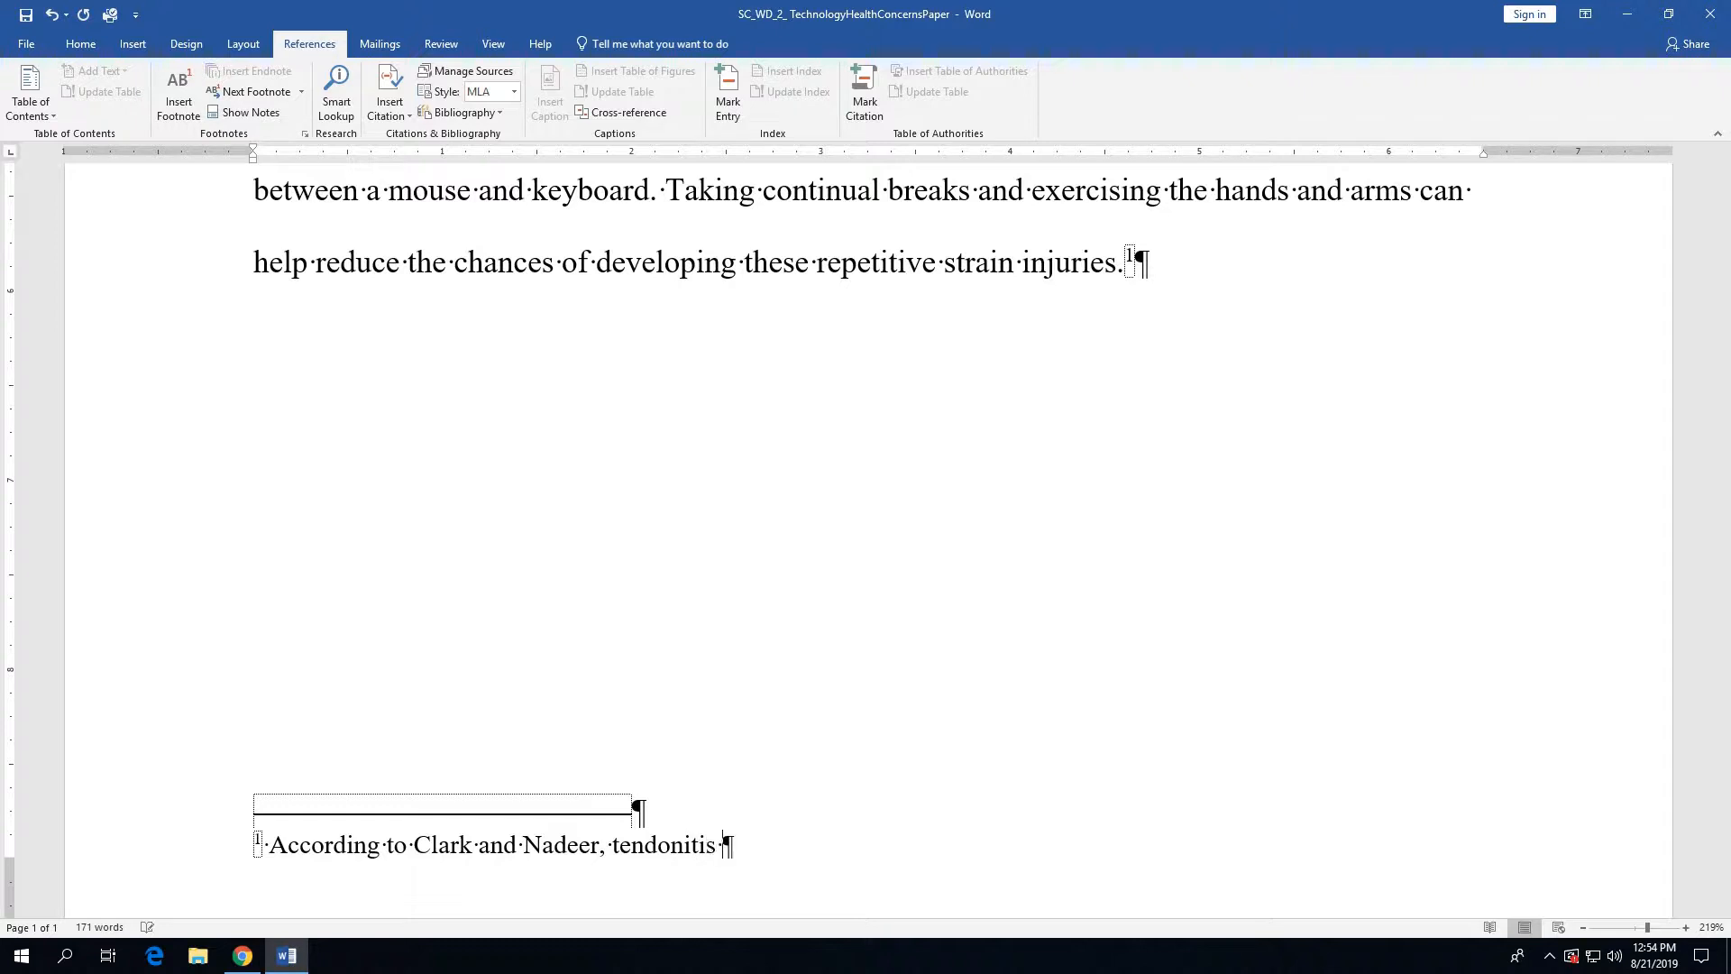
type("of the wrist ")
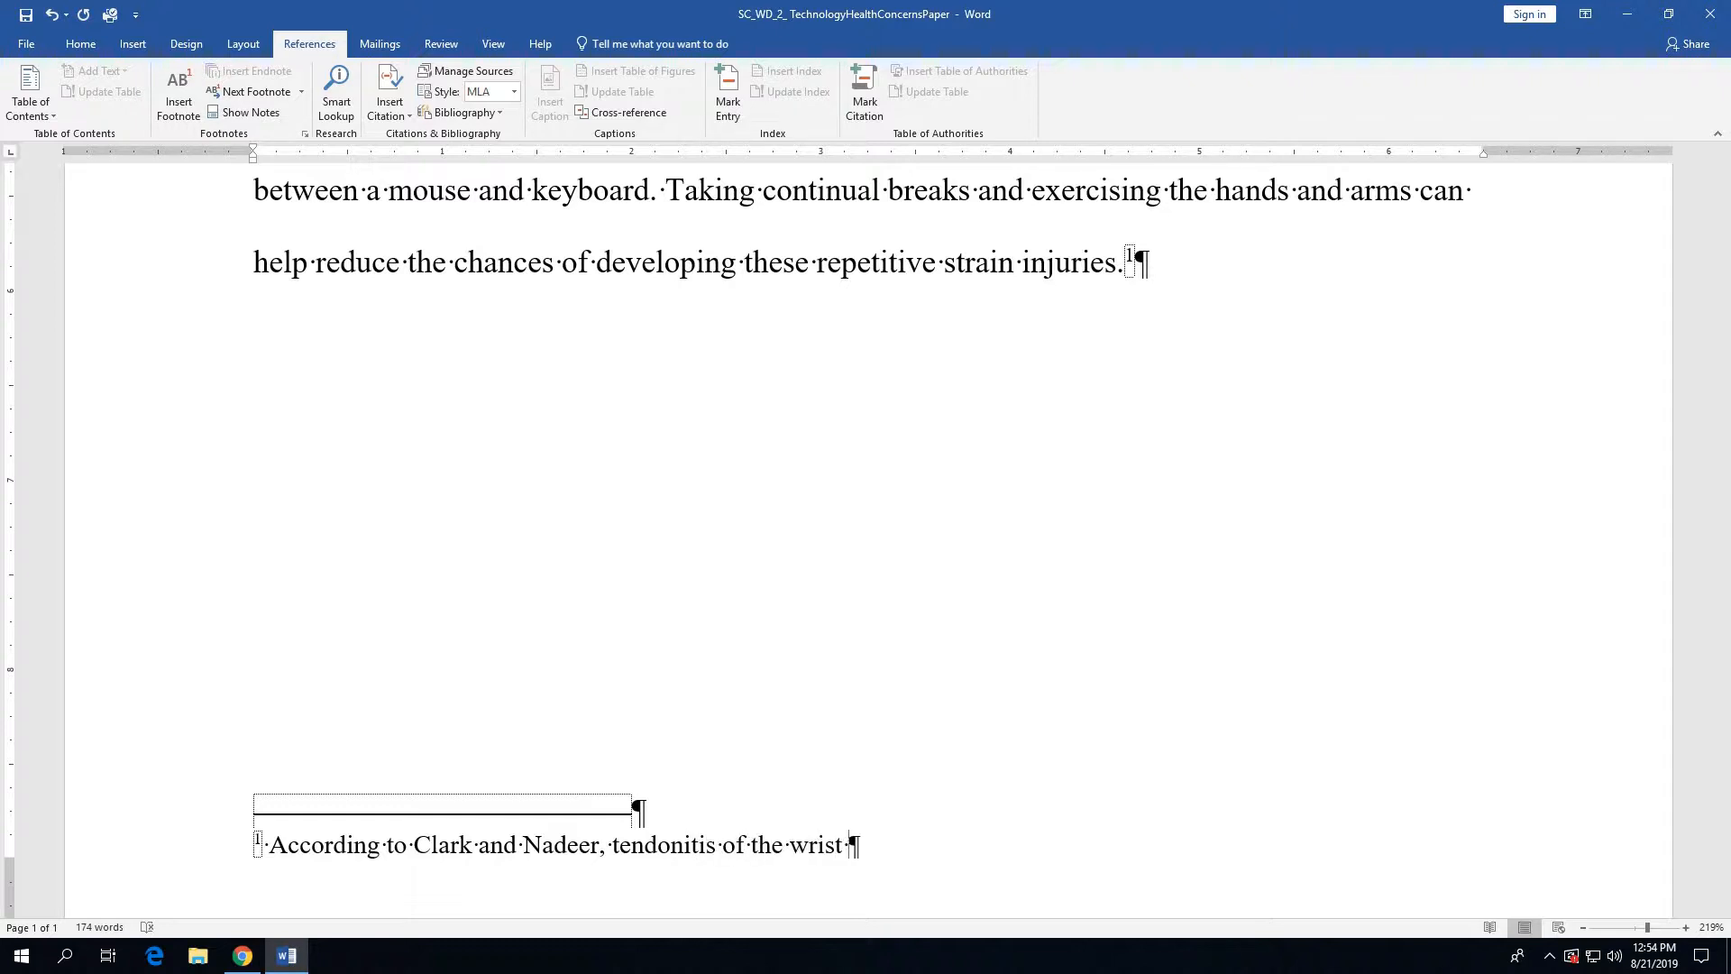
type("and carpal t")
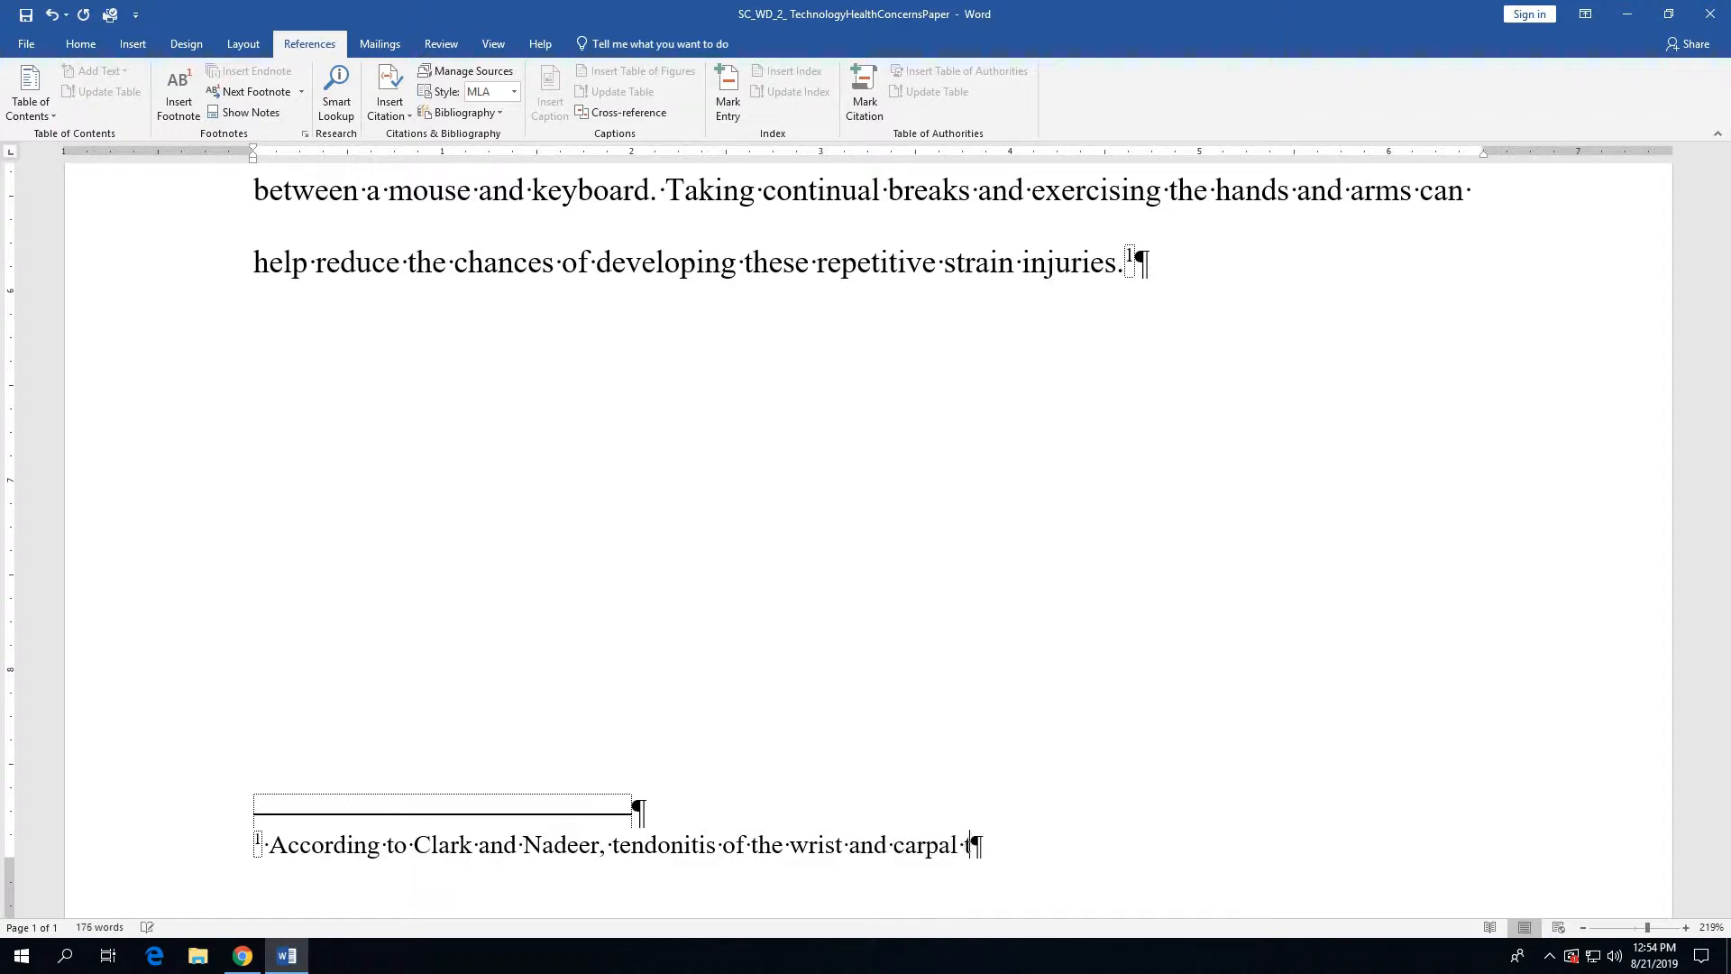
type("unnel ")
type("sty")
key("BackSpace")
key("BackSpace")
type("yndrome")
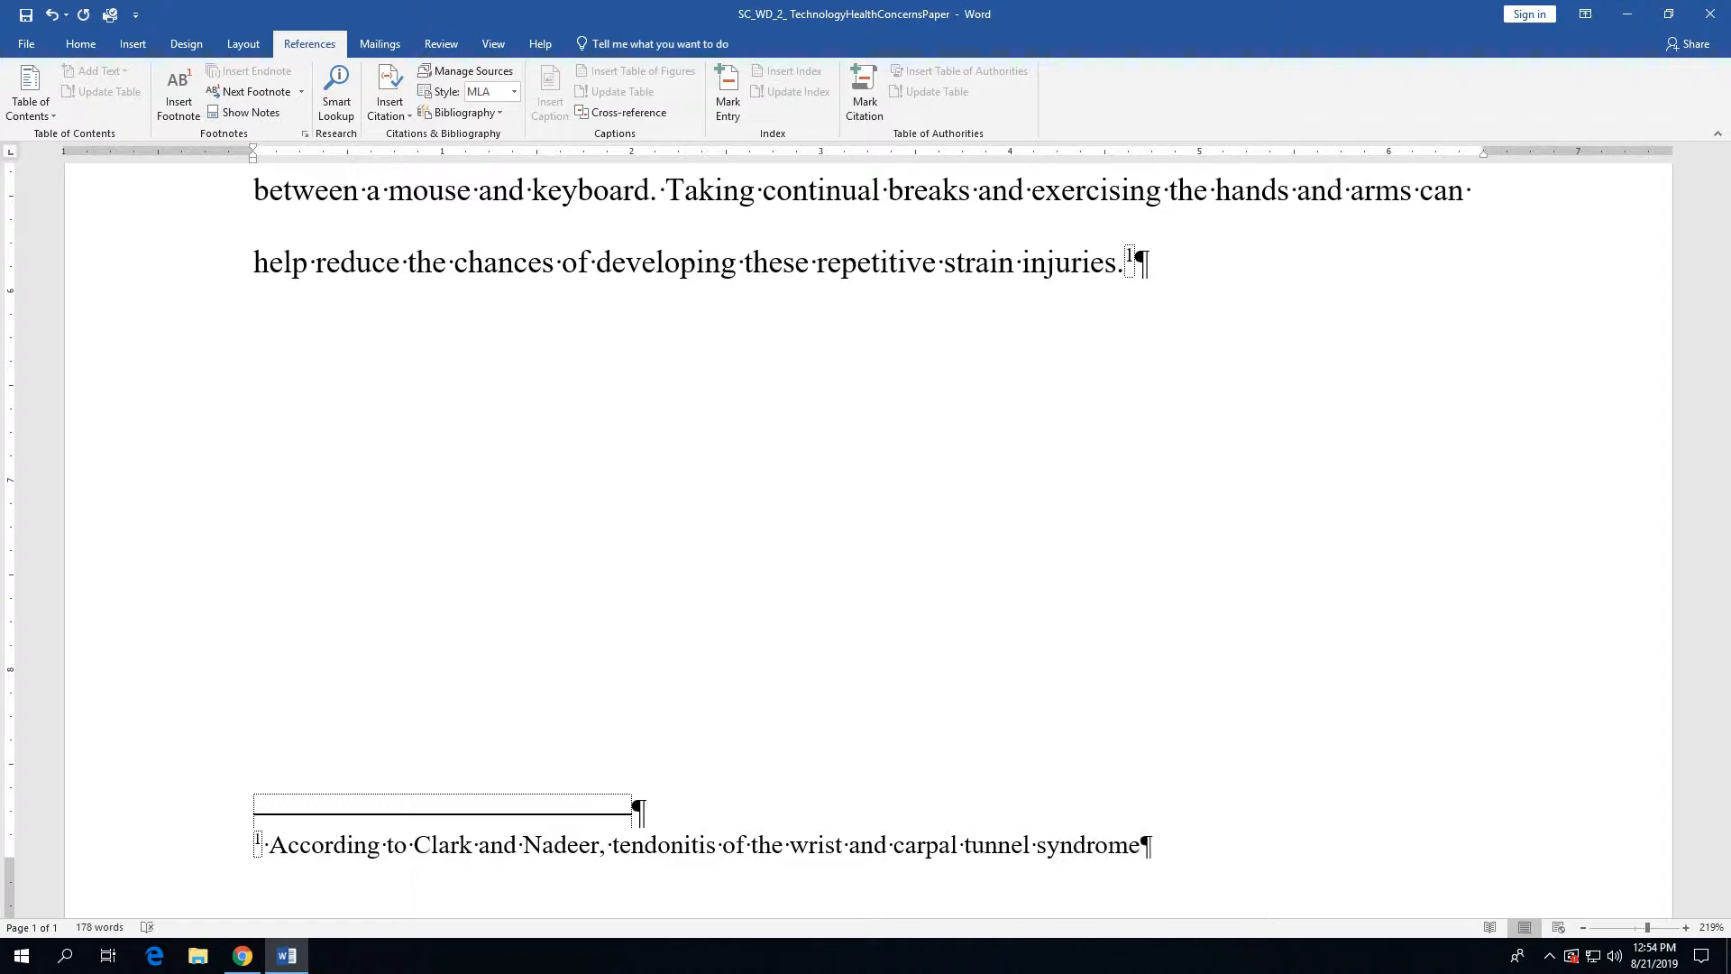
- Continue the footnote text with "can lead to permanent physical damage if left untreated"
type(" can lead to ")
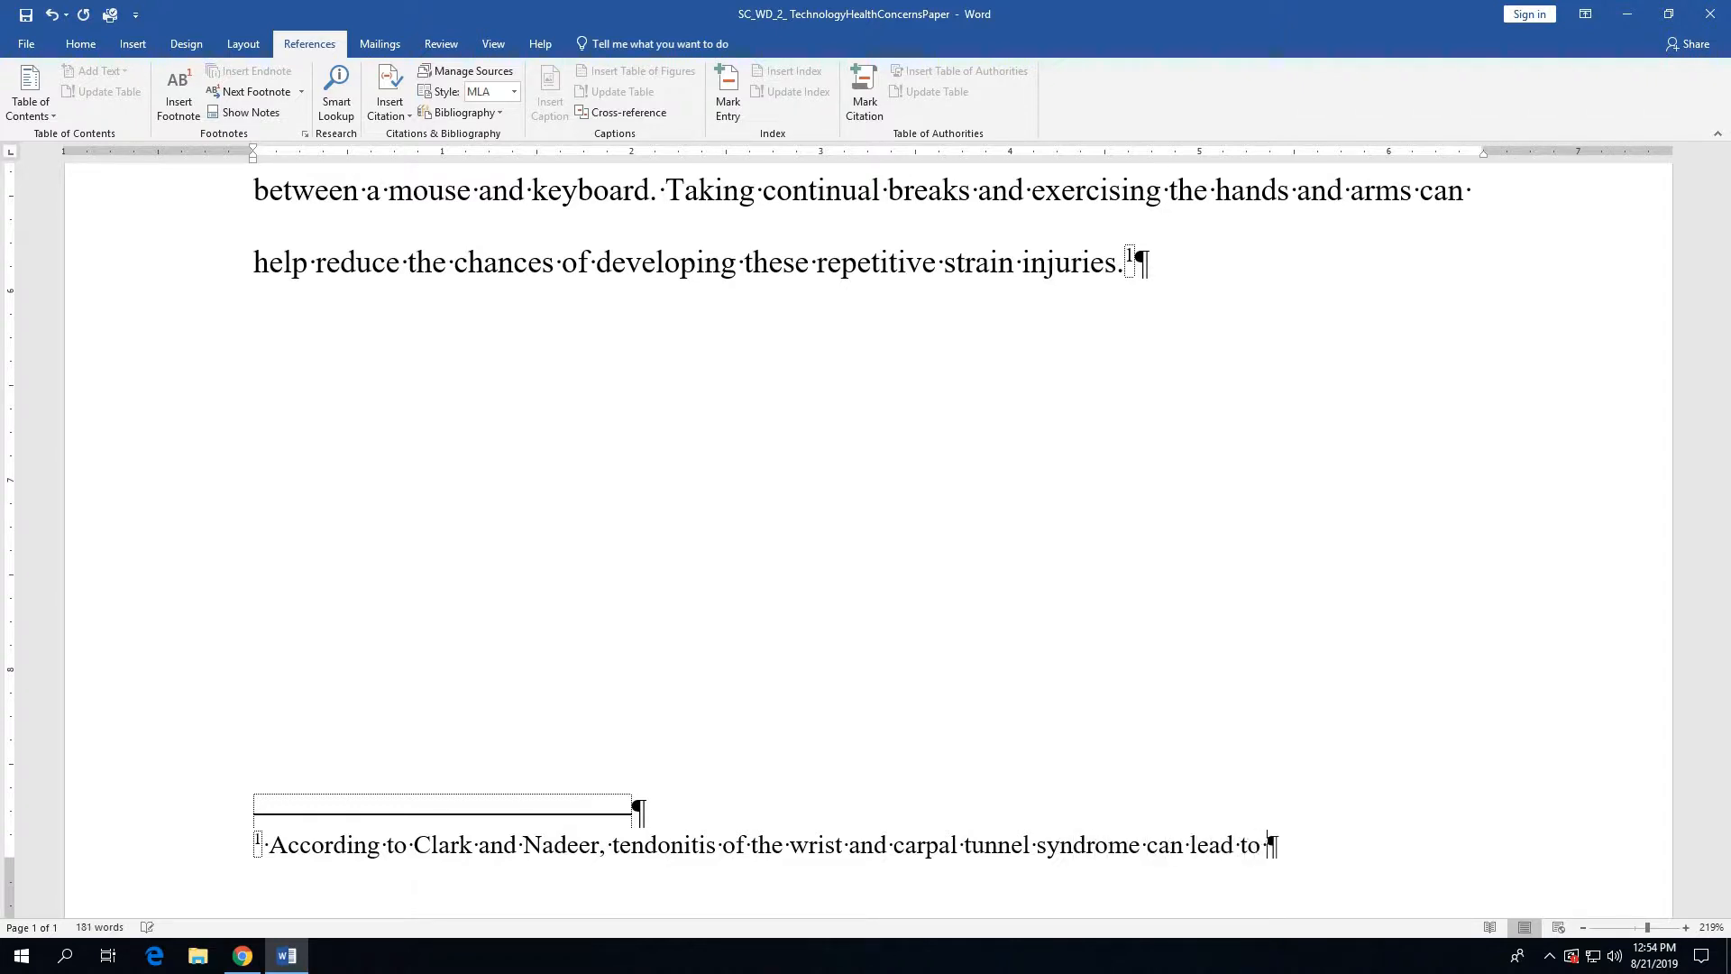
type("permanent ")
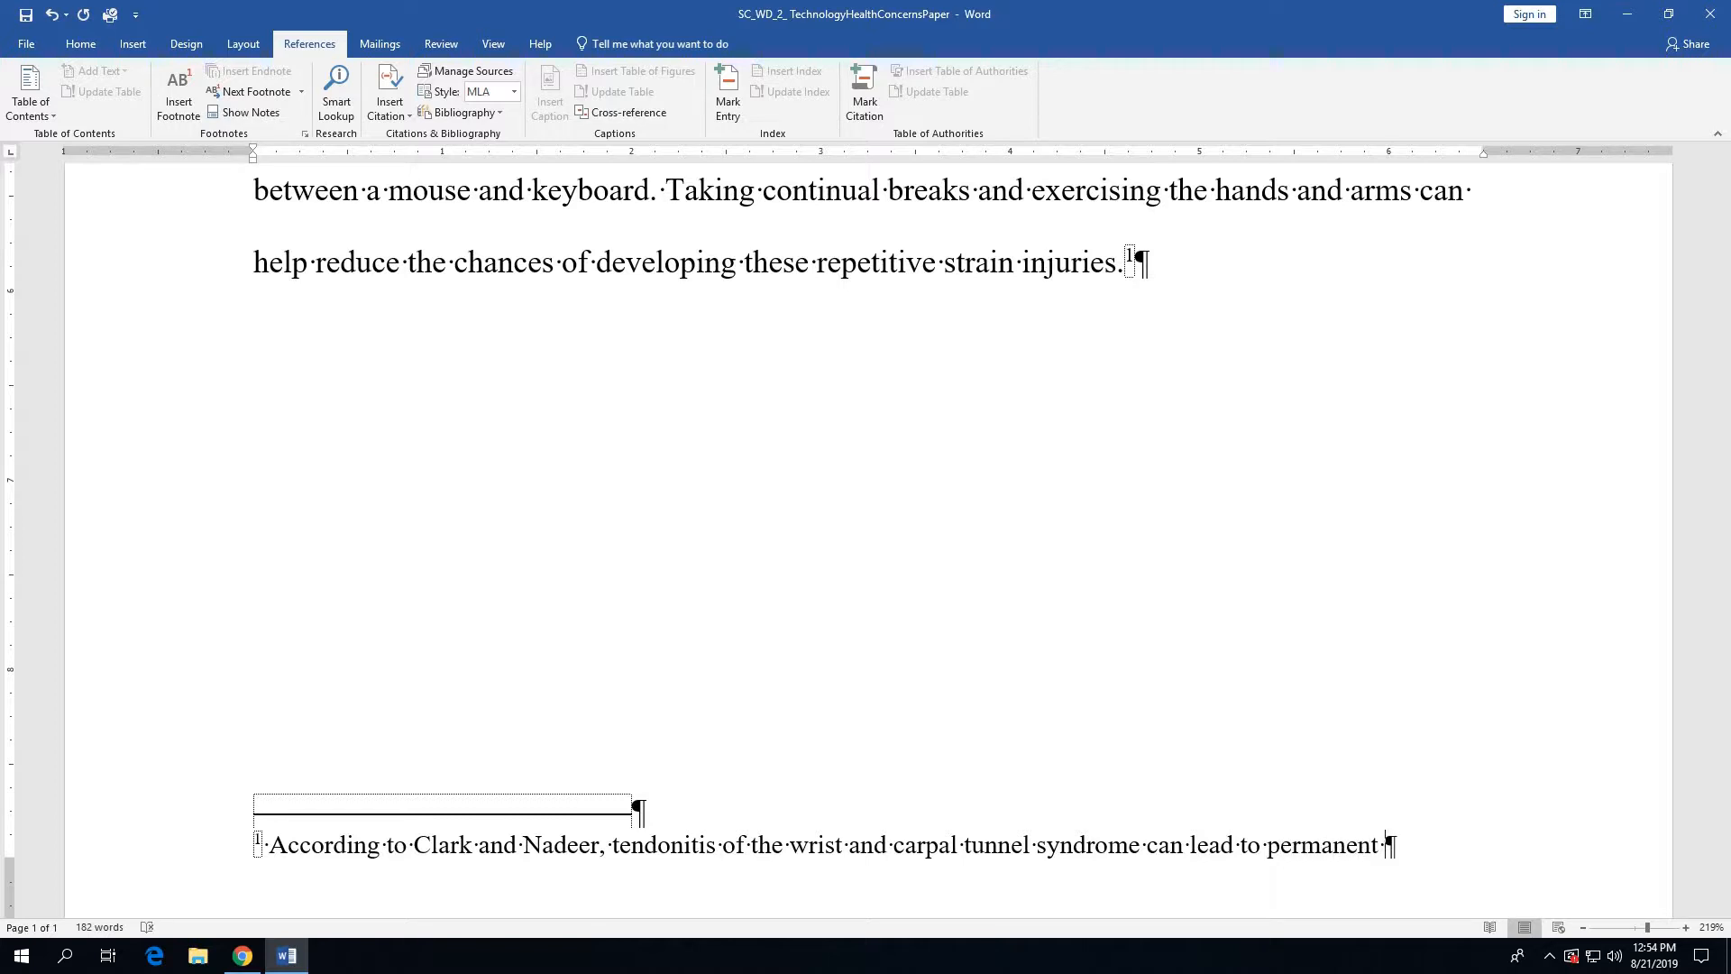
type("physical dama")
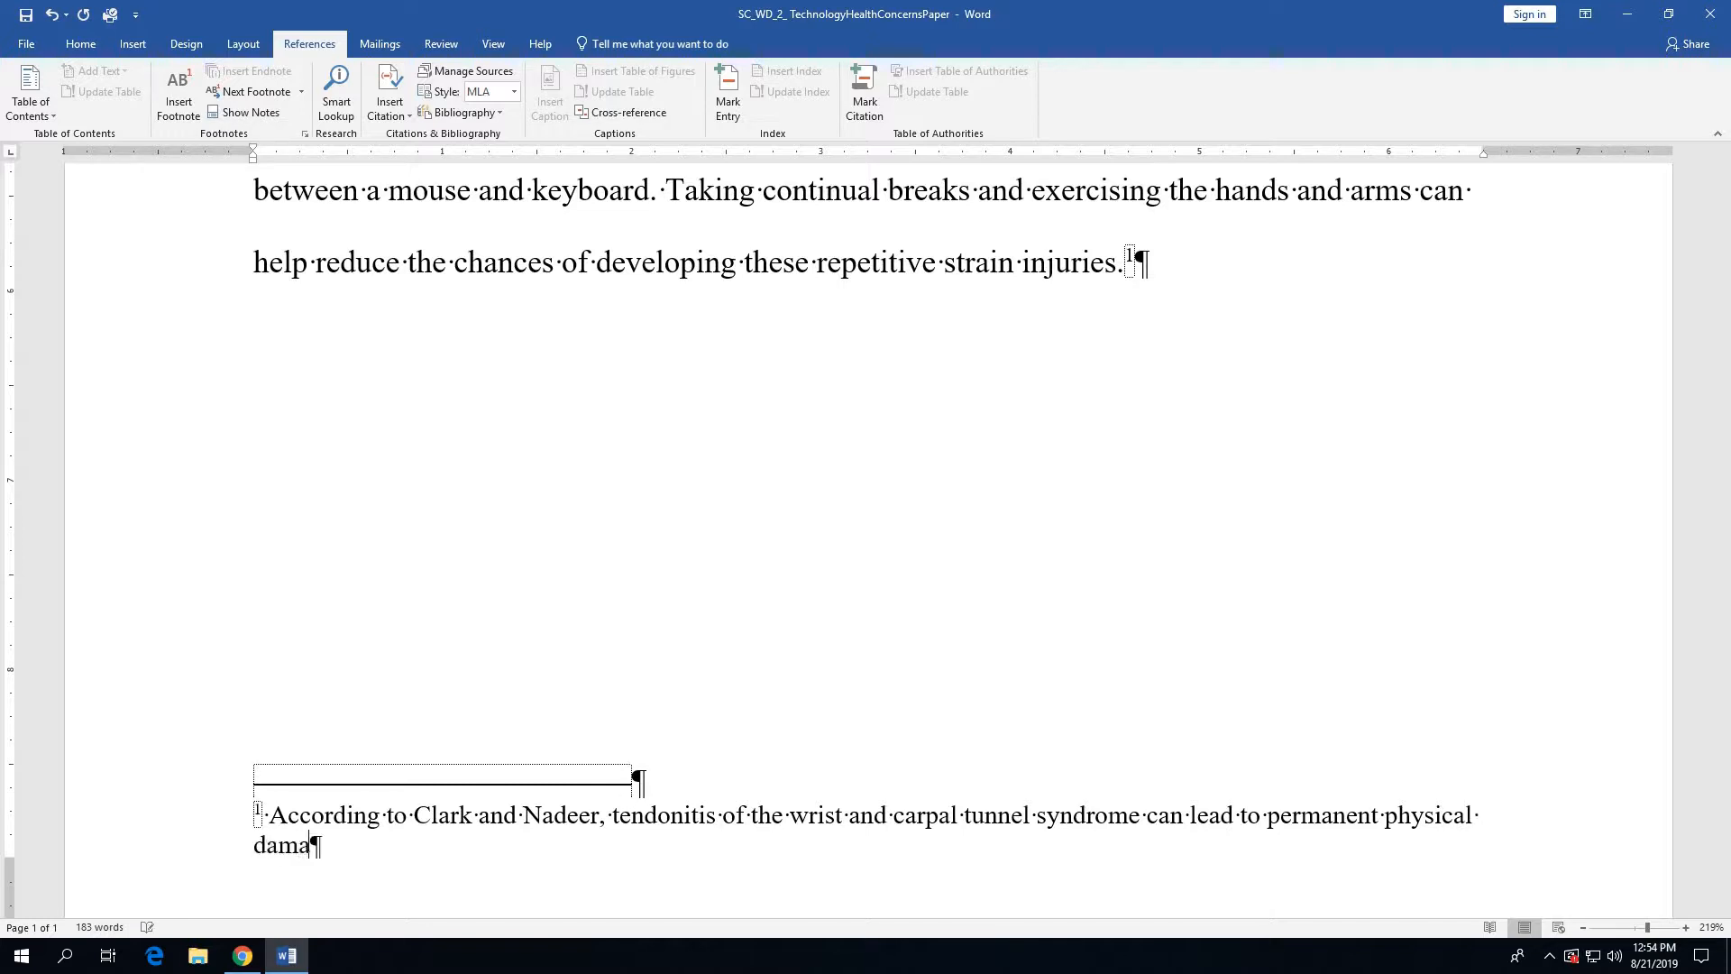
type("ge if left un")
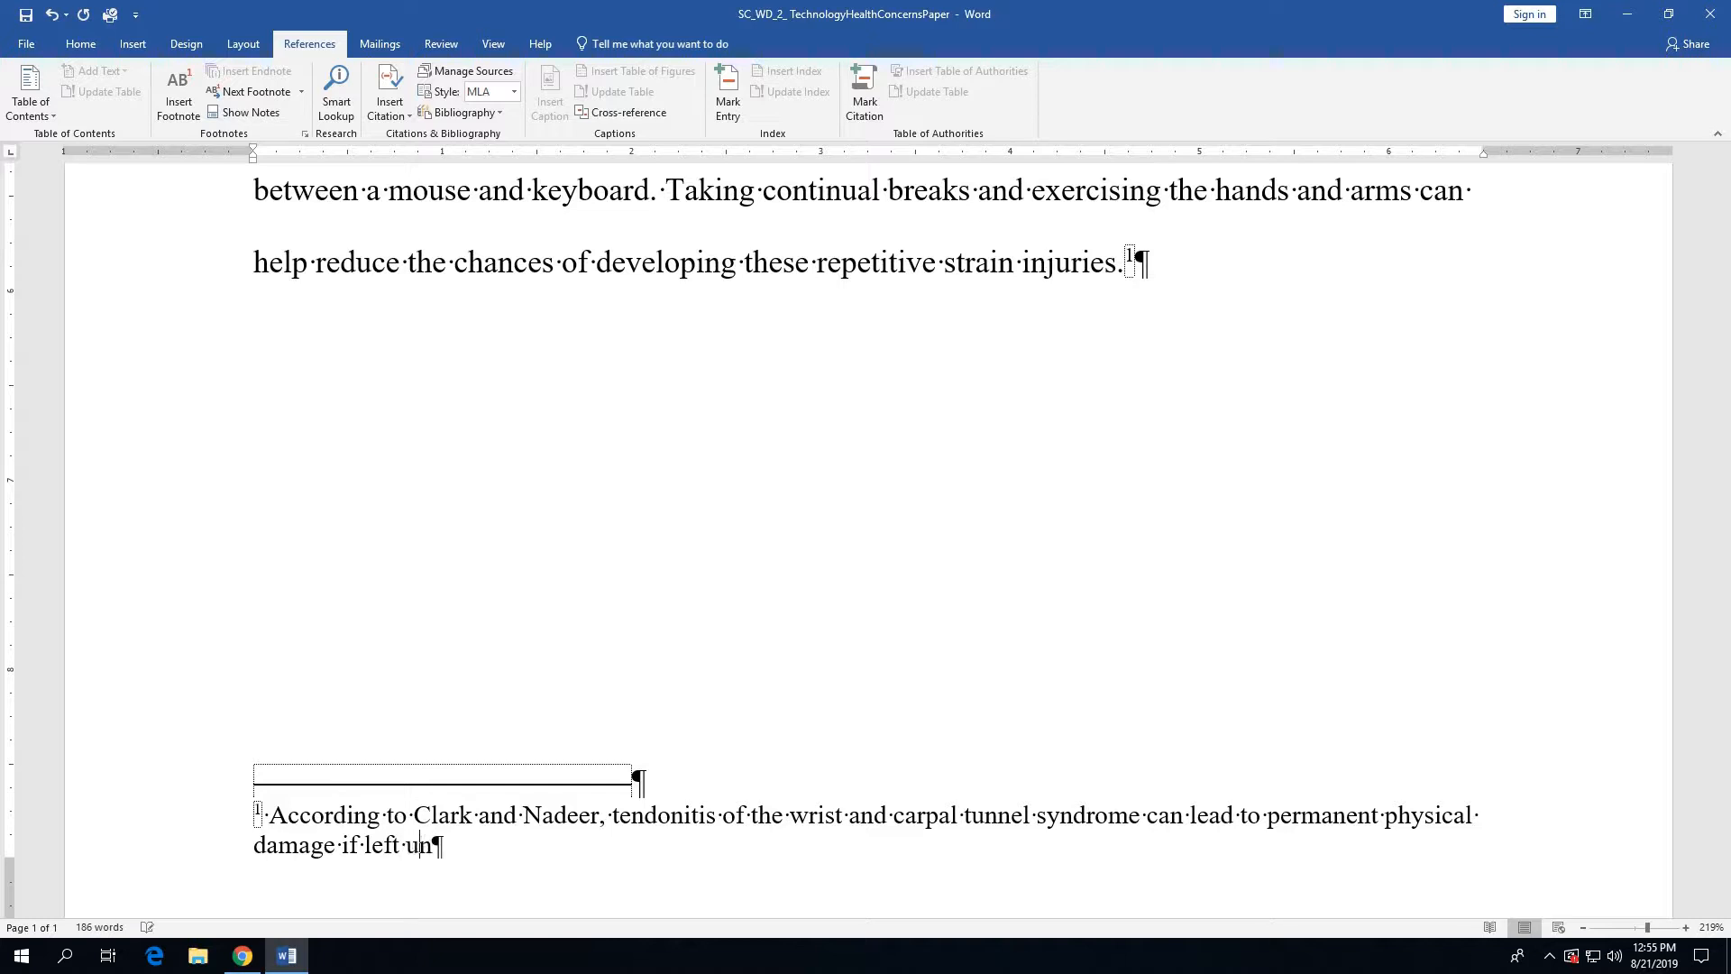
type("treated")
- Insert a citation placeholder named with the first author's surname at the end of the footnote, followed by a period
left_click(401, 120)
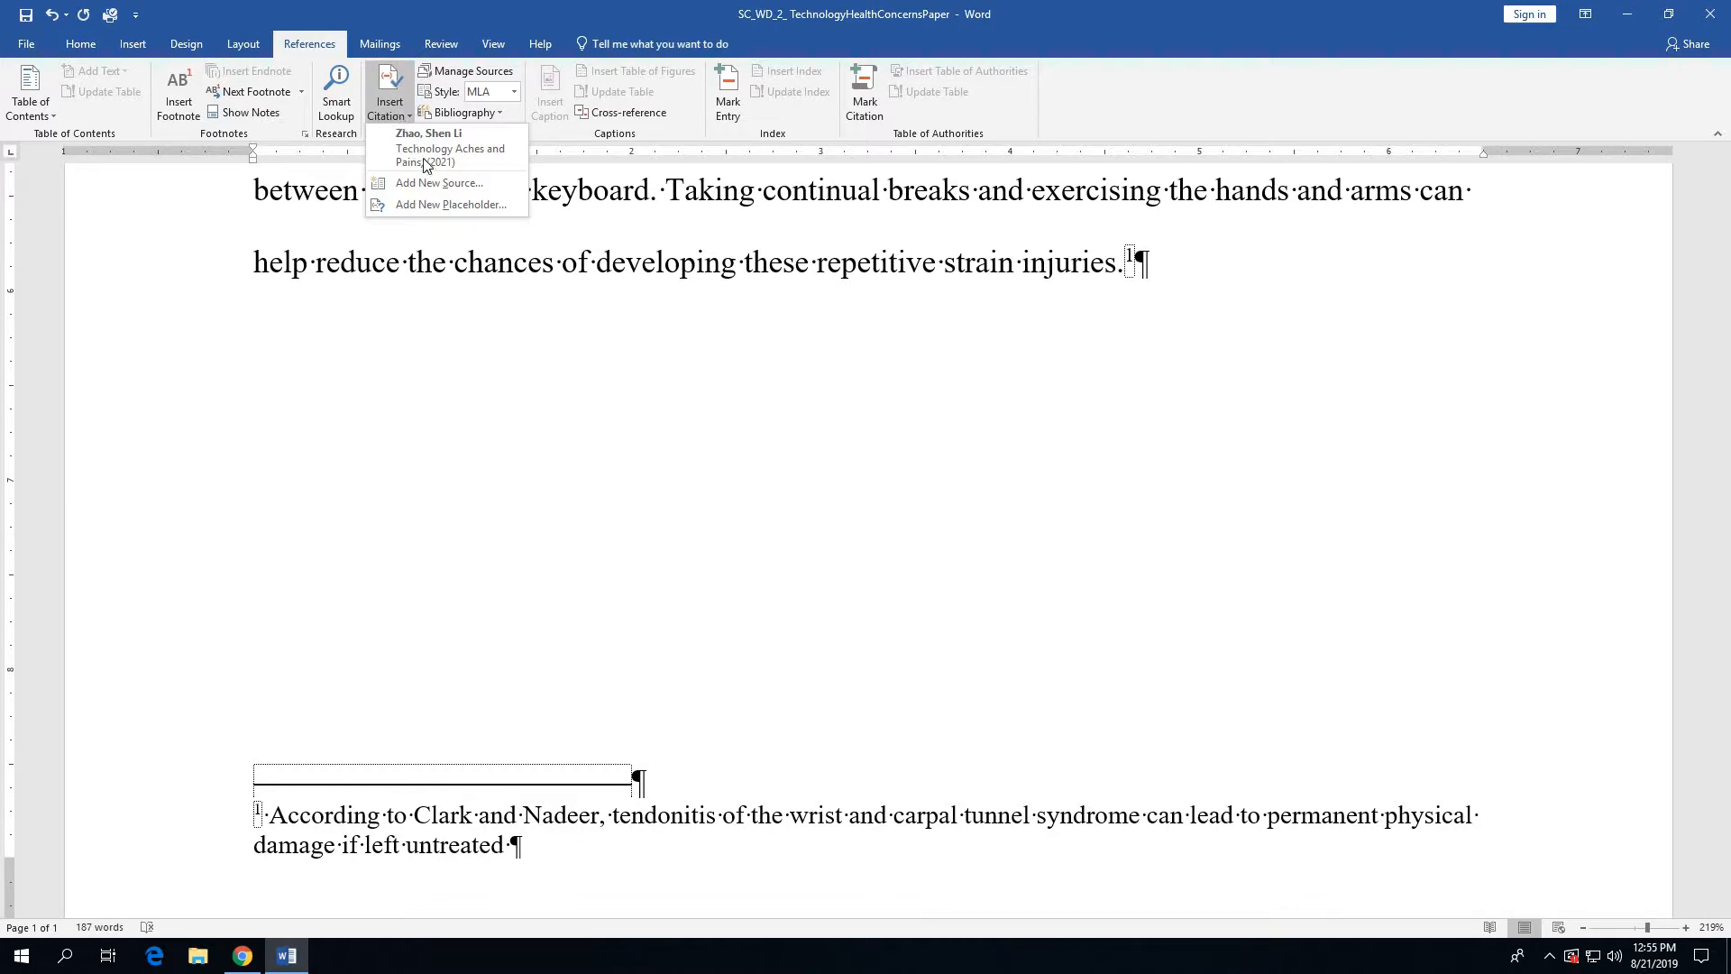
left_click(430, 206)
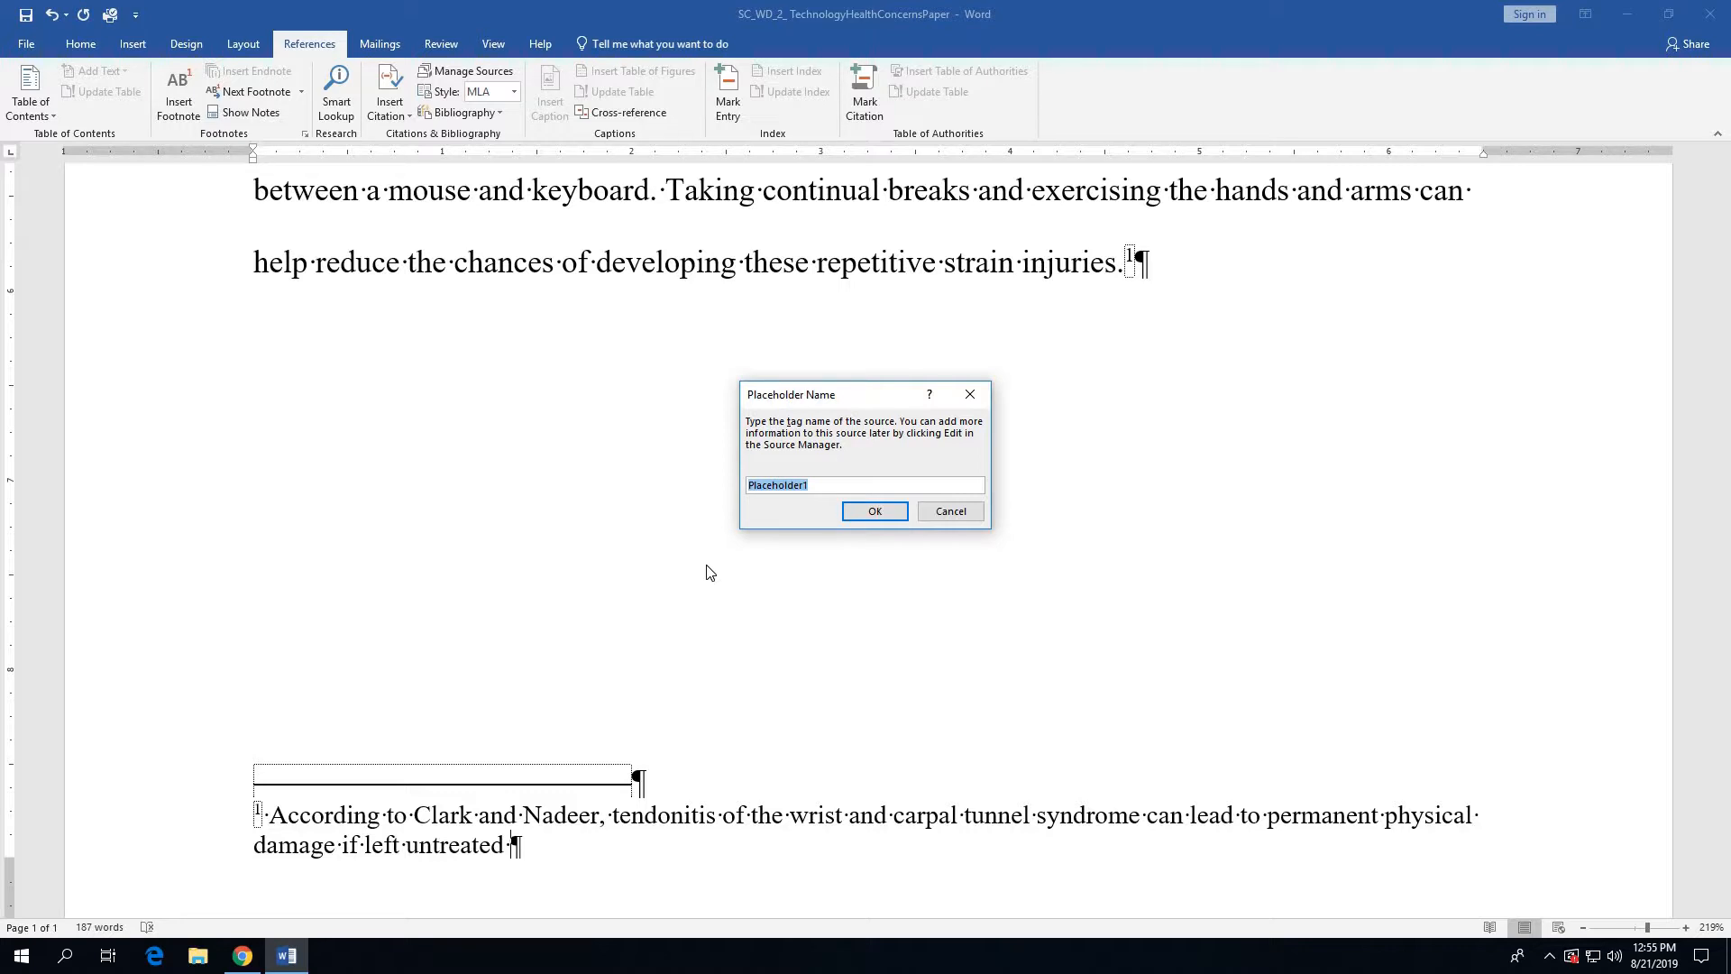
type("Clark")
left_click(875, 512)
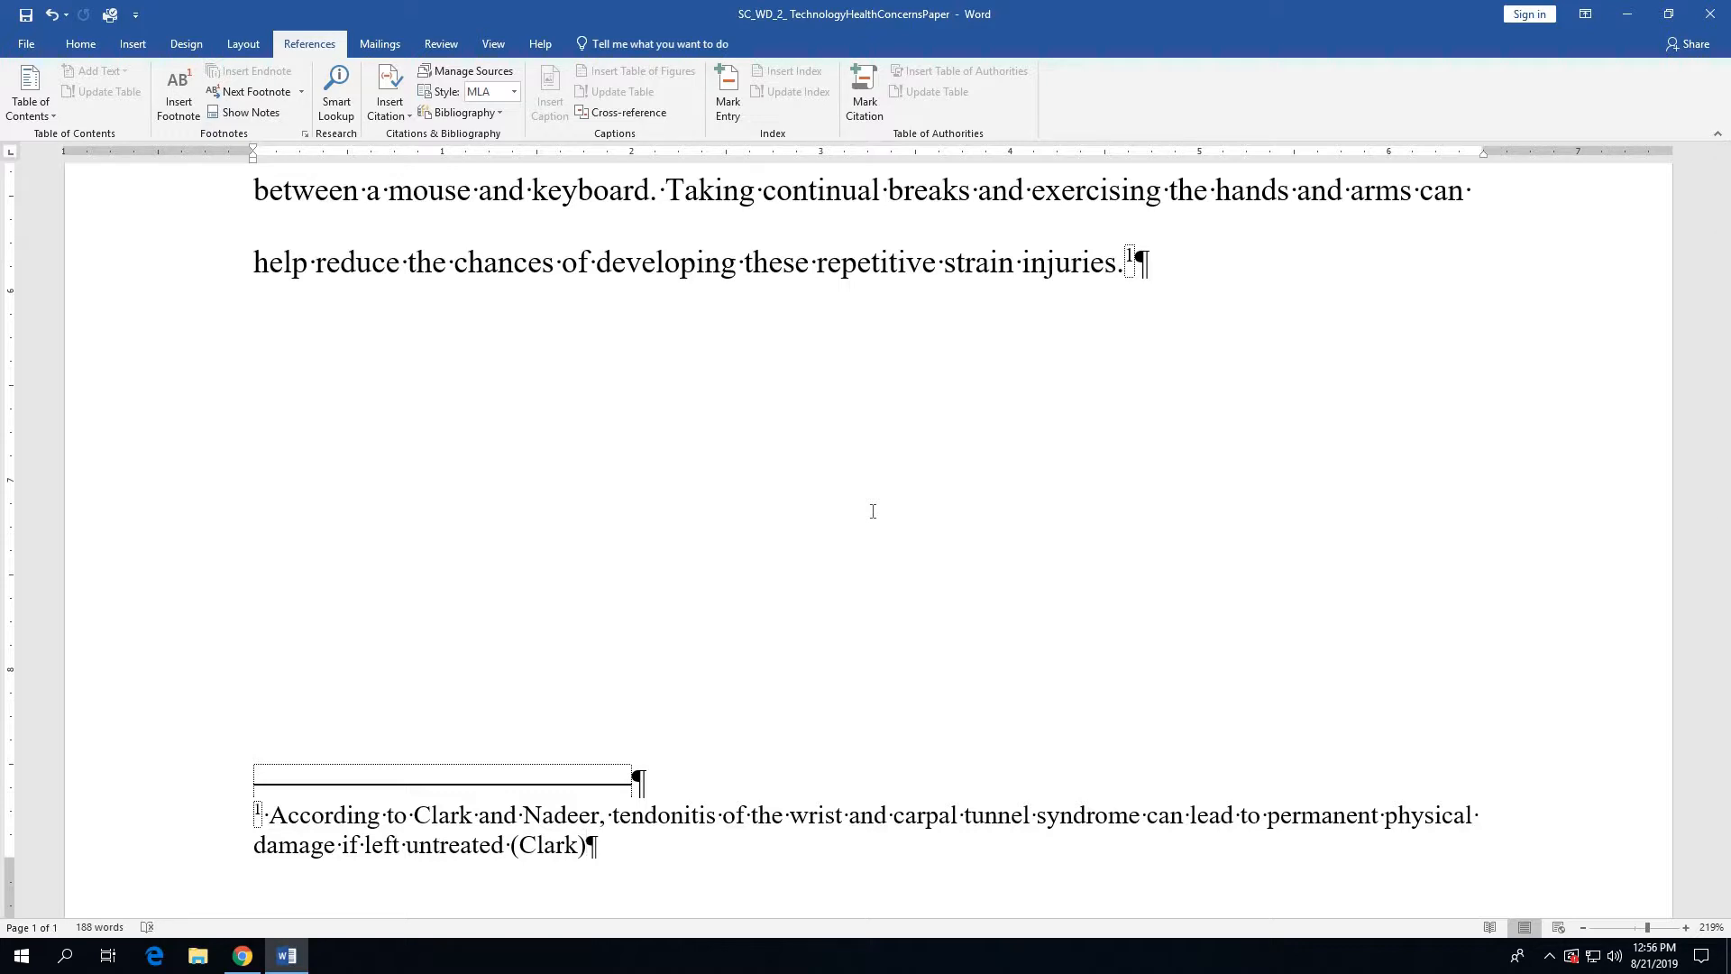
type(".")
- Modify the Footnote Text style to use a 12-point font size and double line spacing
right_click(771, 813)
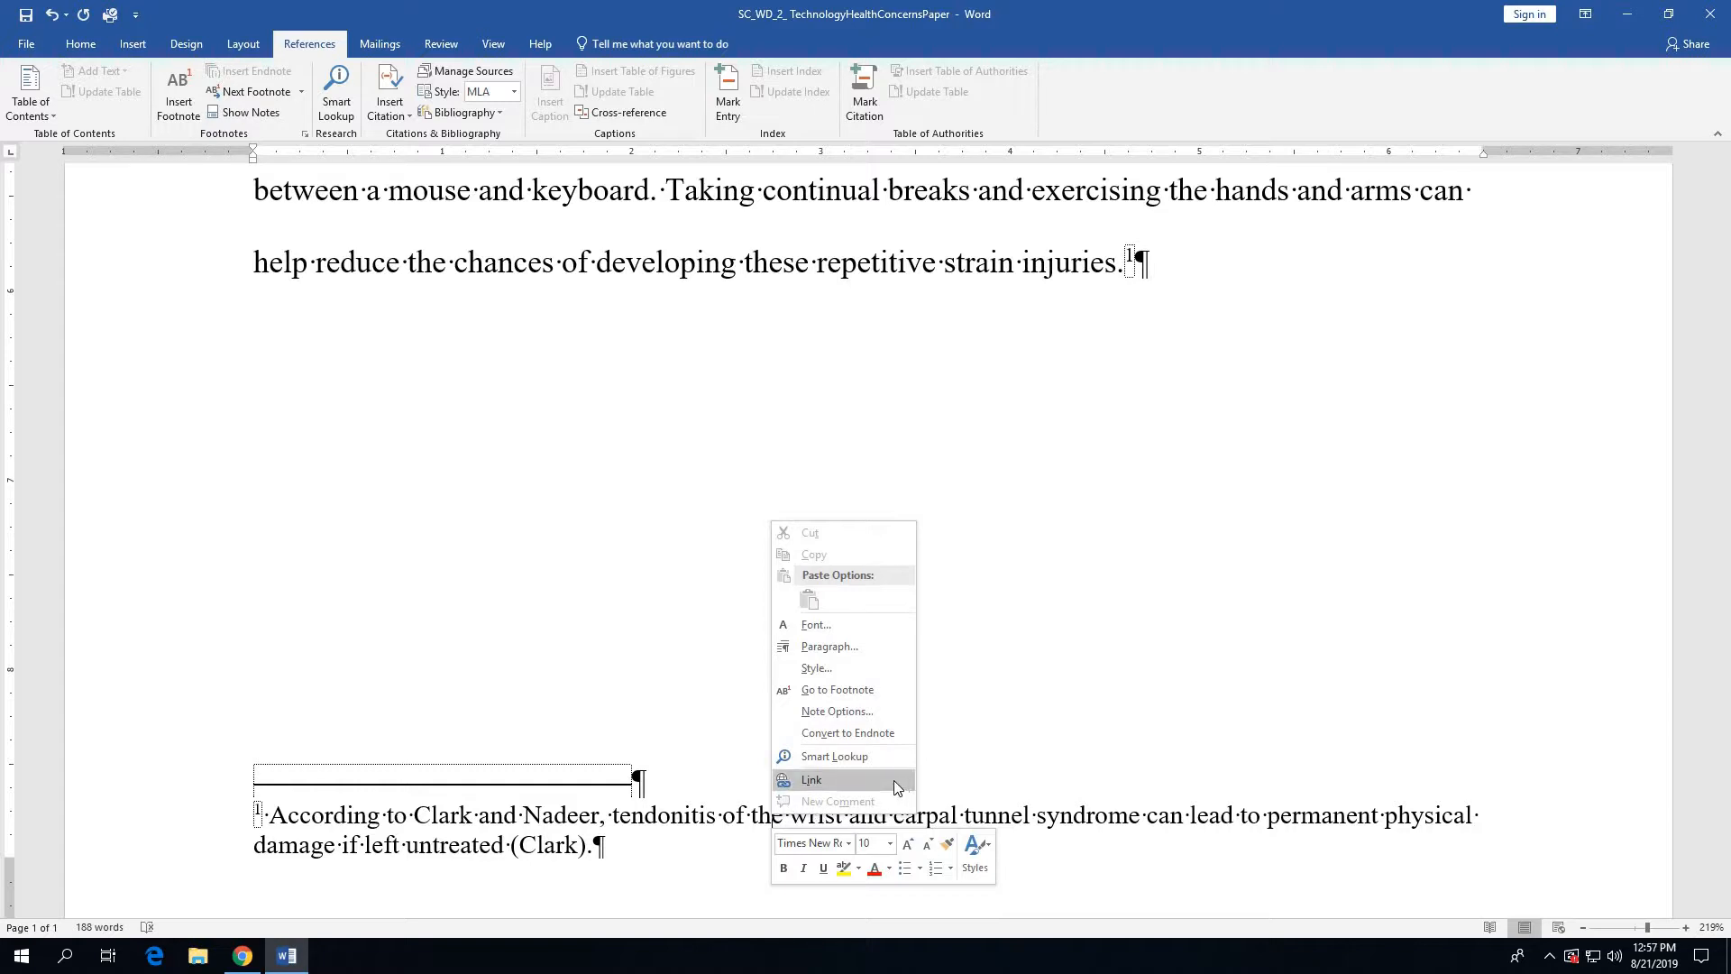
left_click(848, 670)
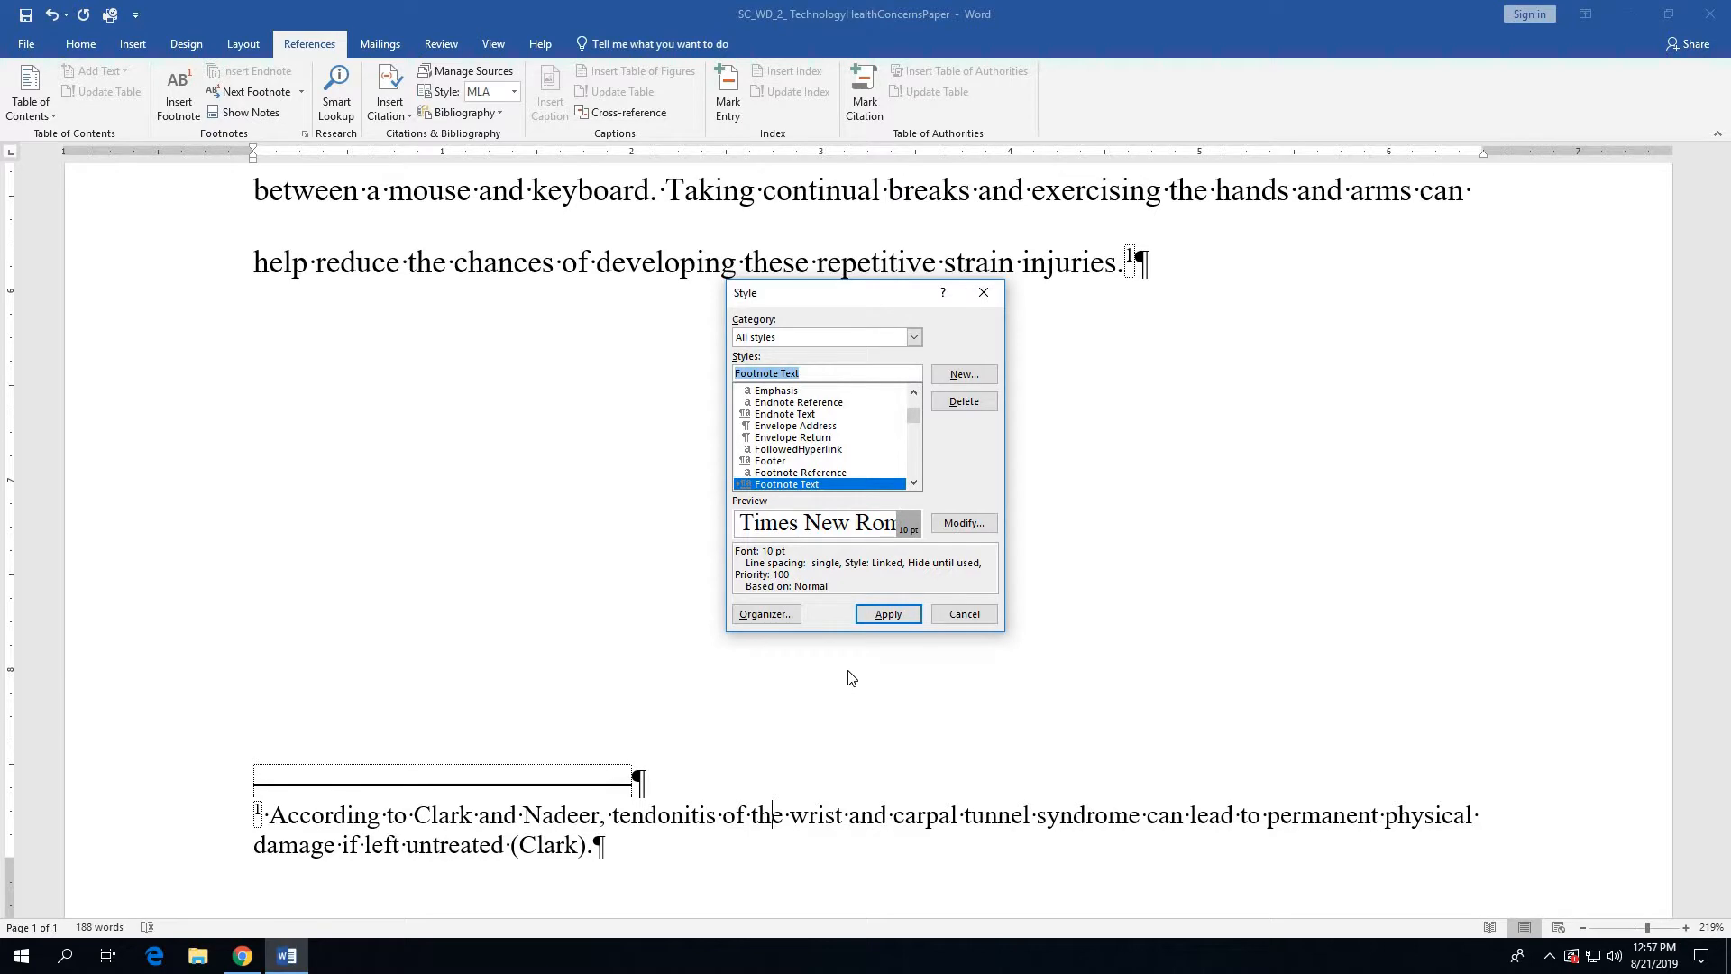
left_click(964, 524)
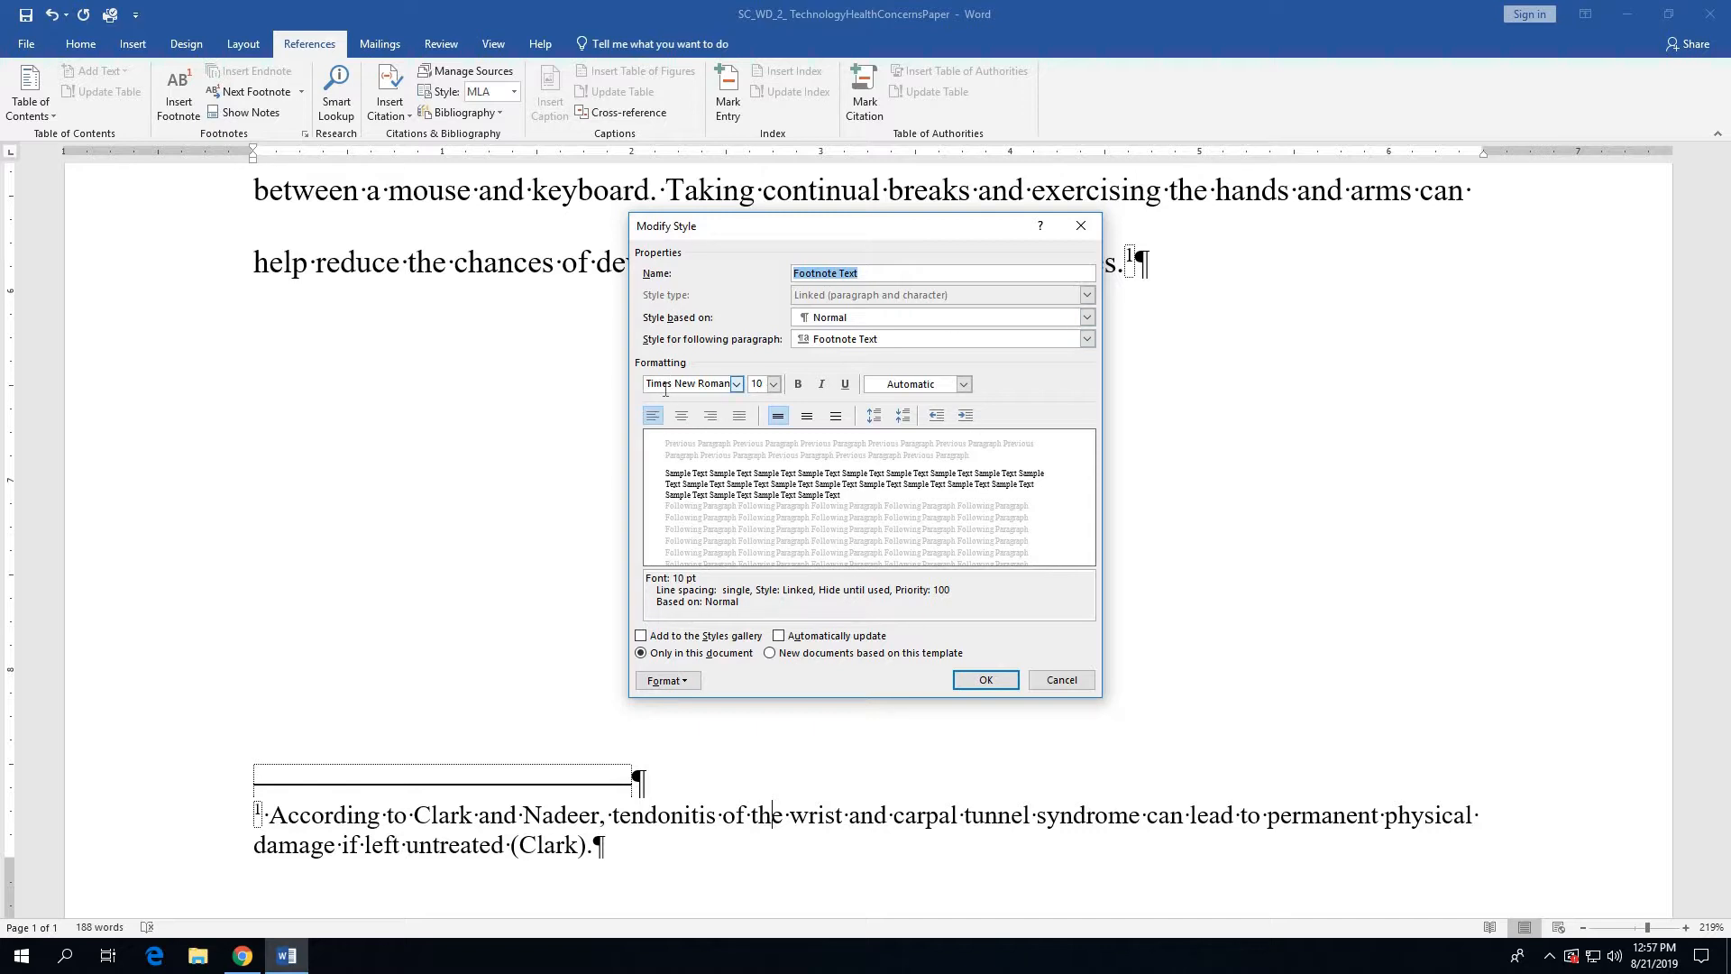
left_click(774, 385)
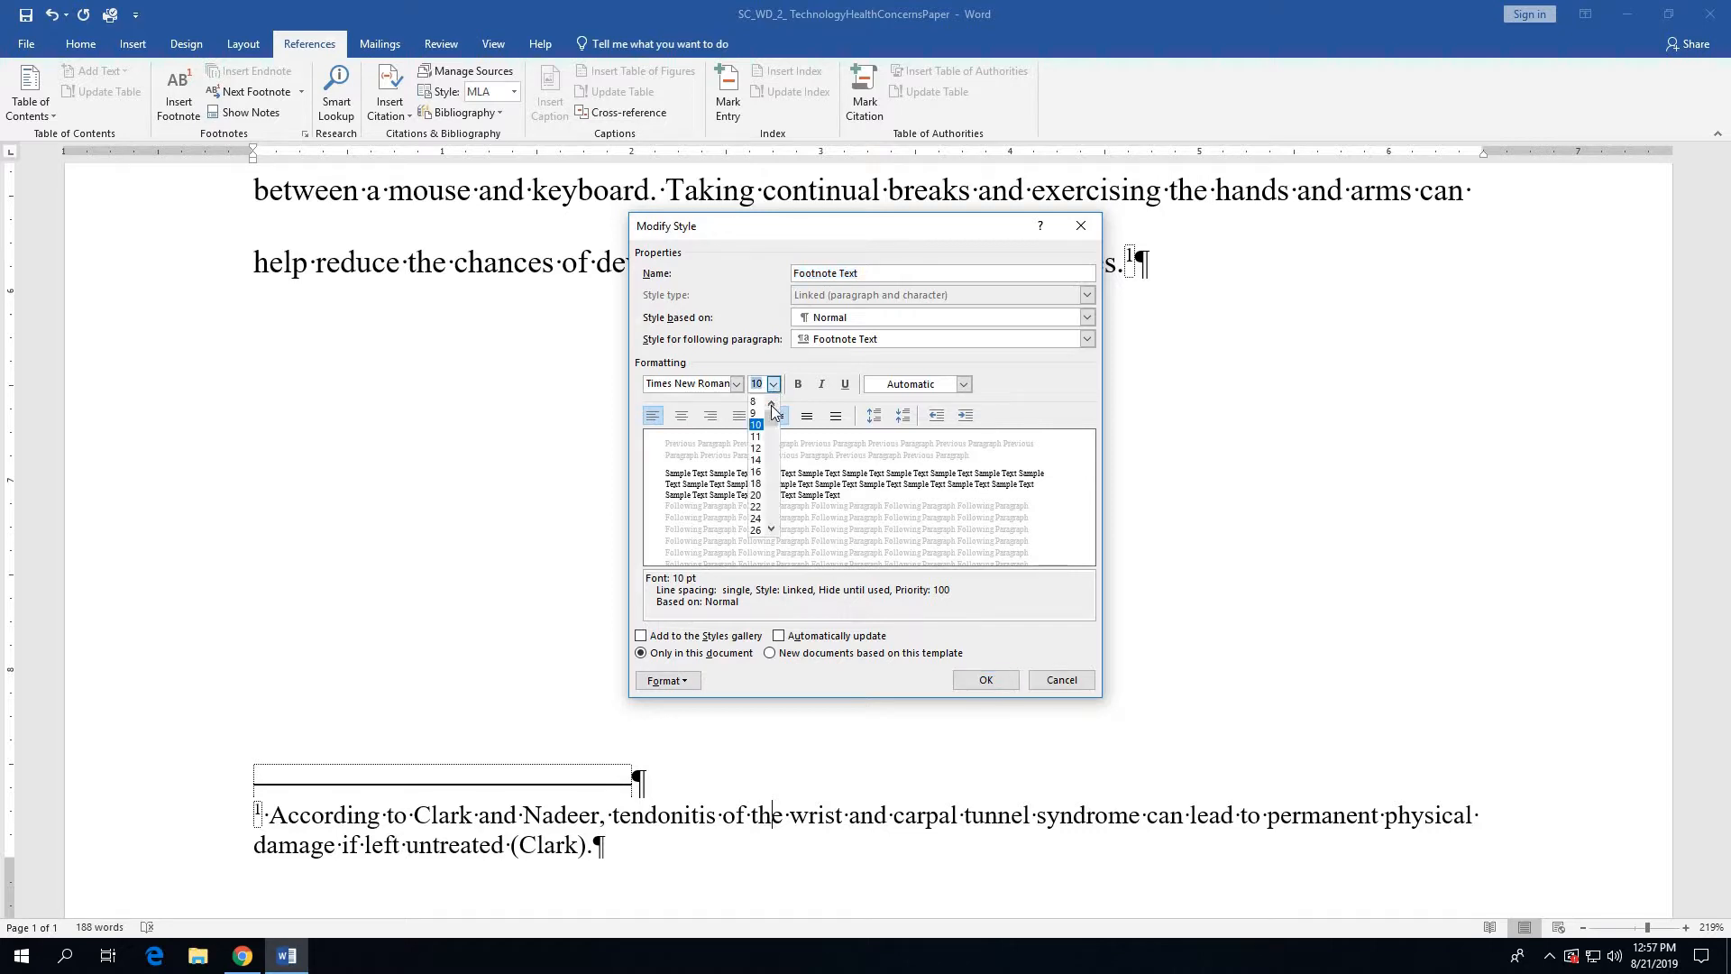
left_click(758, 449)
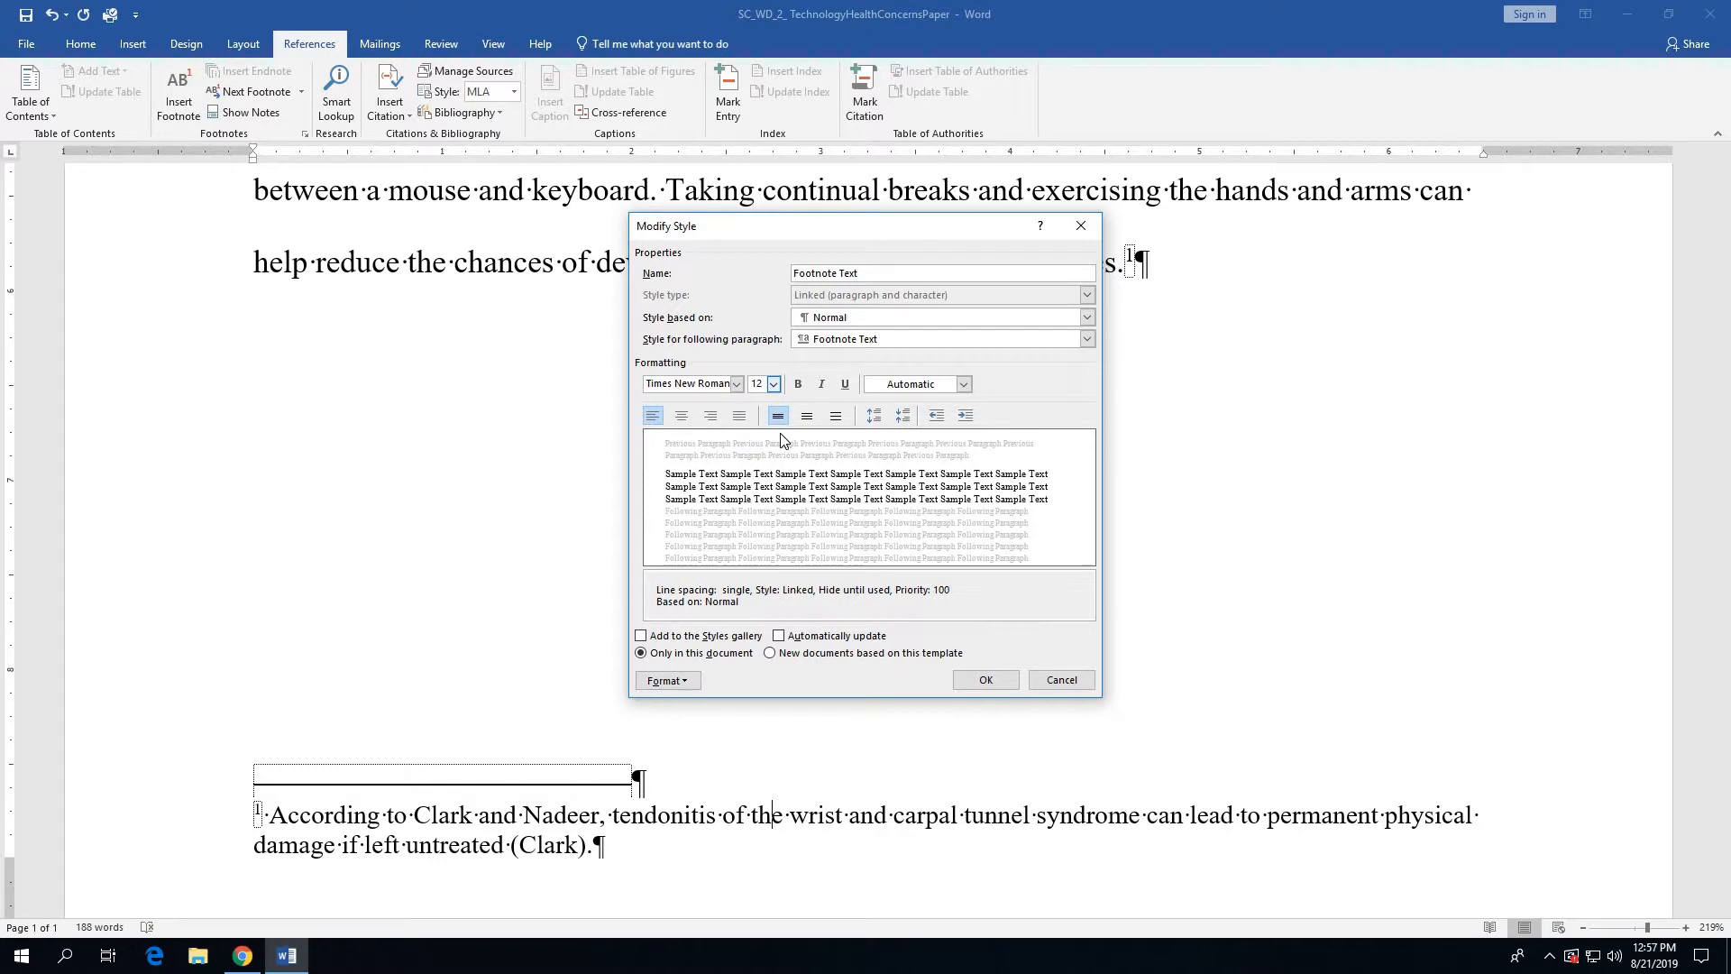
left_click(837, 415)
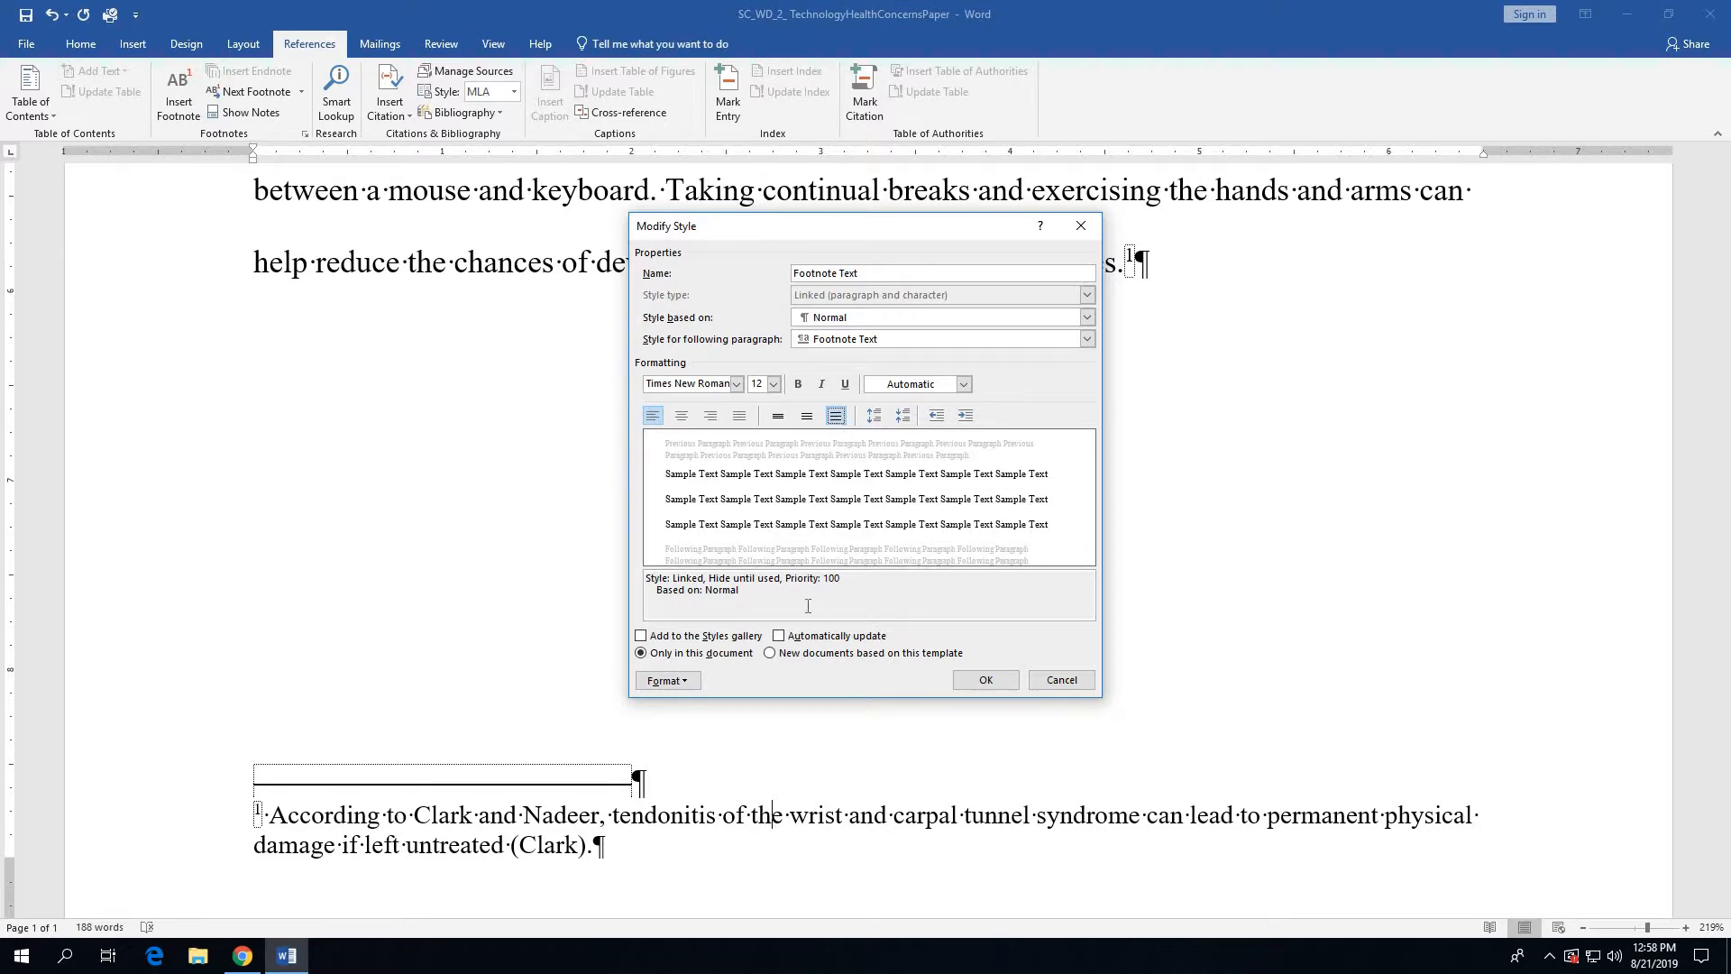
- Give the Footnote Text style a 0.5" first-line indent and apply the modified style to the footnote
left_click(689, 683)
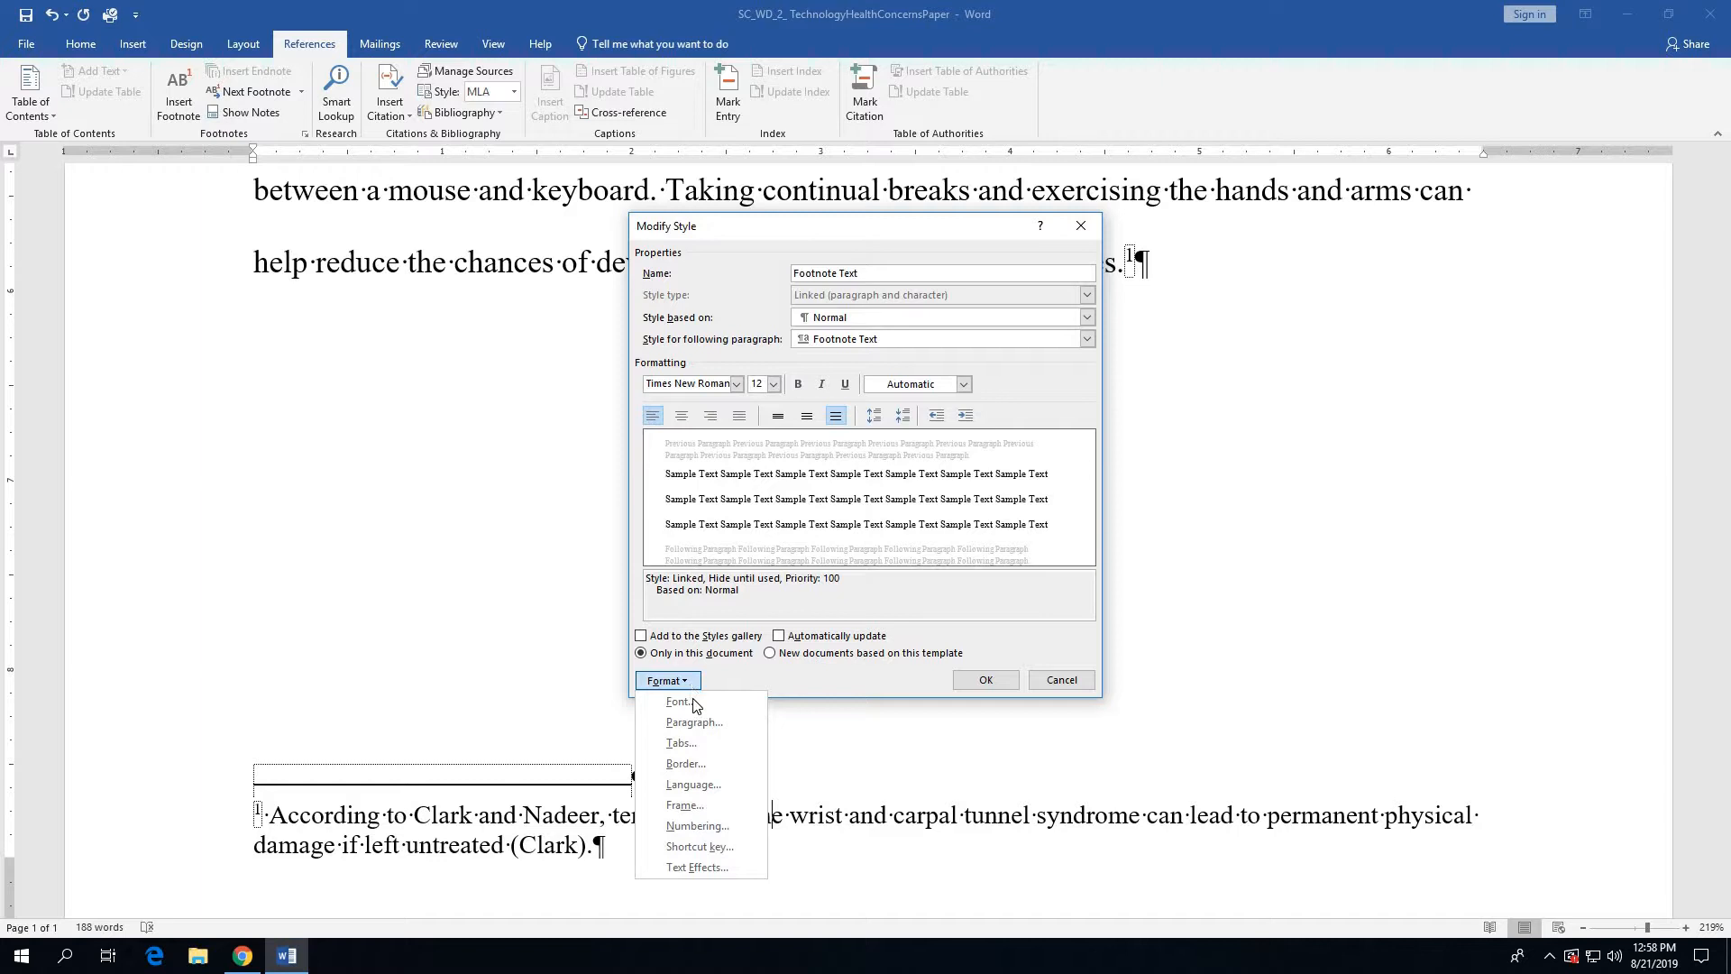
left_click(691, 724)
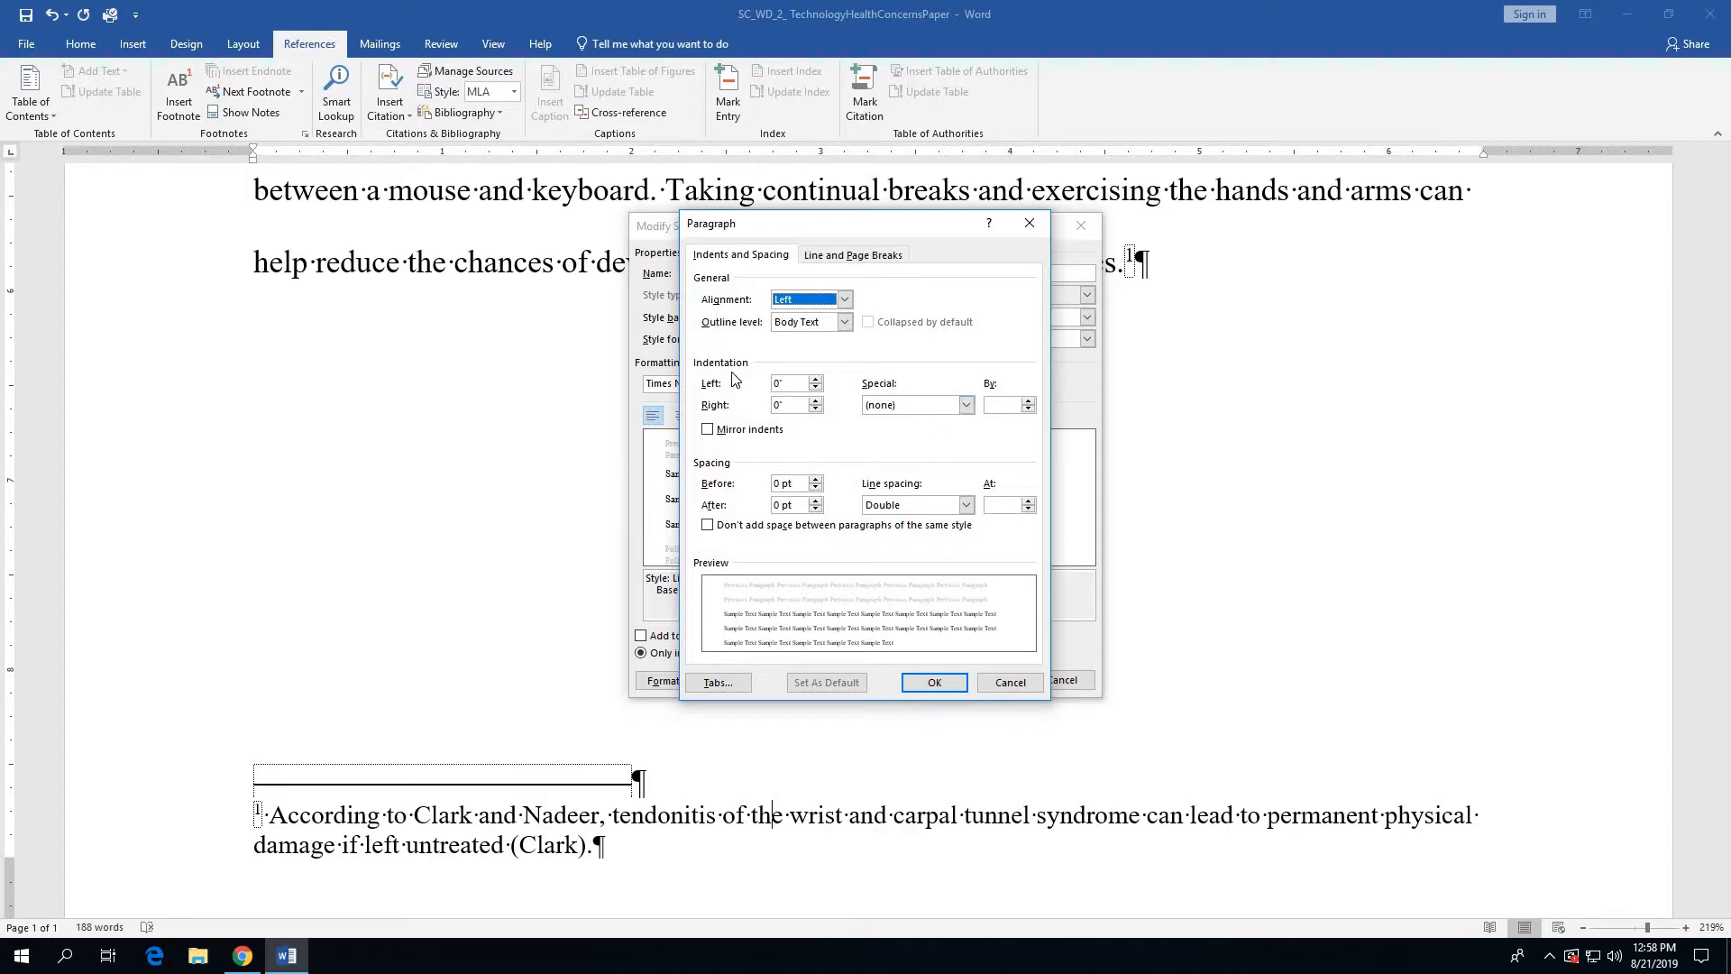
left_click(966, 405)
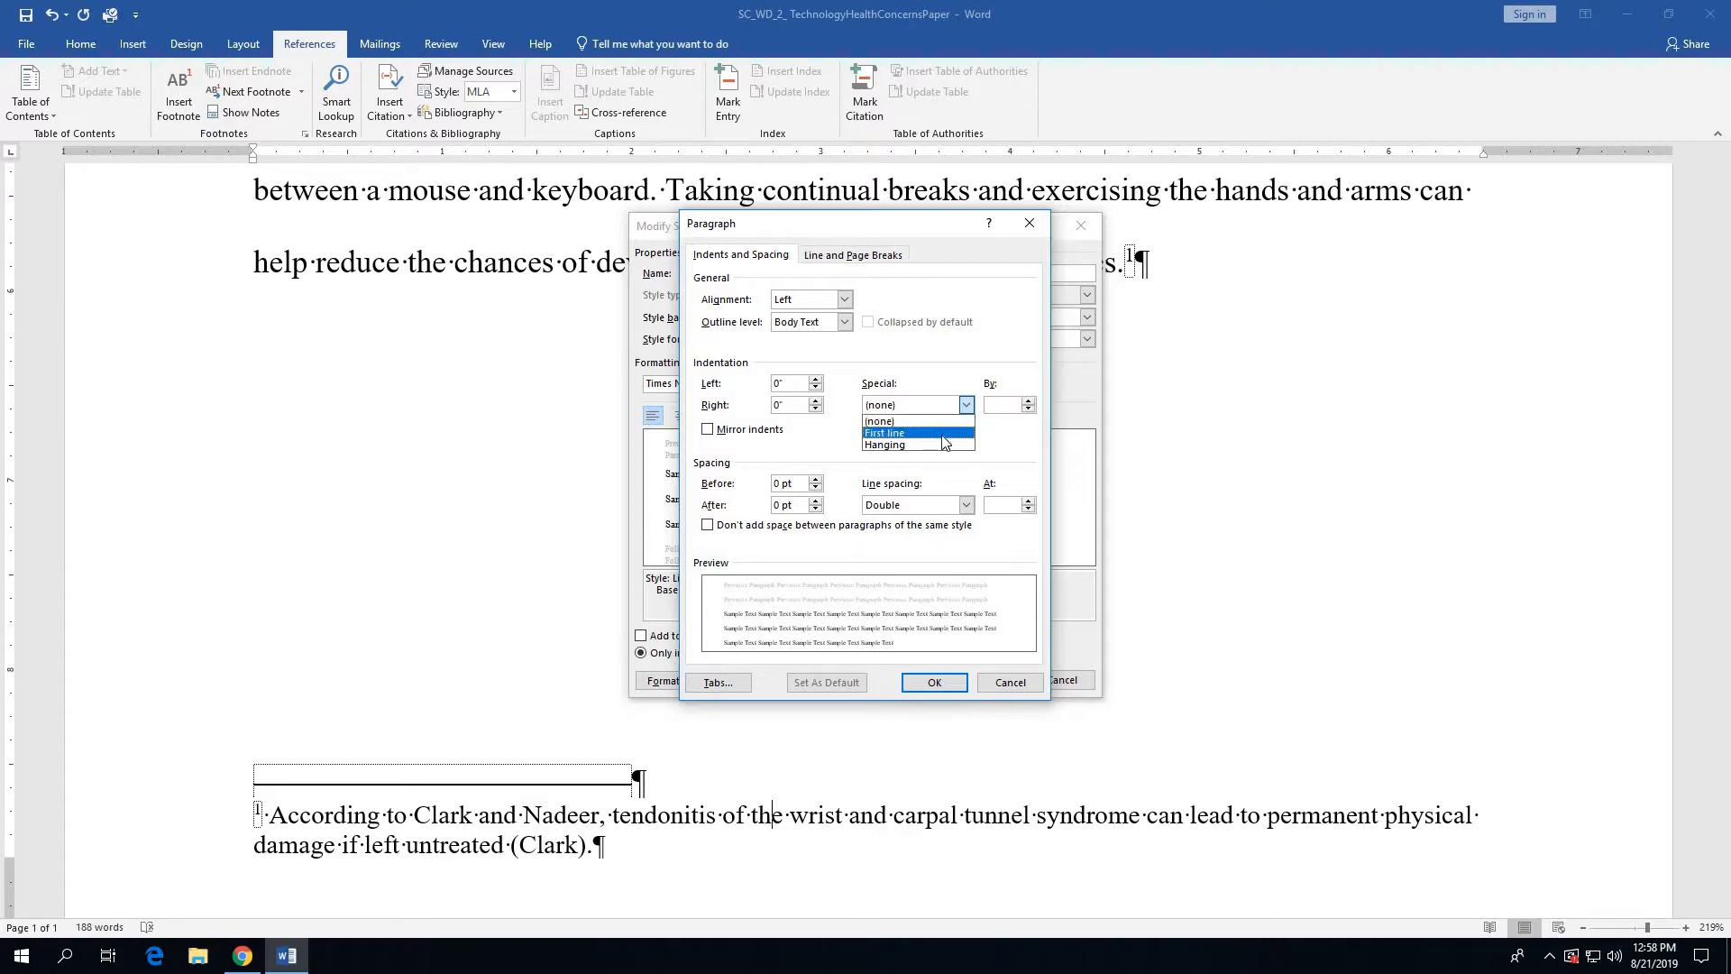
left_click(943, 434)
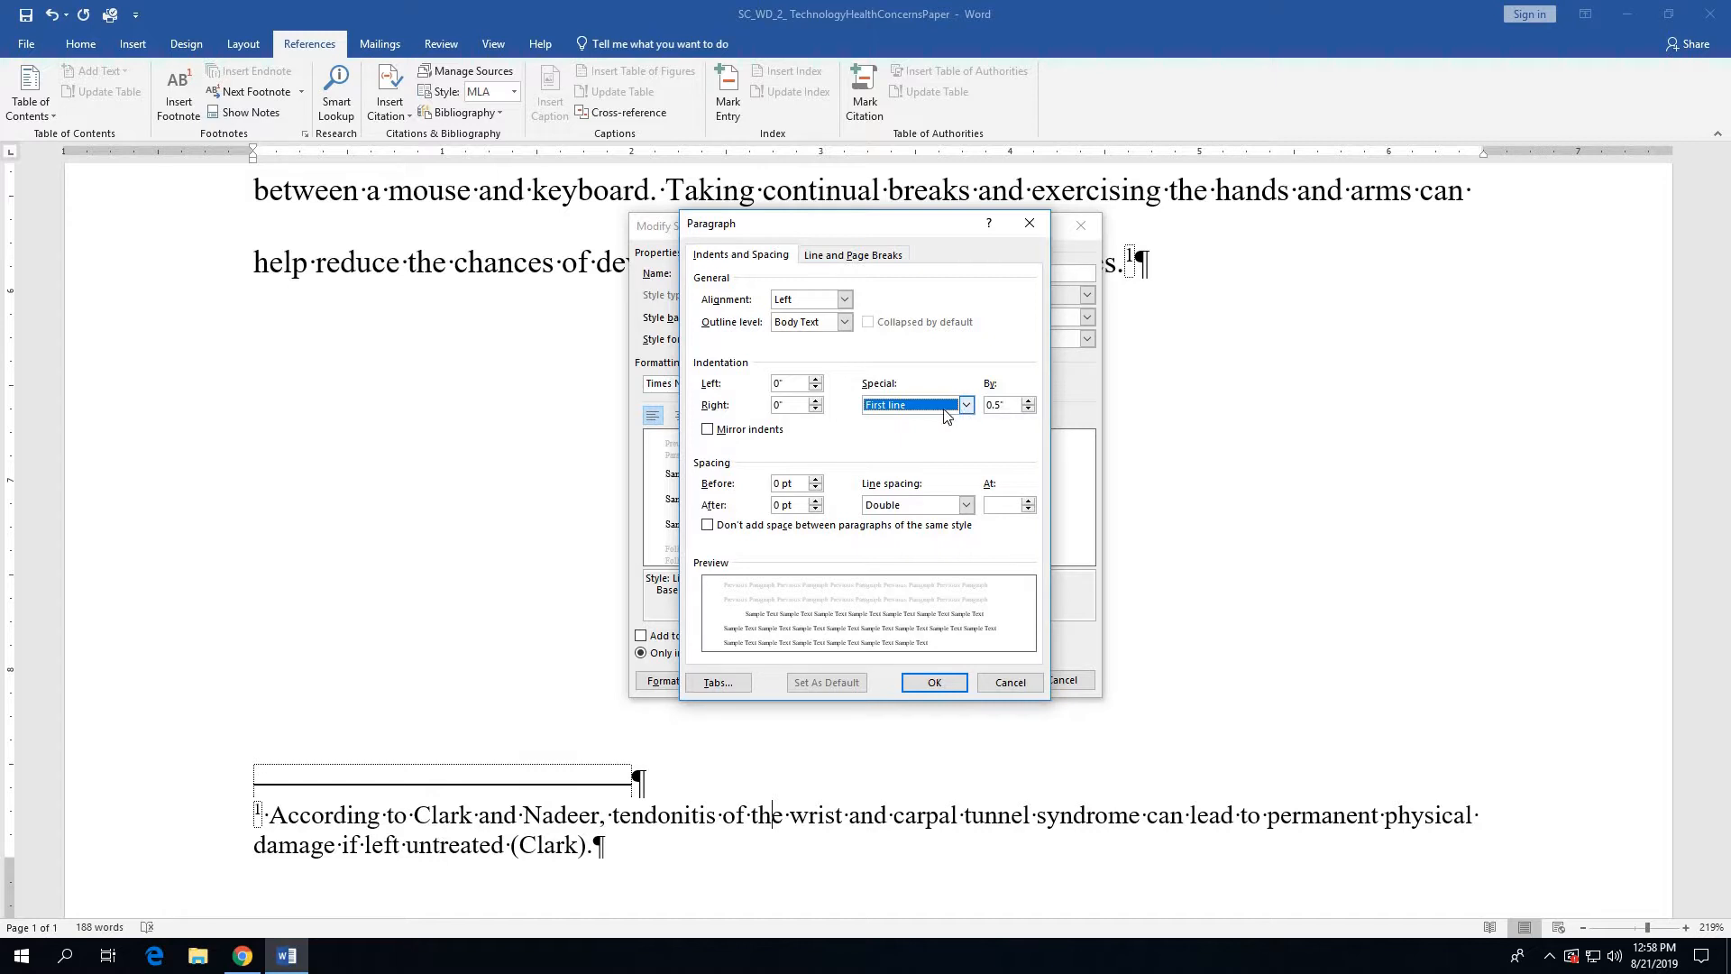
left_click(935, 683)
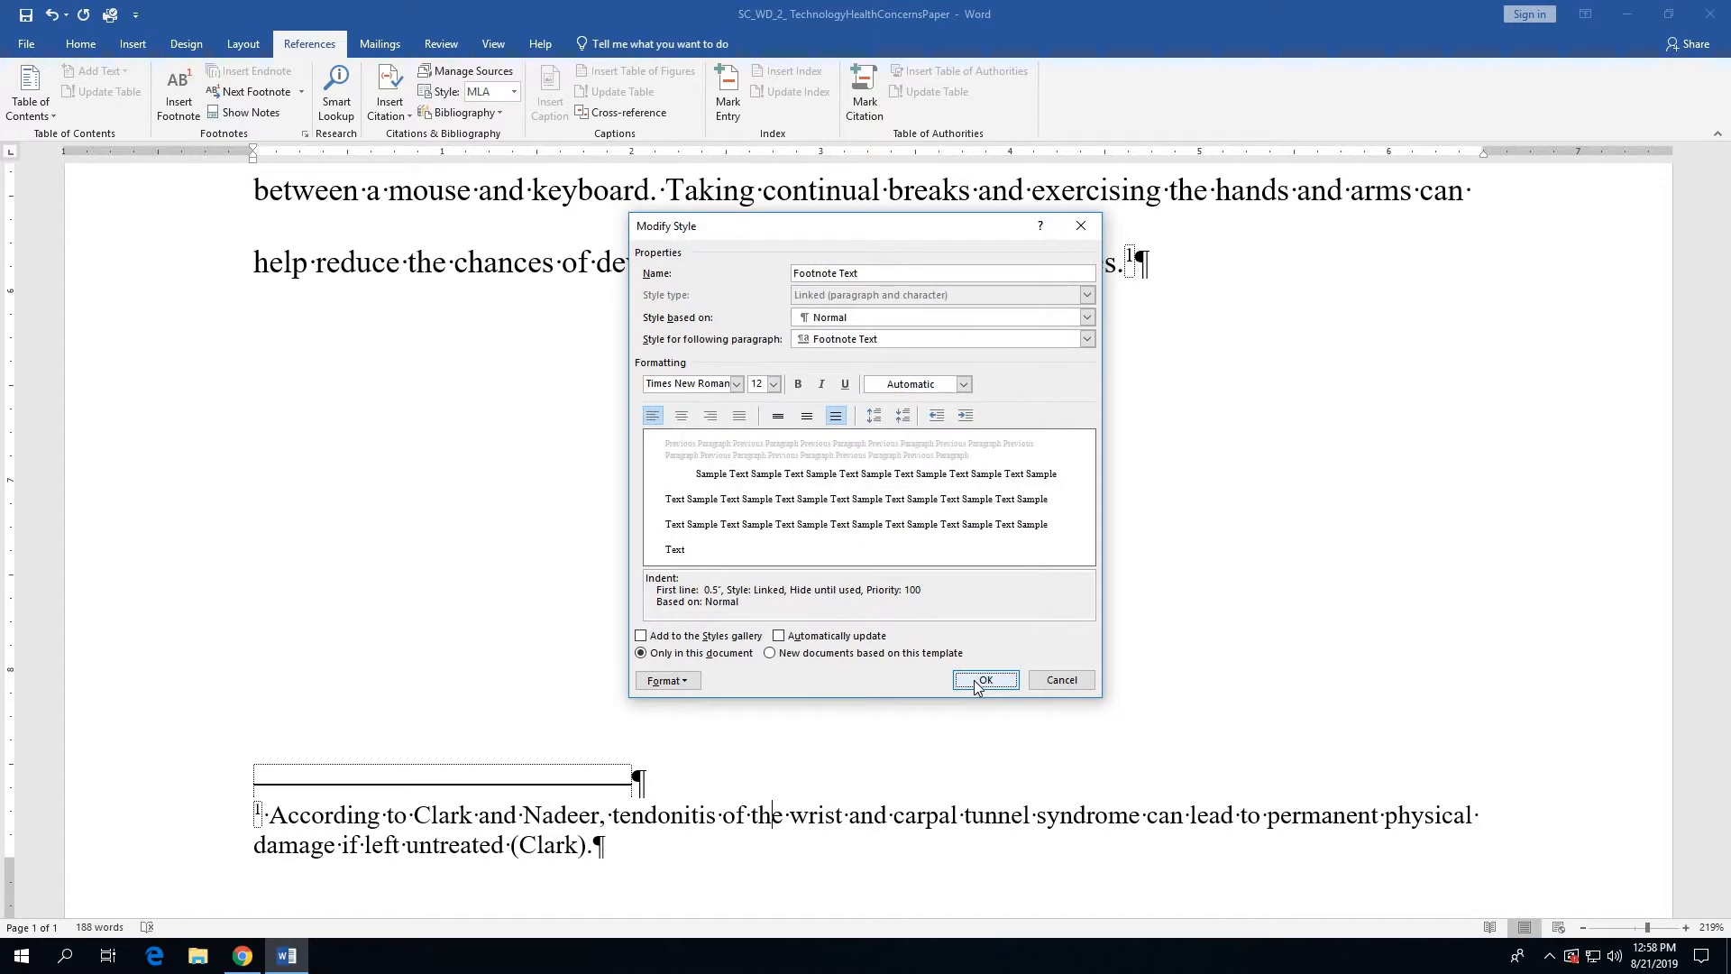
left_click(977, 683)
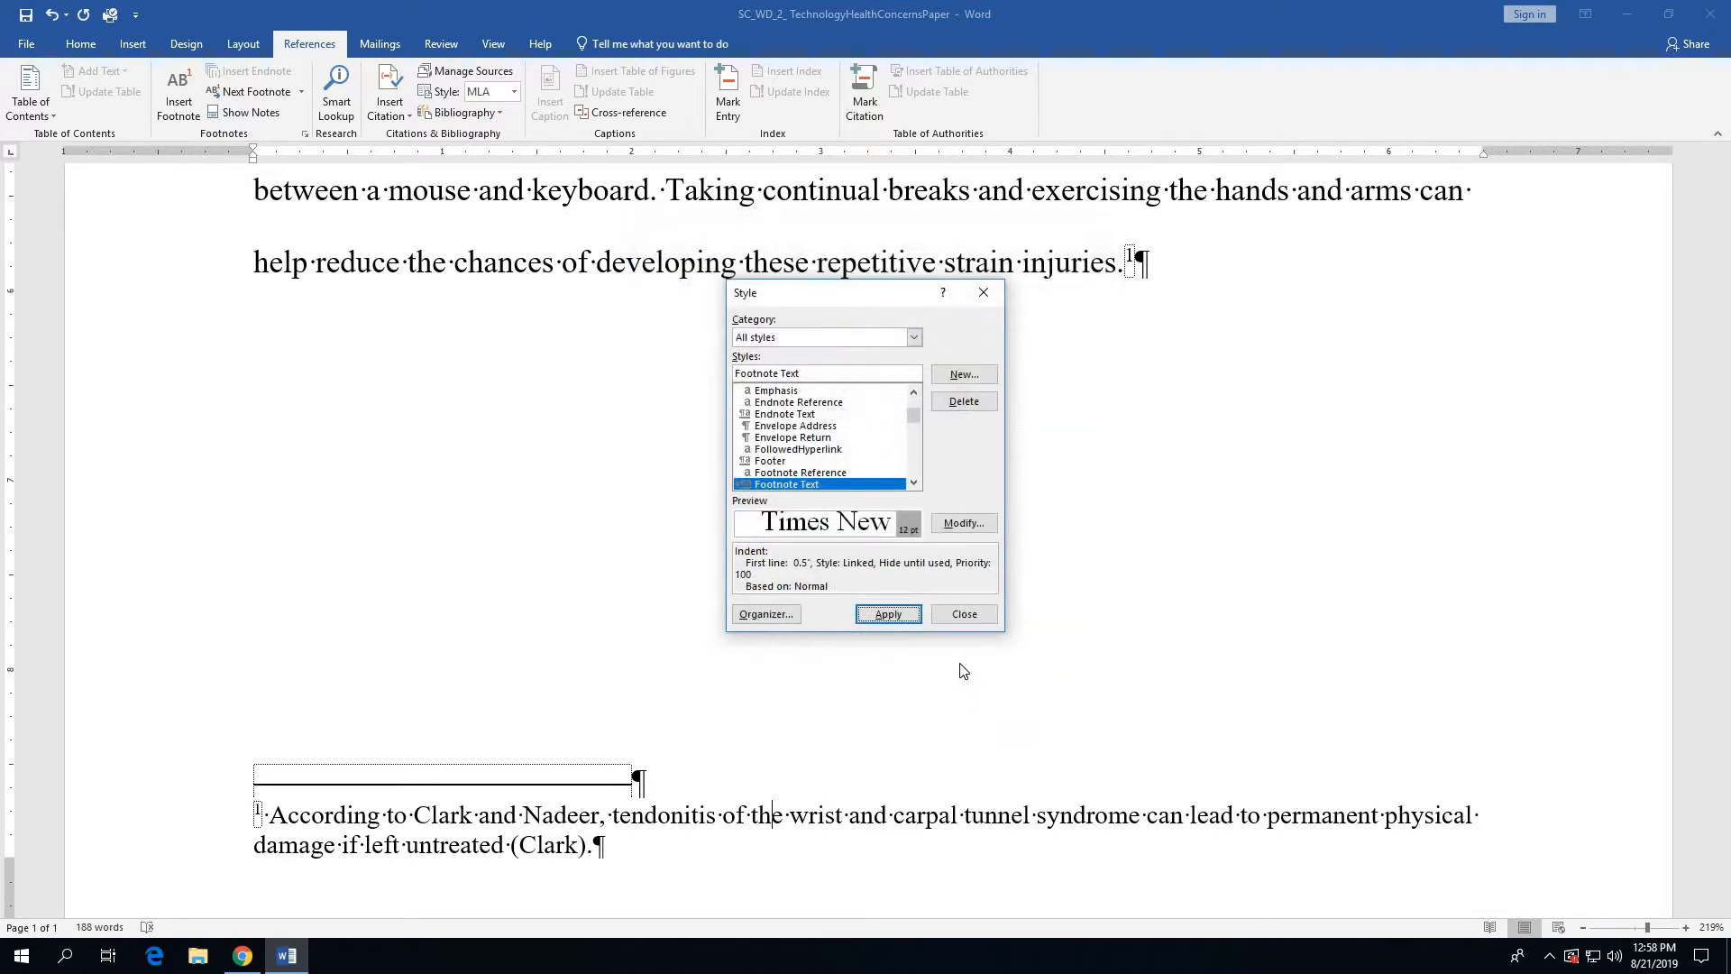
left_click(905, 618)
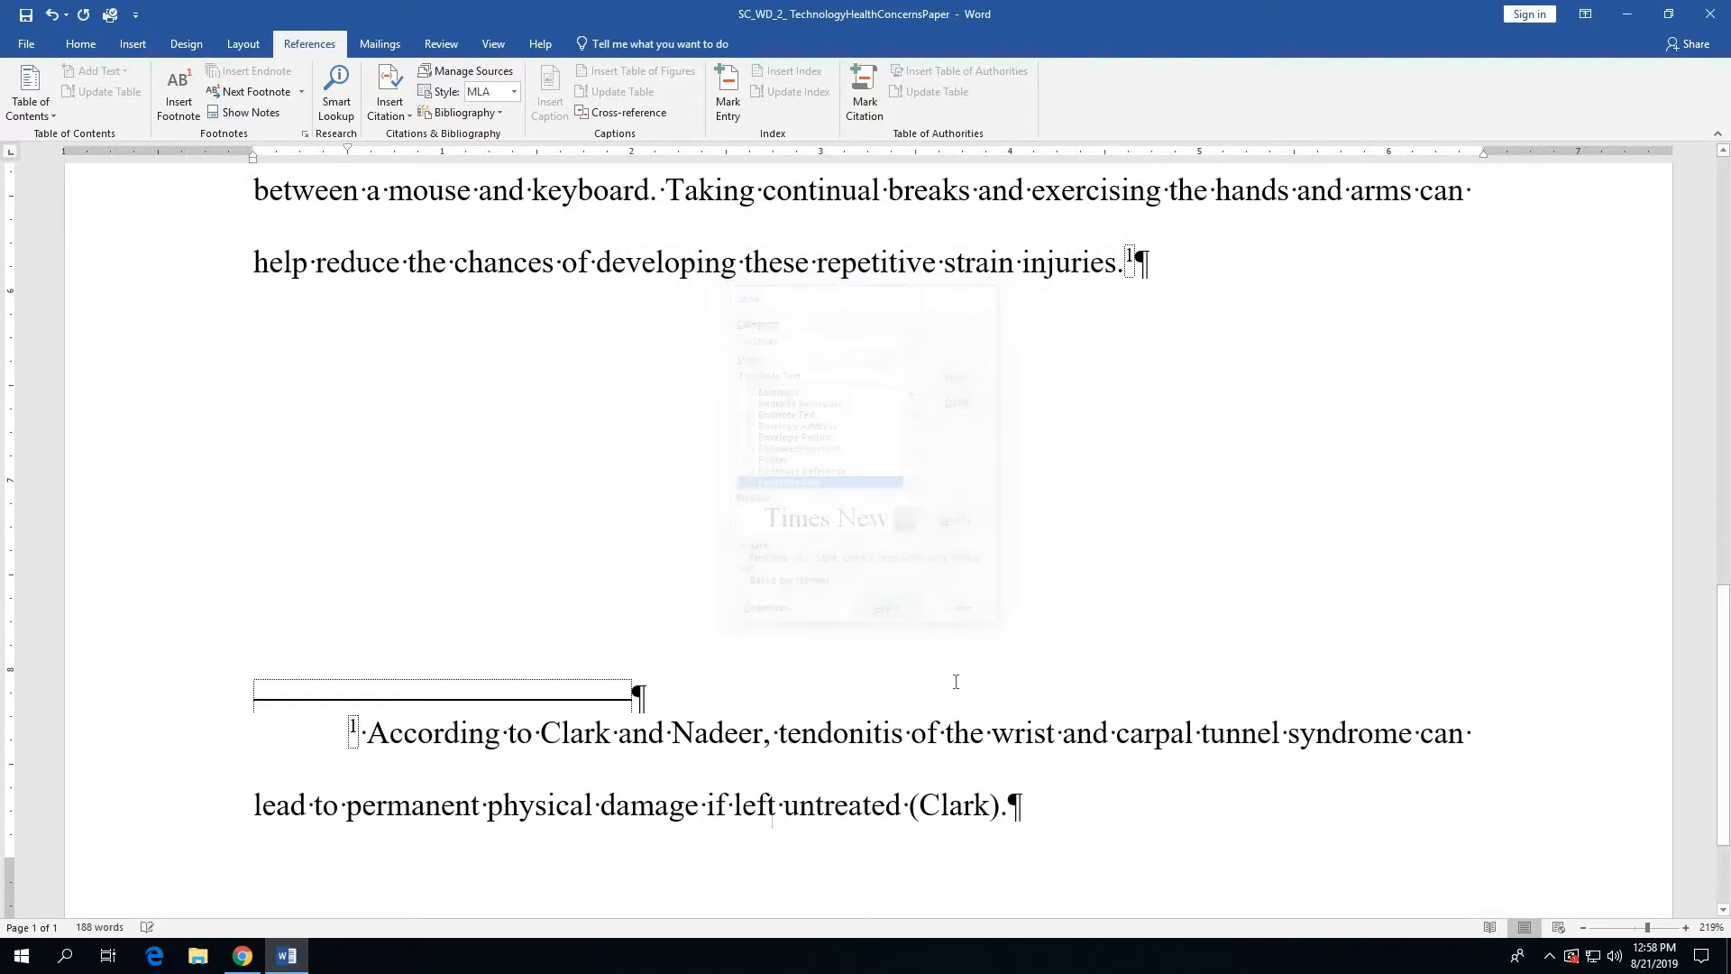
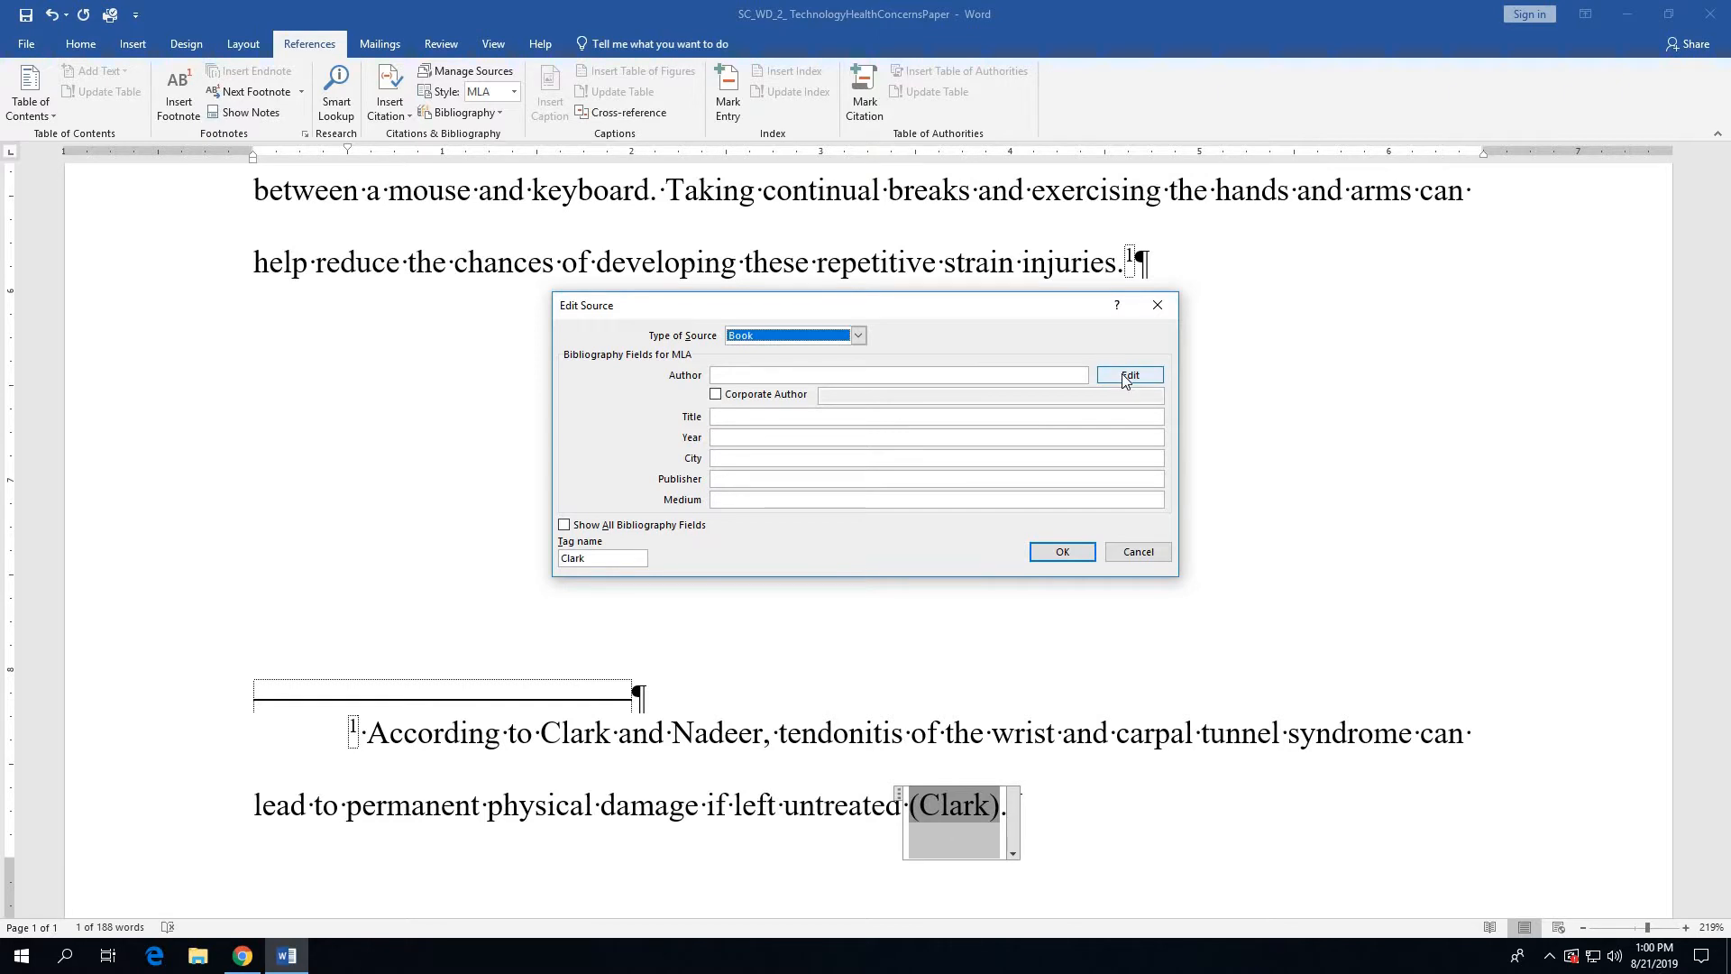
- Add the first author's last, first and middle names to the footnote citation placeholder's book source
left_click(1128, 376)
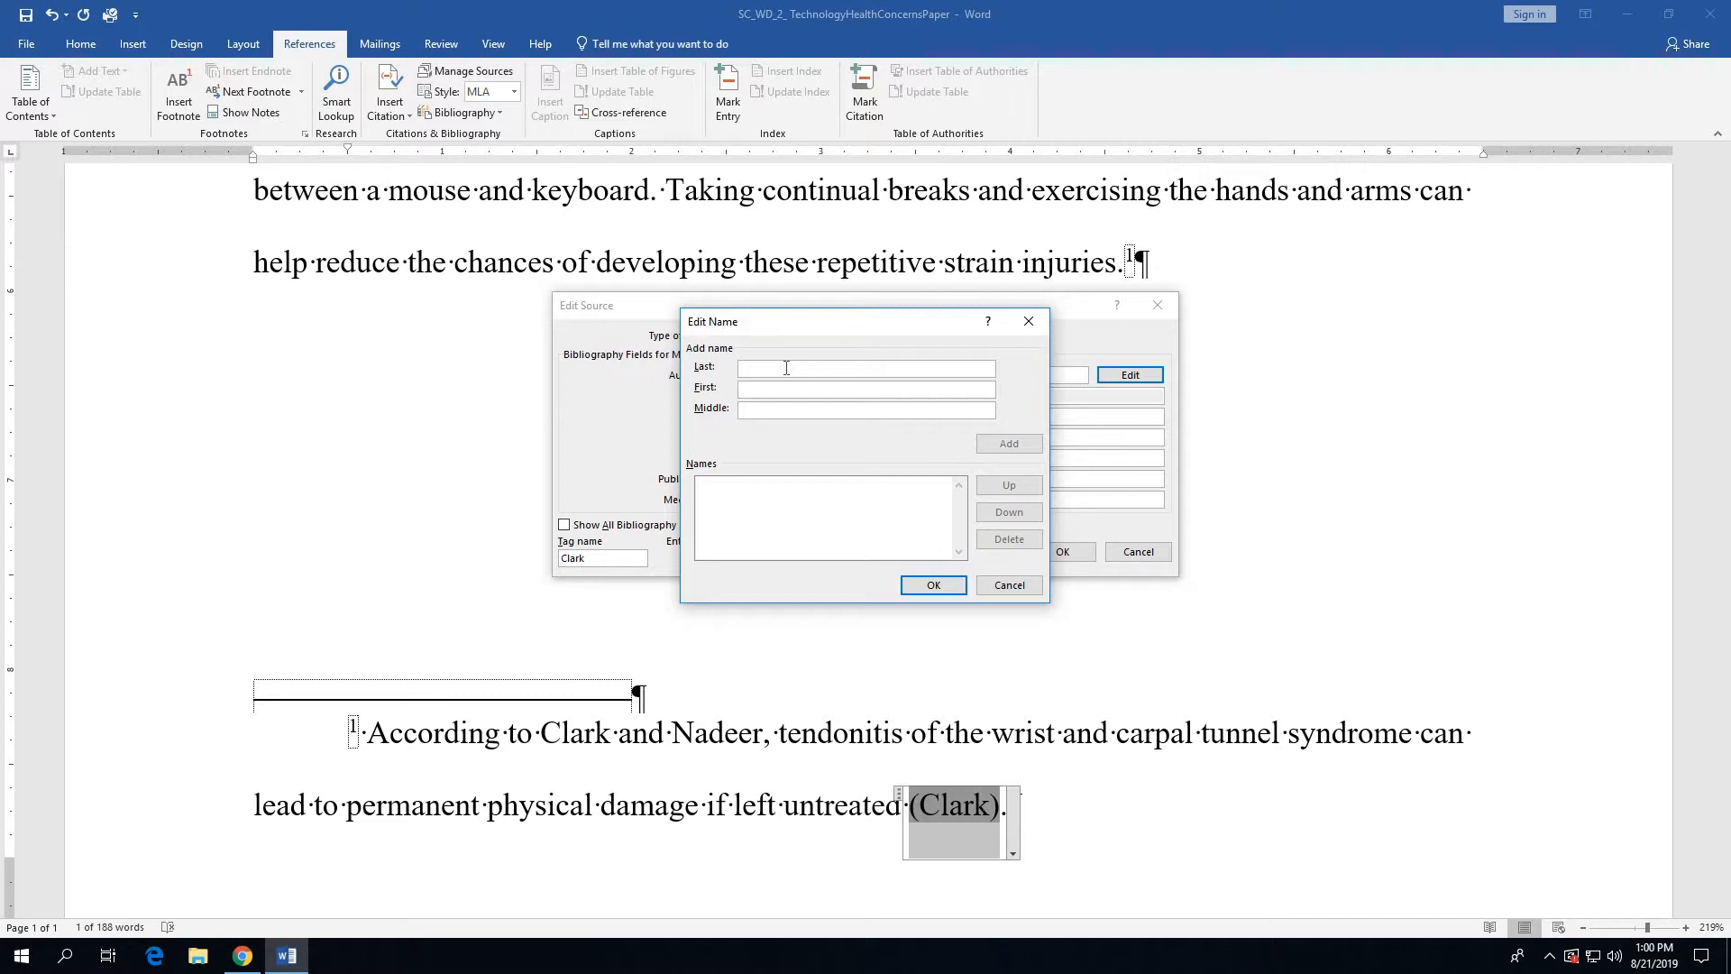
type("Ca")
type("ar")
type("Addison")
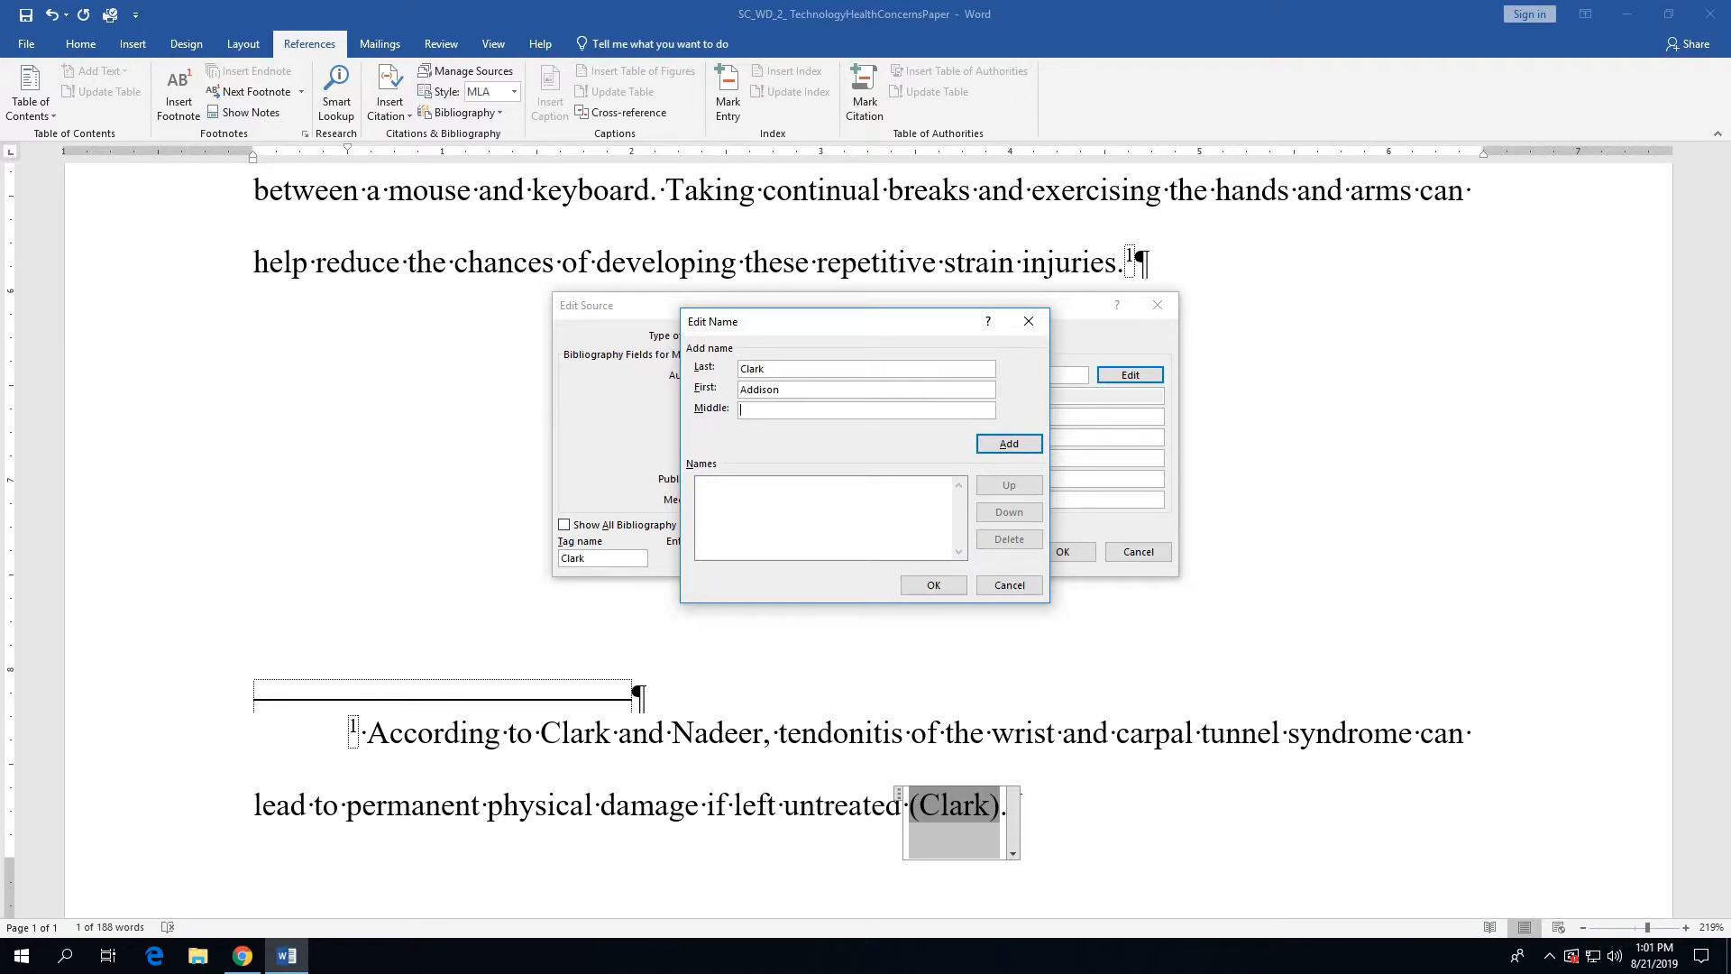
type("Lee")
left_click(1008, 445)
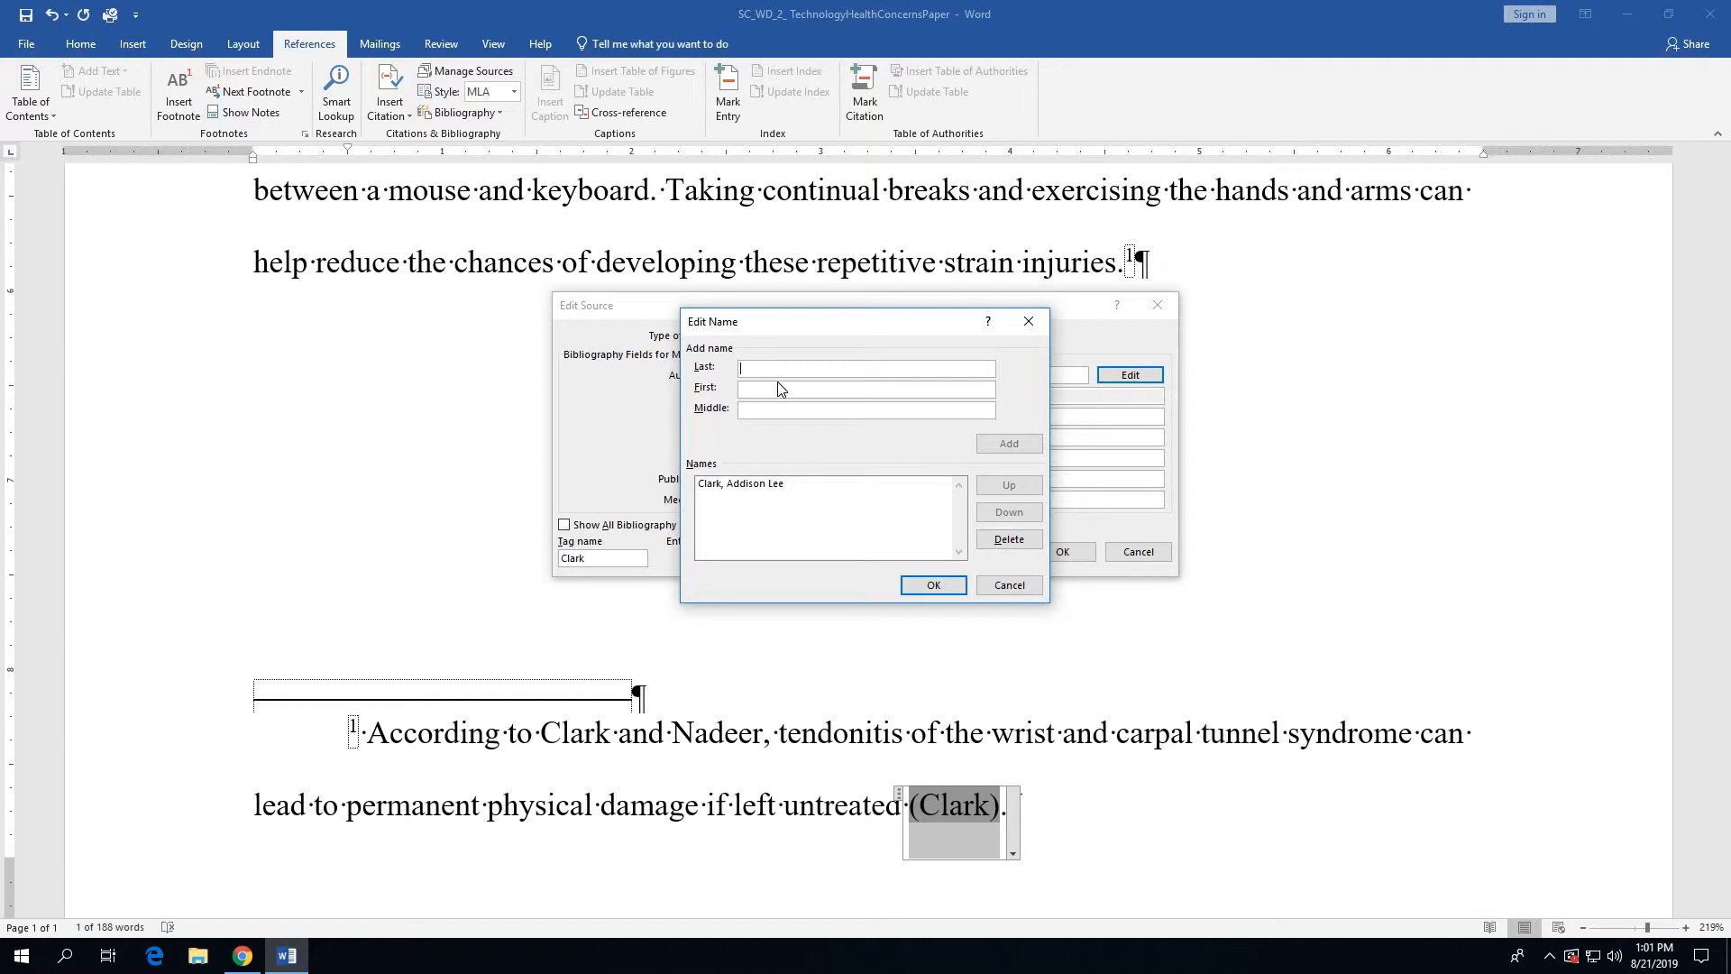
- Add the second author's last, first and middle names to the book source and accept the author list
type("Nade")
type("er")
type("A")
type("ish")
type("SAt")
key("BackSpace")
type("ati")
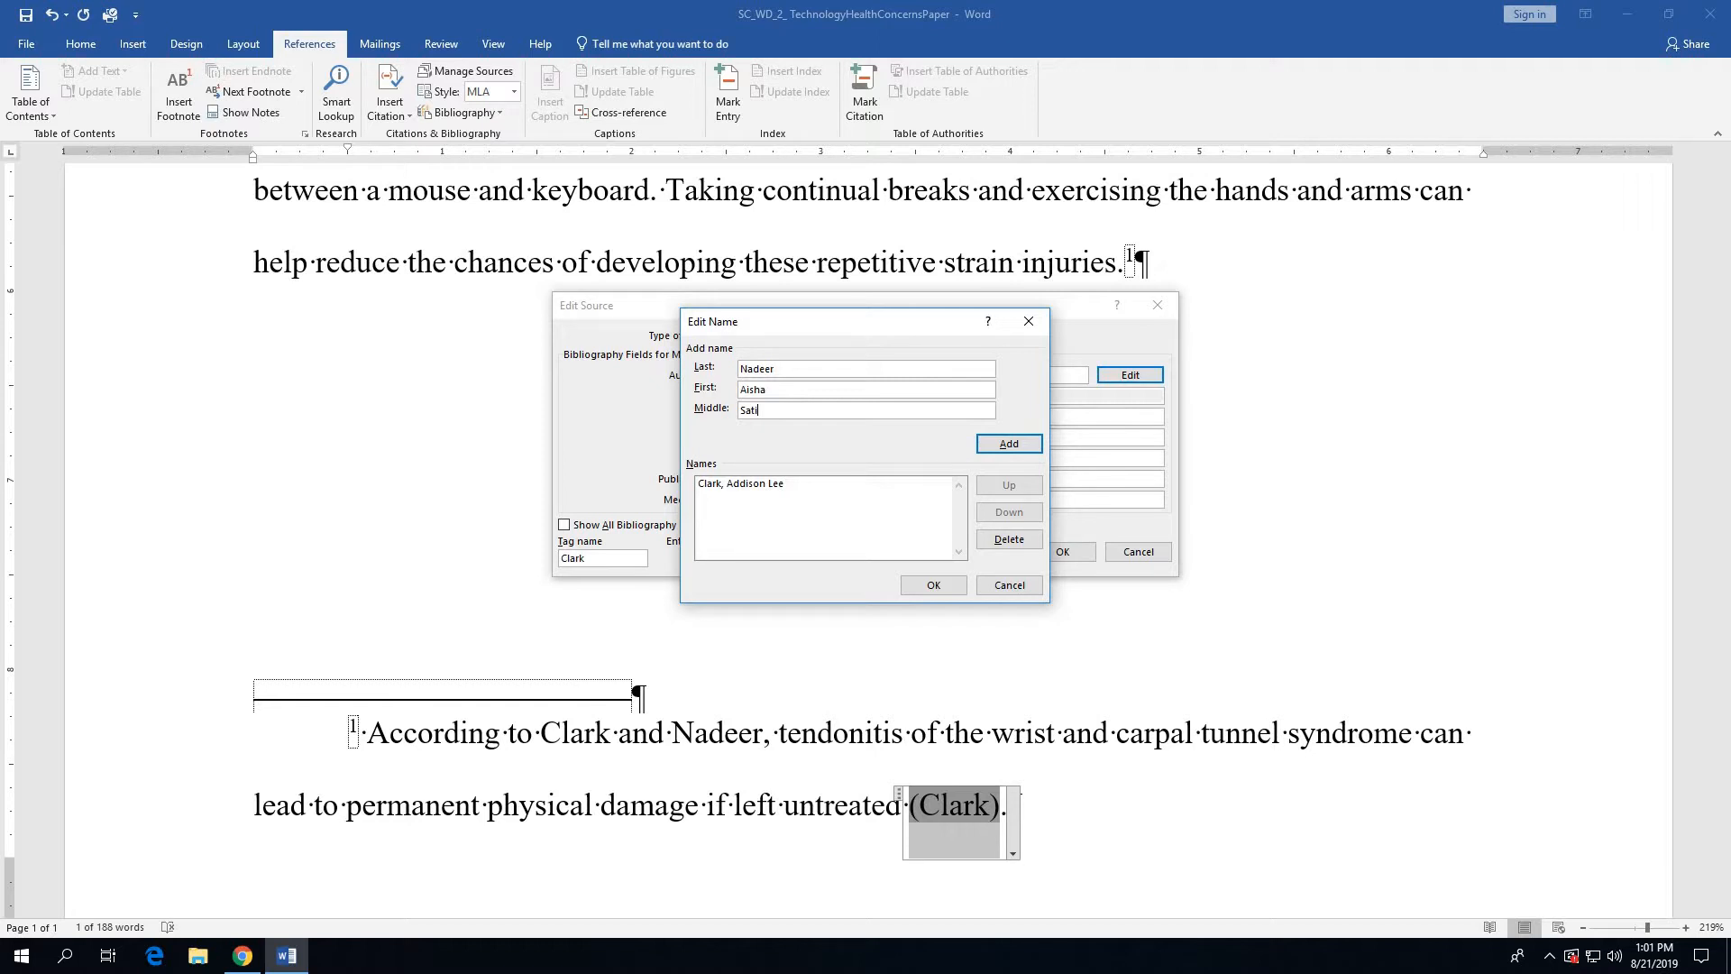
left_click(998, 445)
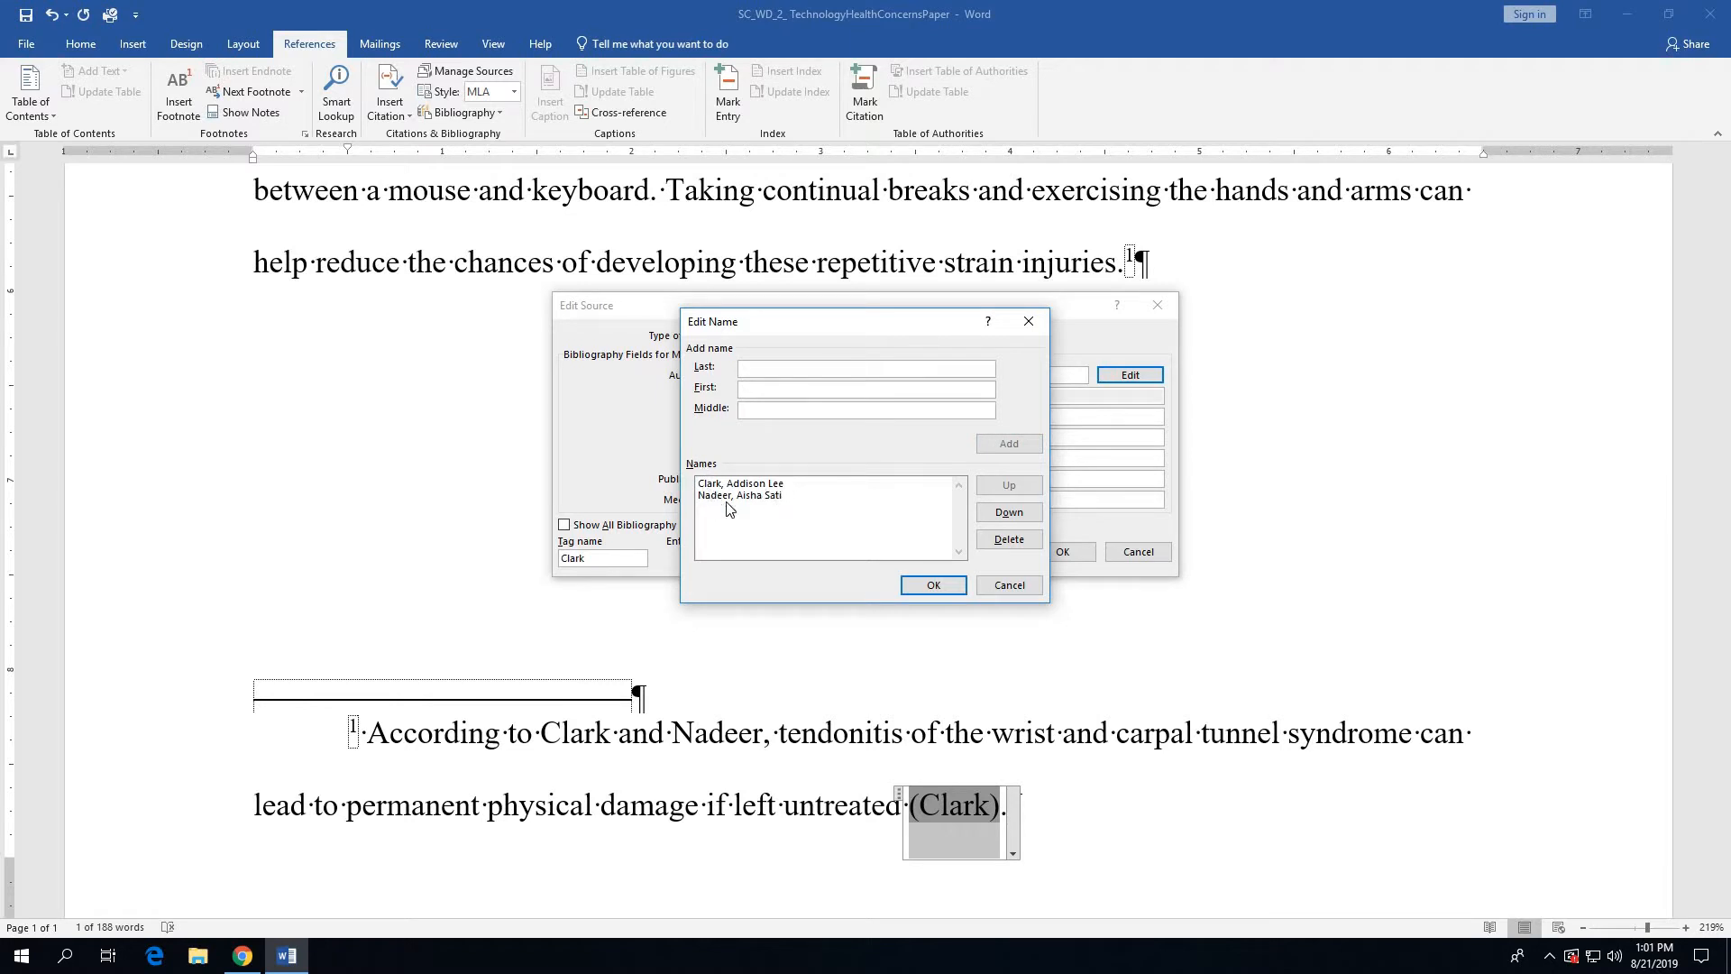
left_click(916, 588)
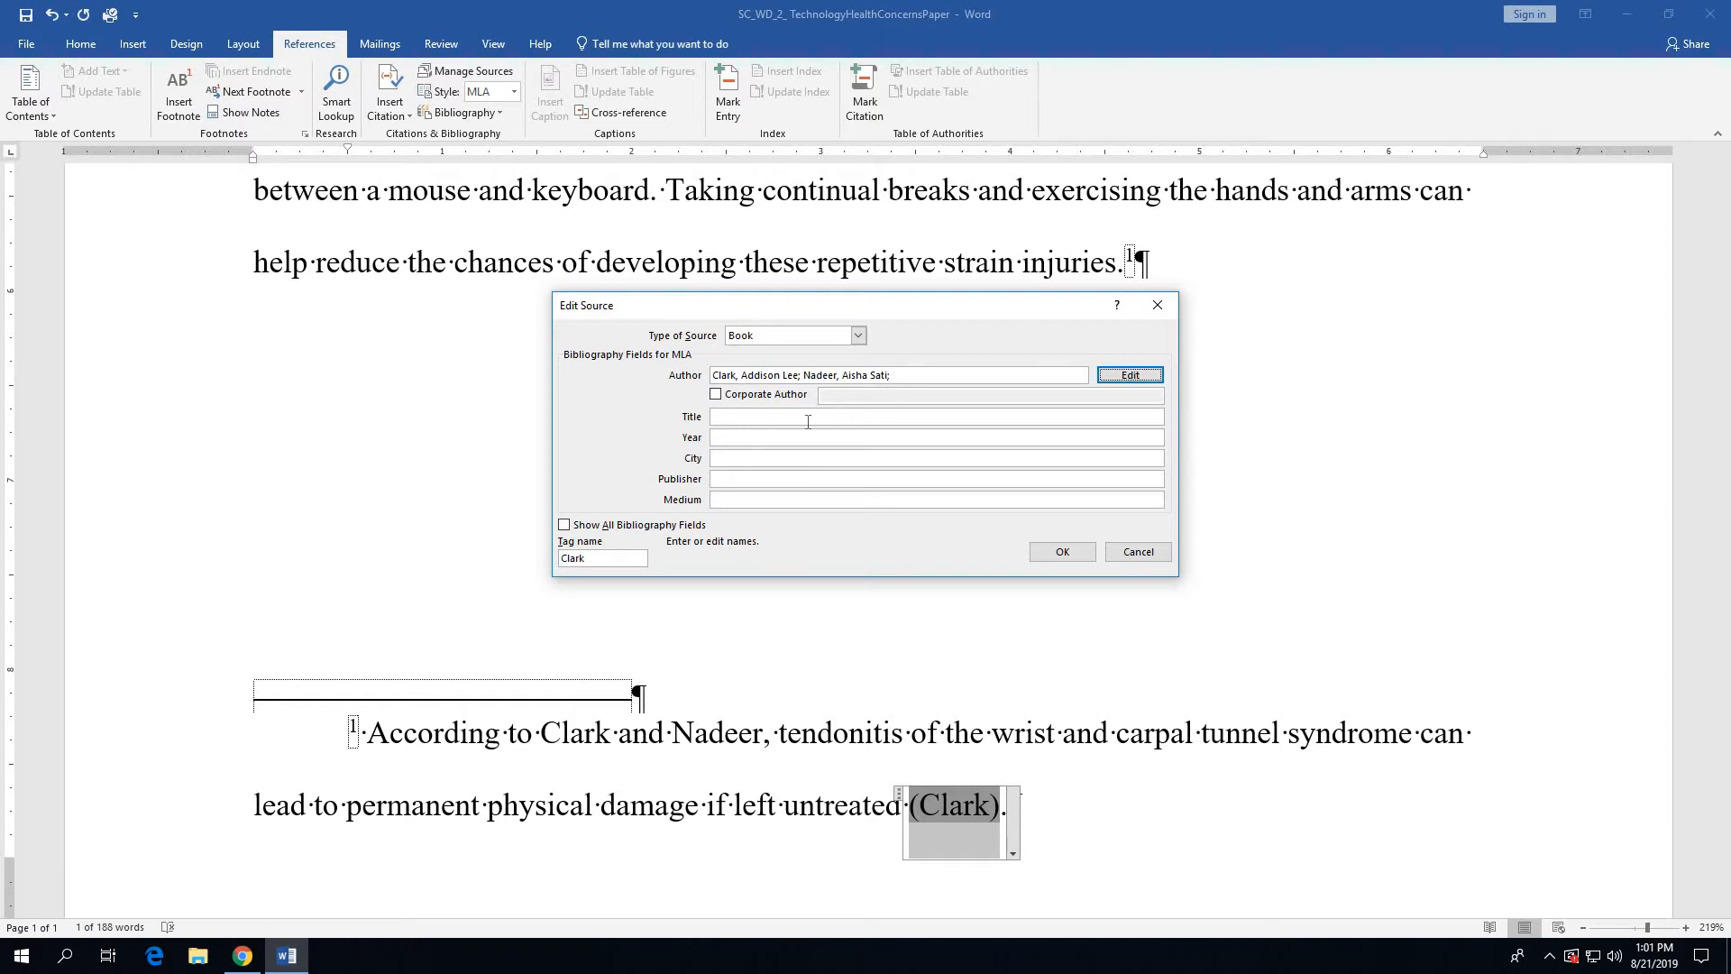
- Enter the book's title as Repetitive Strain Injuries, year as 2021 and city as Boston
left_click(745, 418)
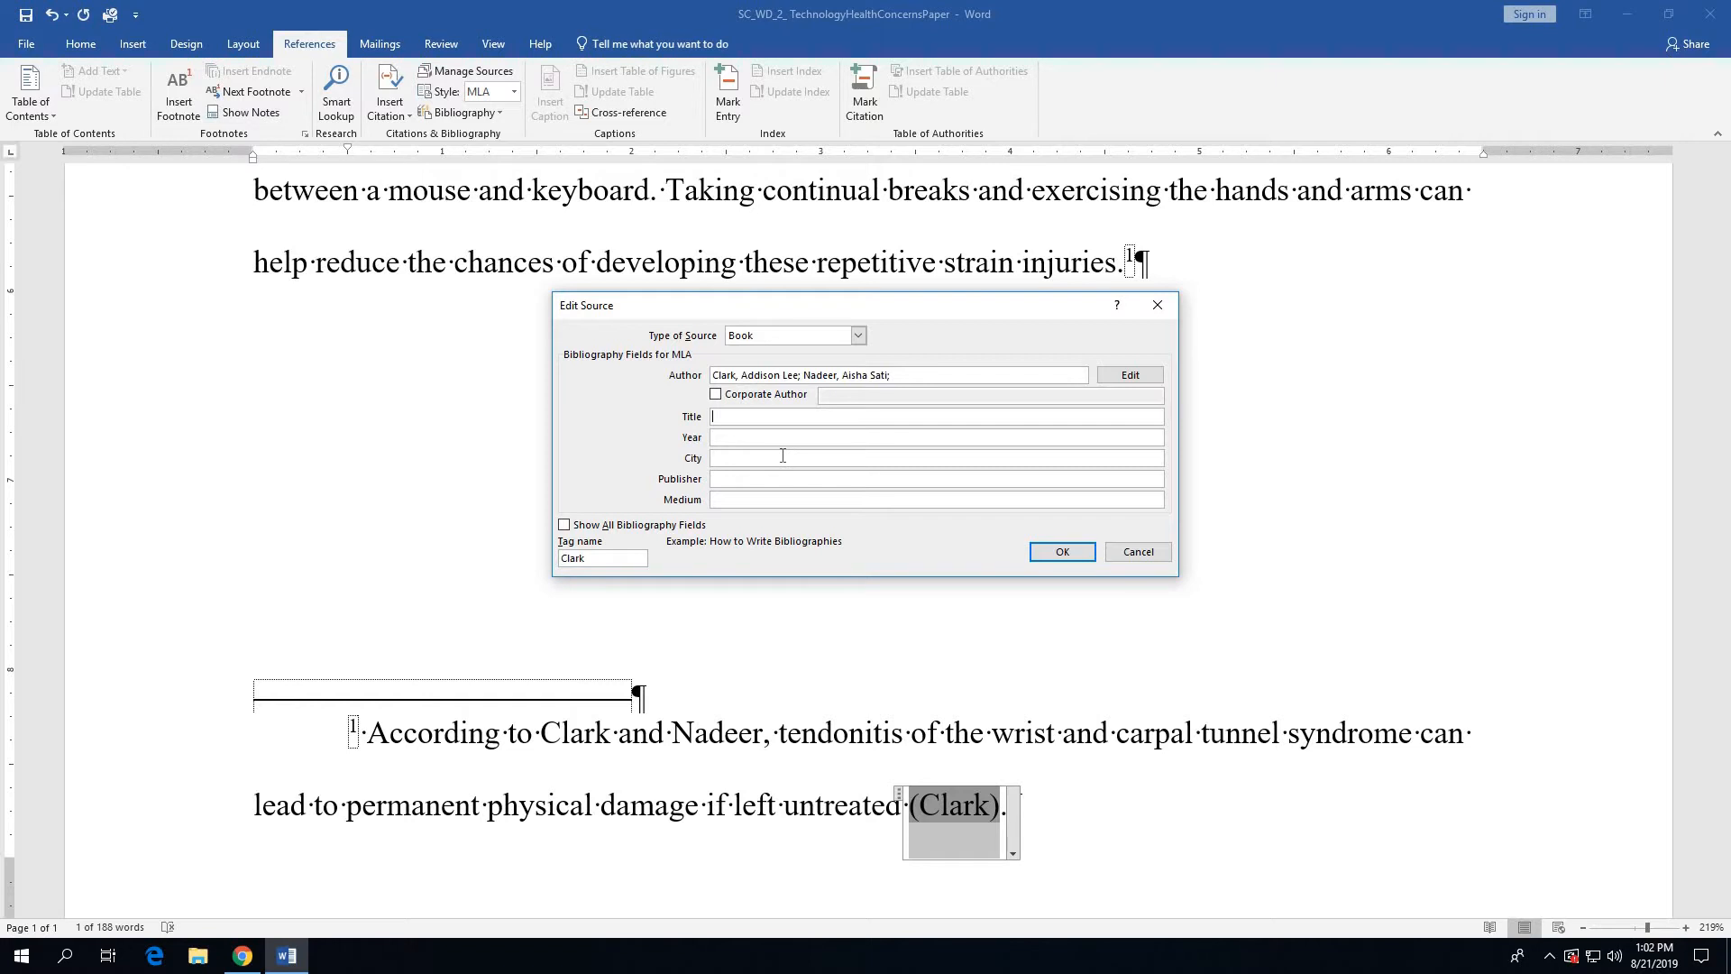
type("epetitive Strain Injuries")
key("Tab")
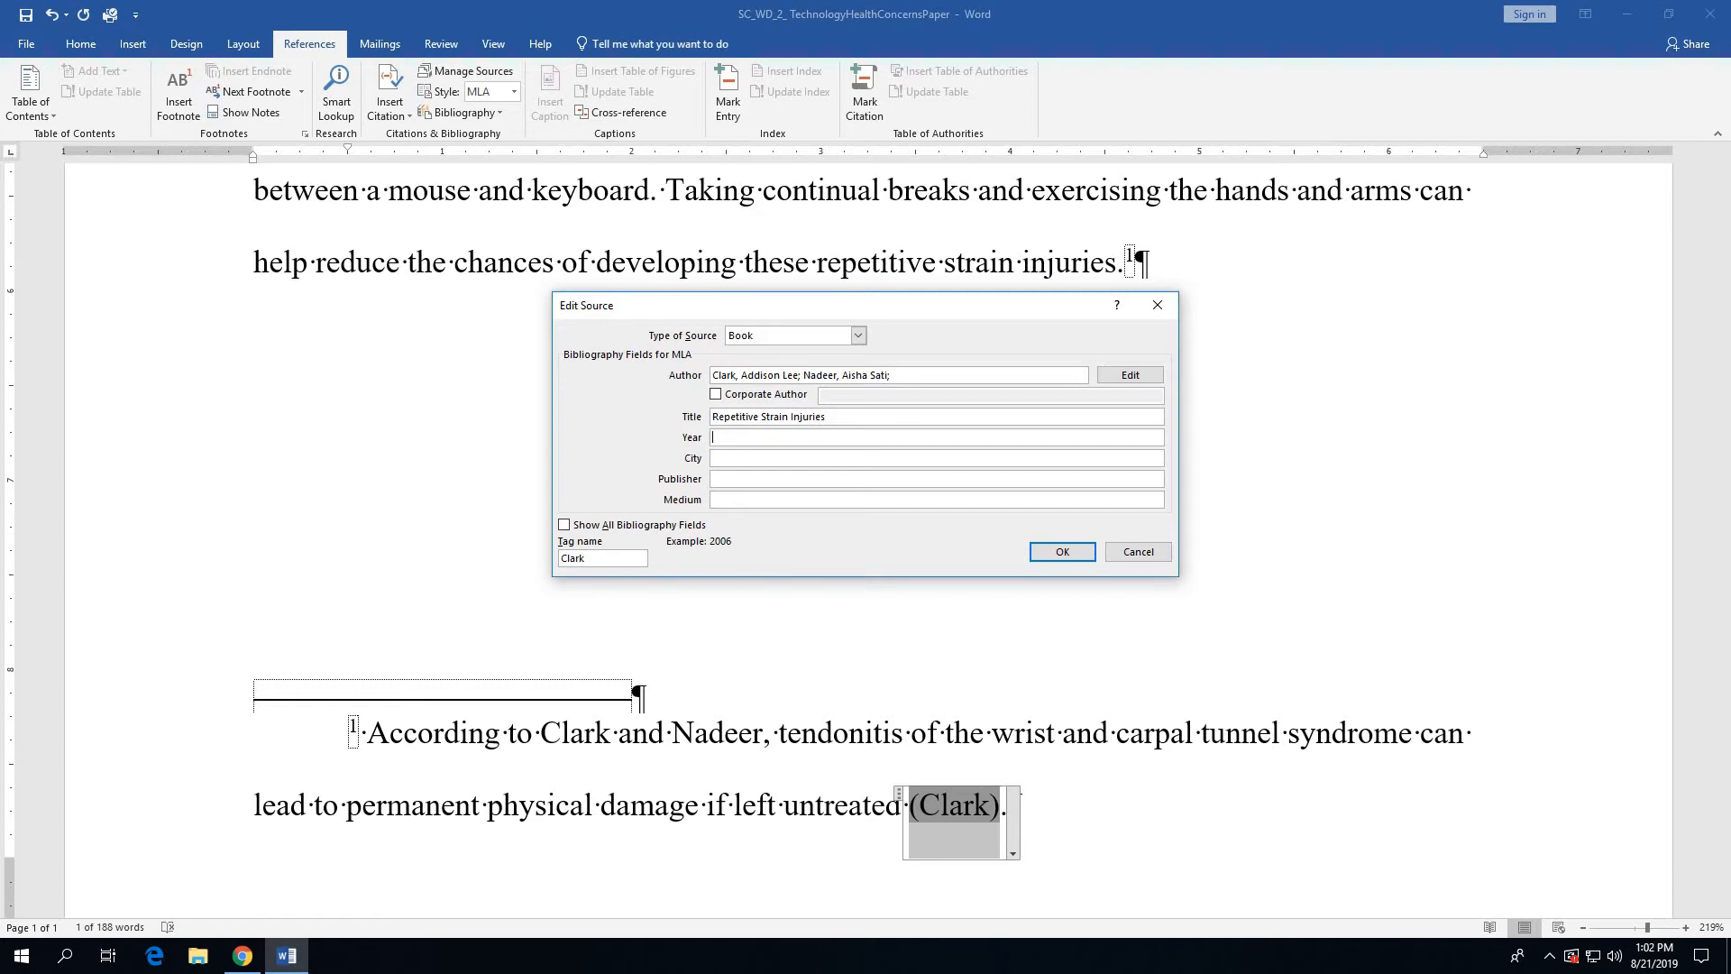
type("2021")
key("Tab")
type("Boston")
key("Tab")
- Set the book's publisher to Lighthouse Publishing and medium to Print, and save the source
type("Lighthou")
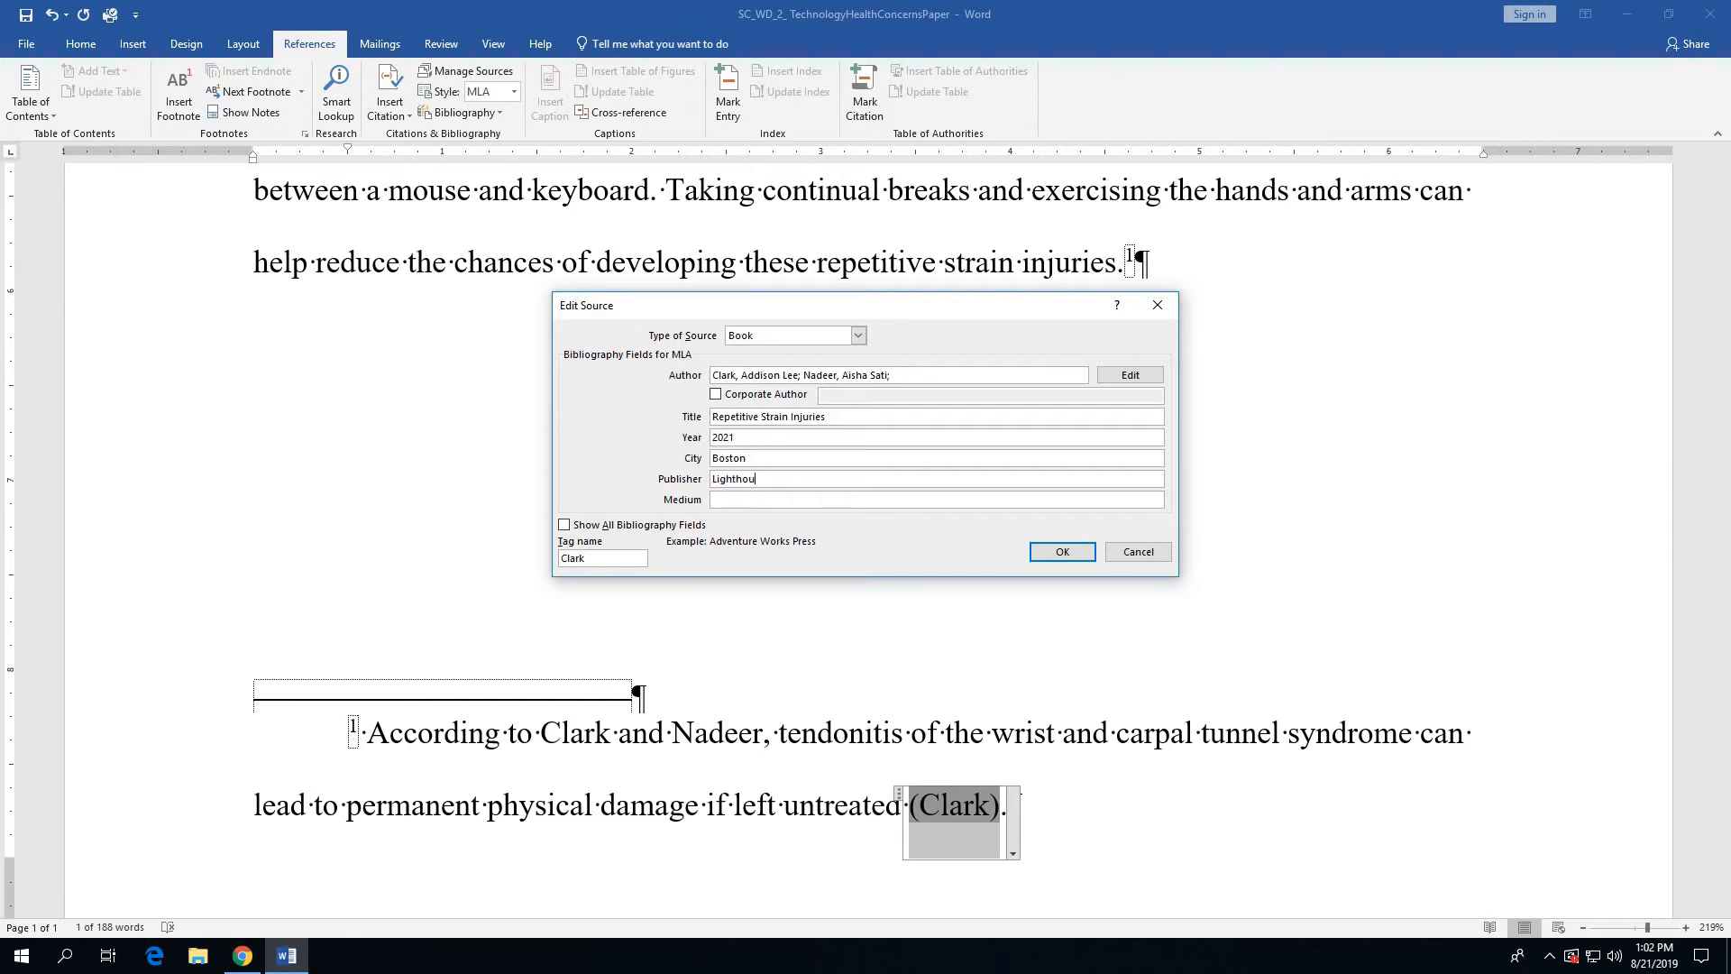
type("se Publishing")
key("Tab")
type("Prin")
left_click(1054, 552)
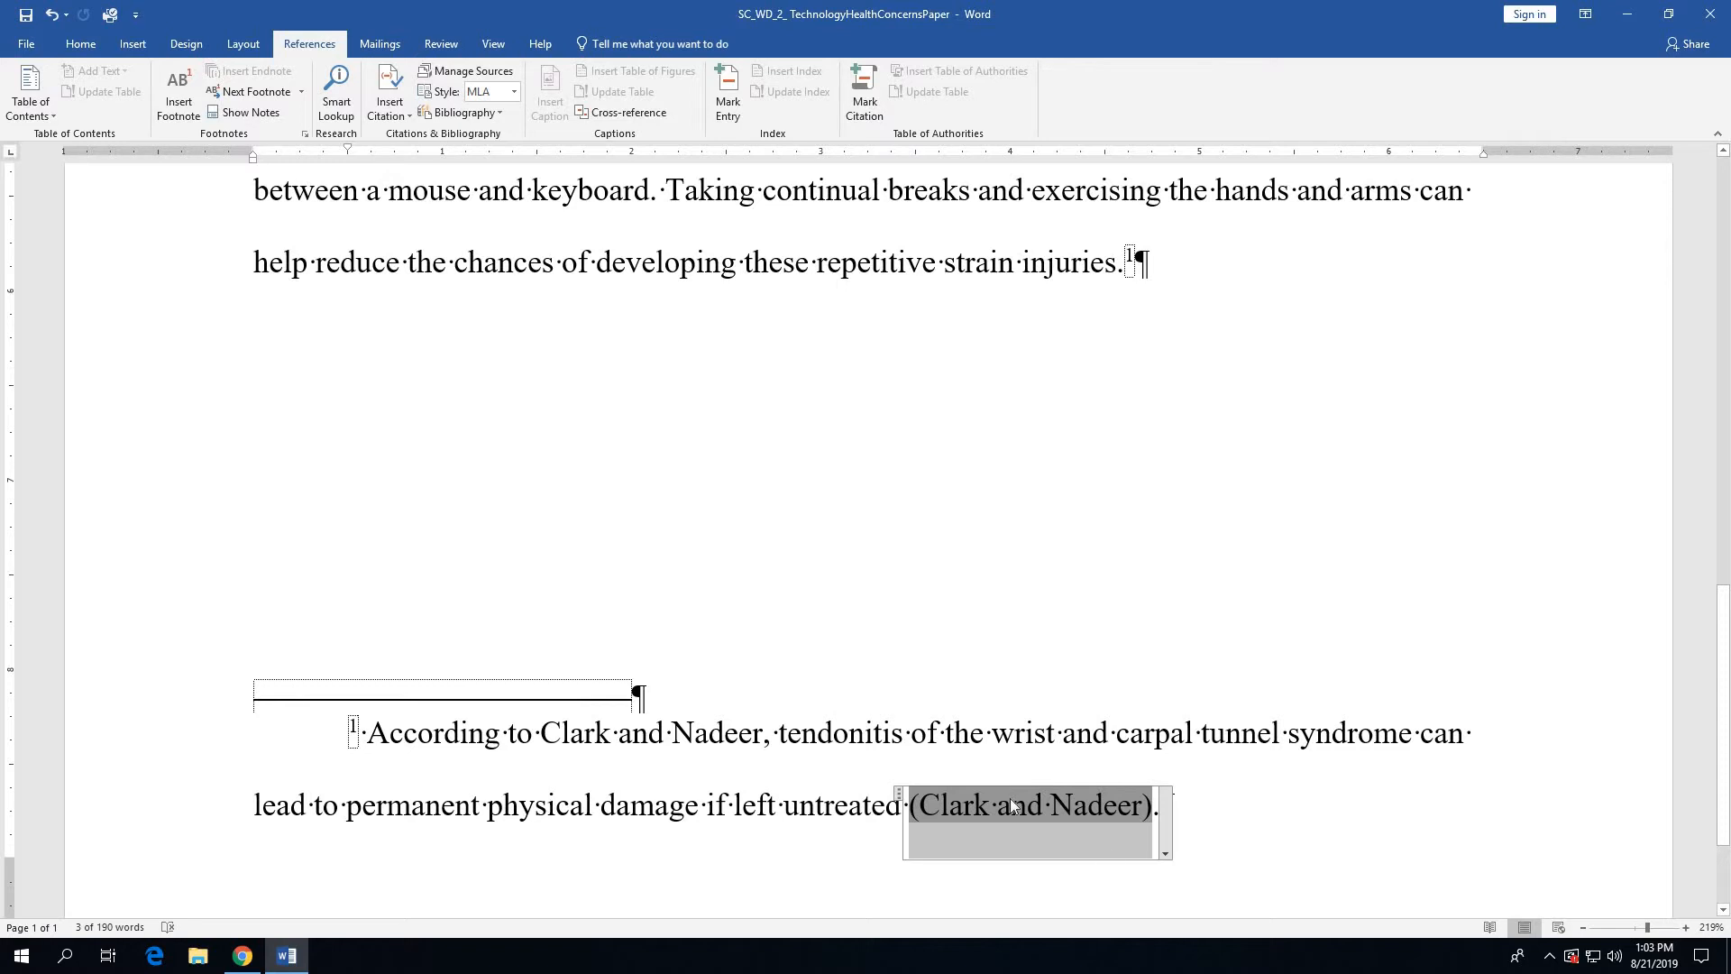
- Edit the footnote citation to show pages 65-66 with the author and title suppressed, and deselect it
left_click(1165, 853)
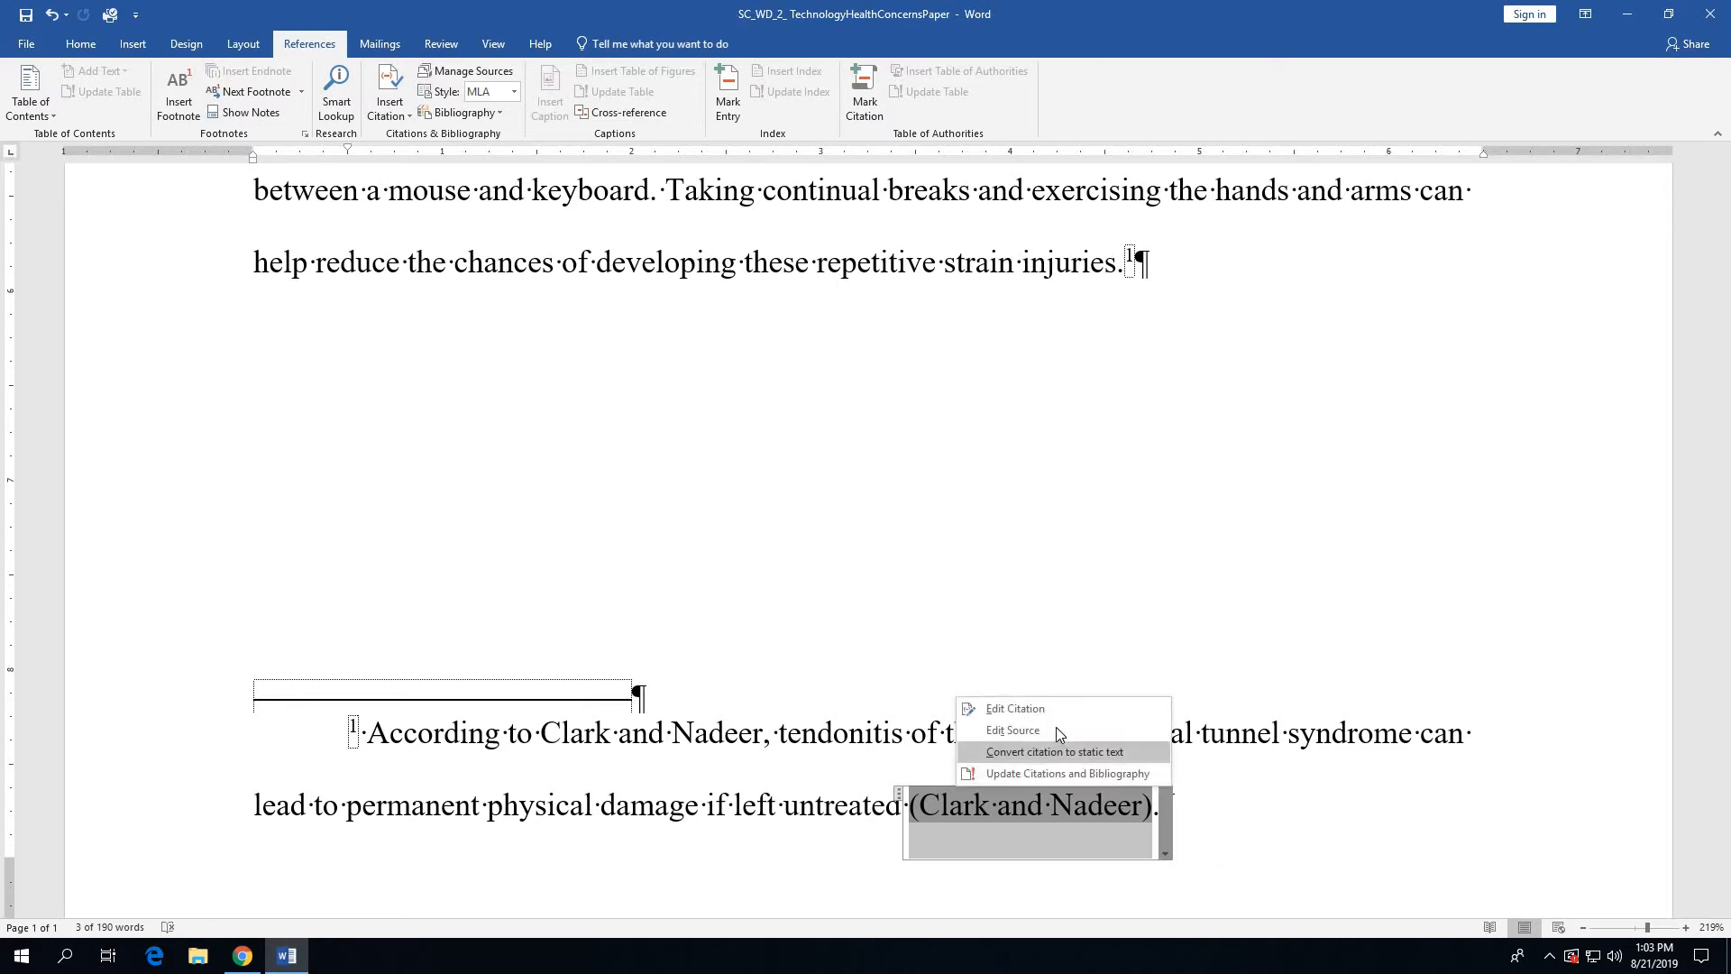
left_click(1016, 709)
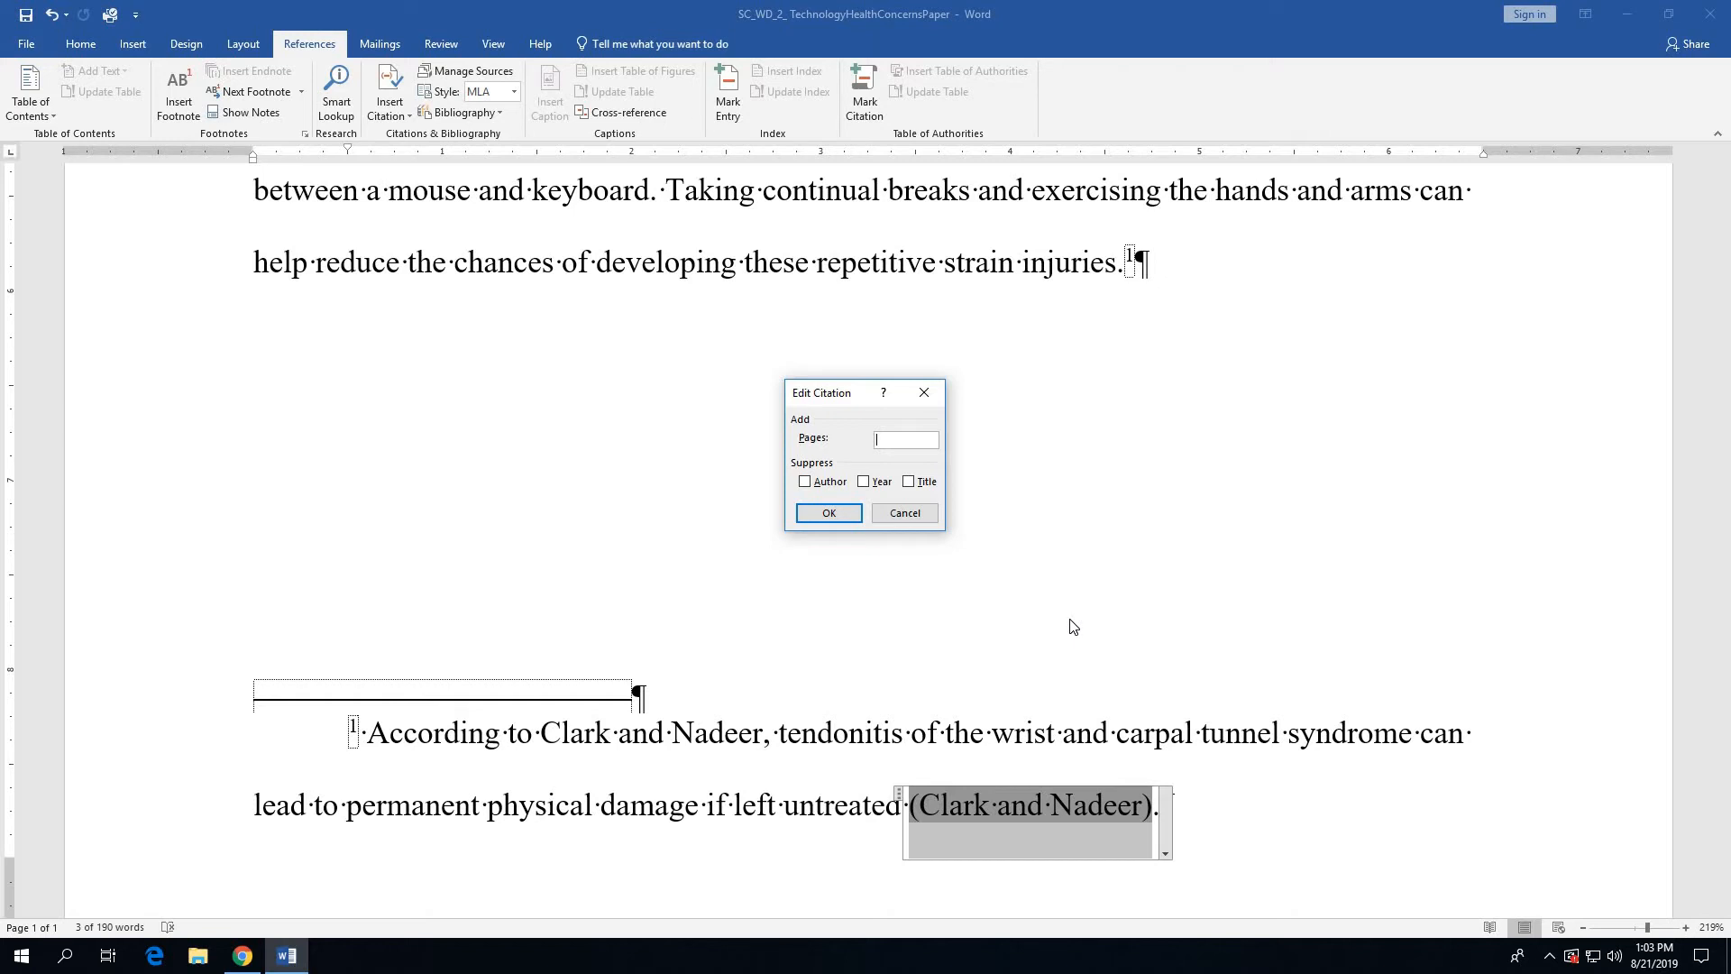
type("65-66")
left_click(808, 487)
left_click(910, 482)
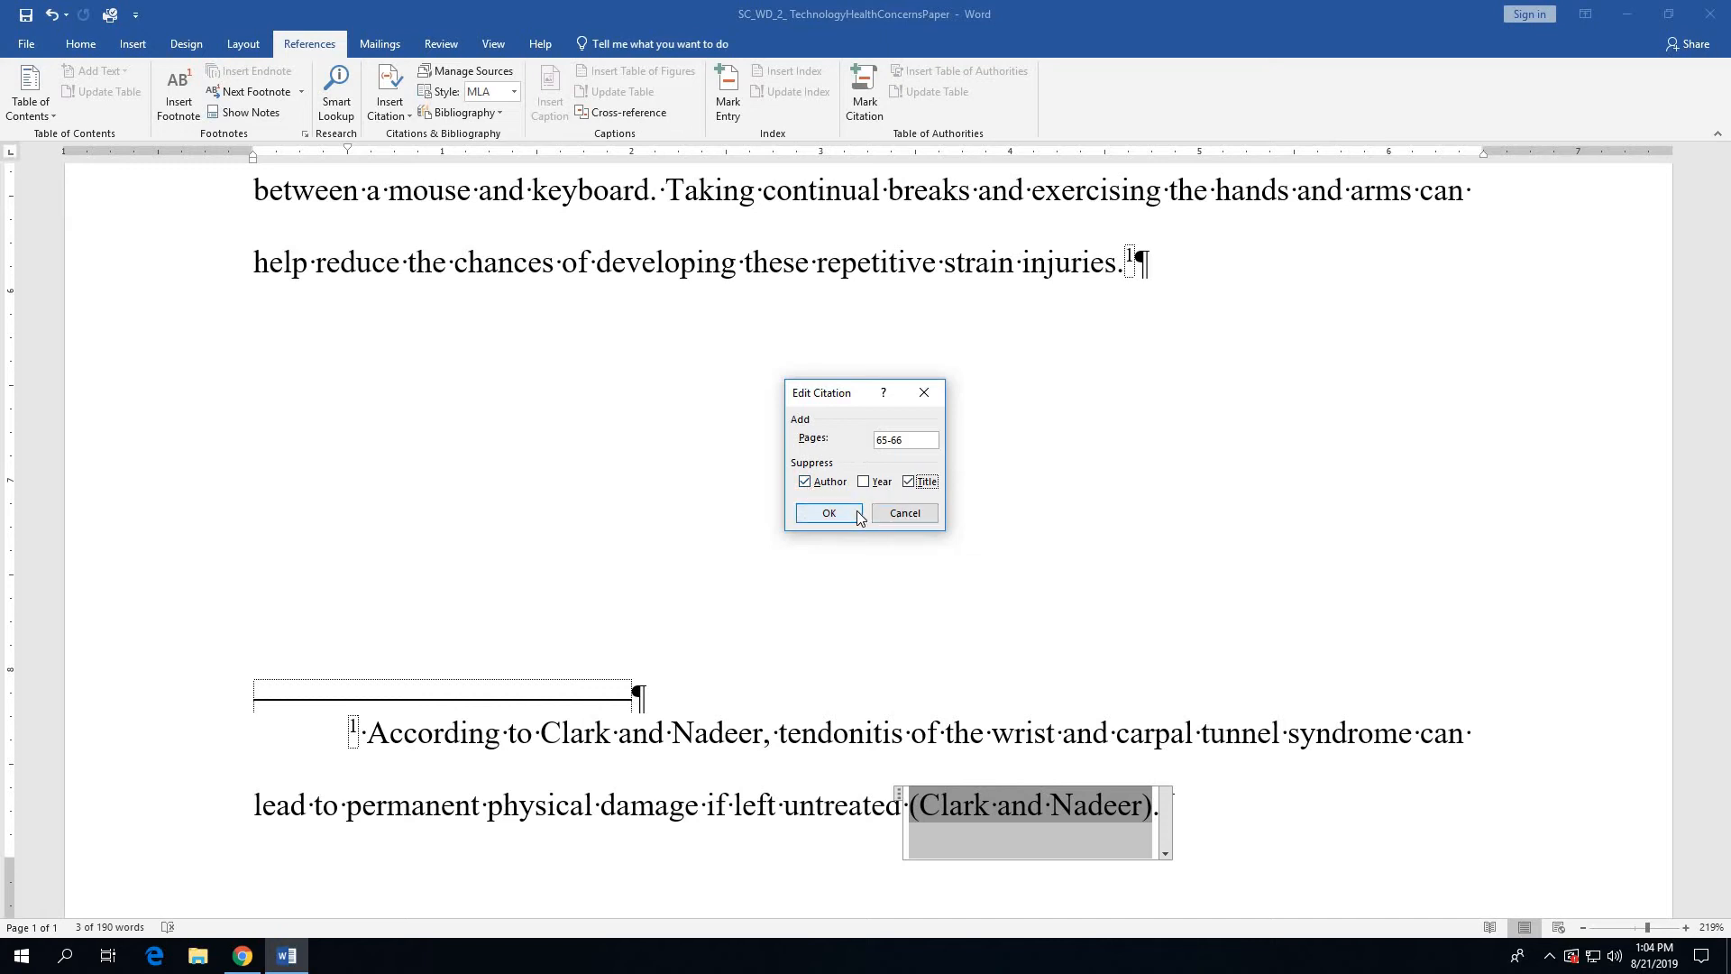
left_click(829, 513)
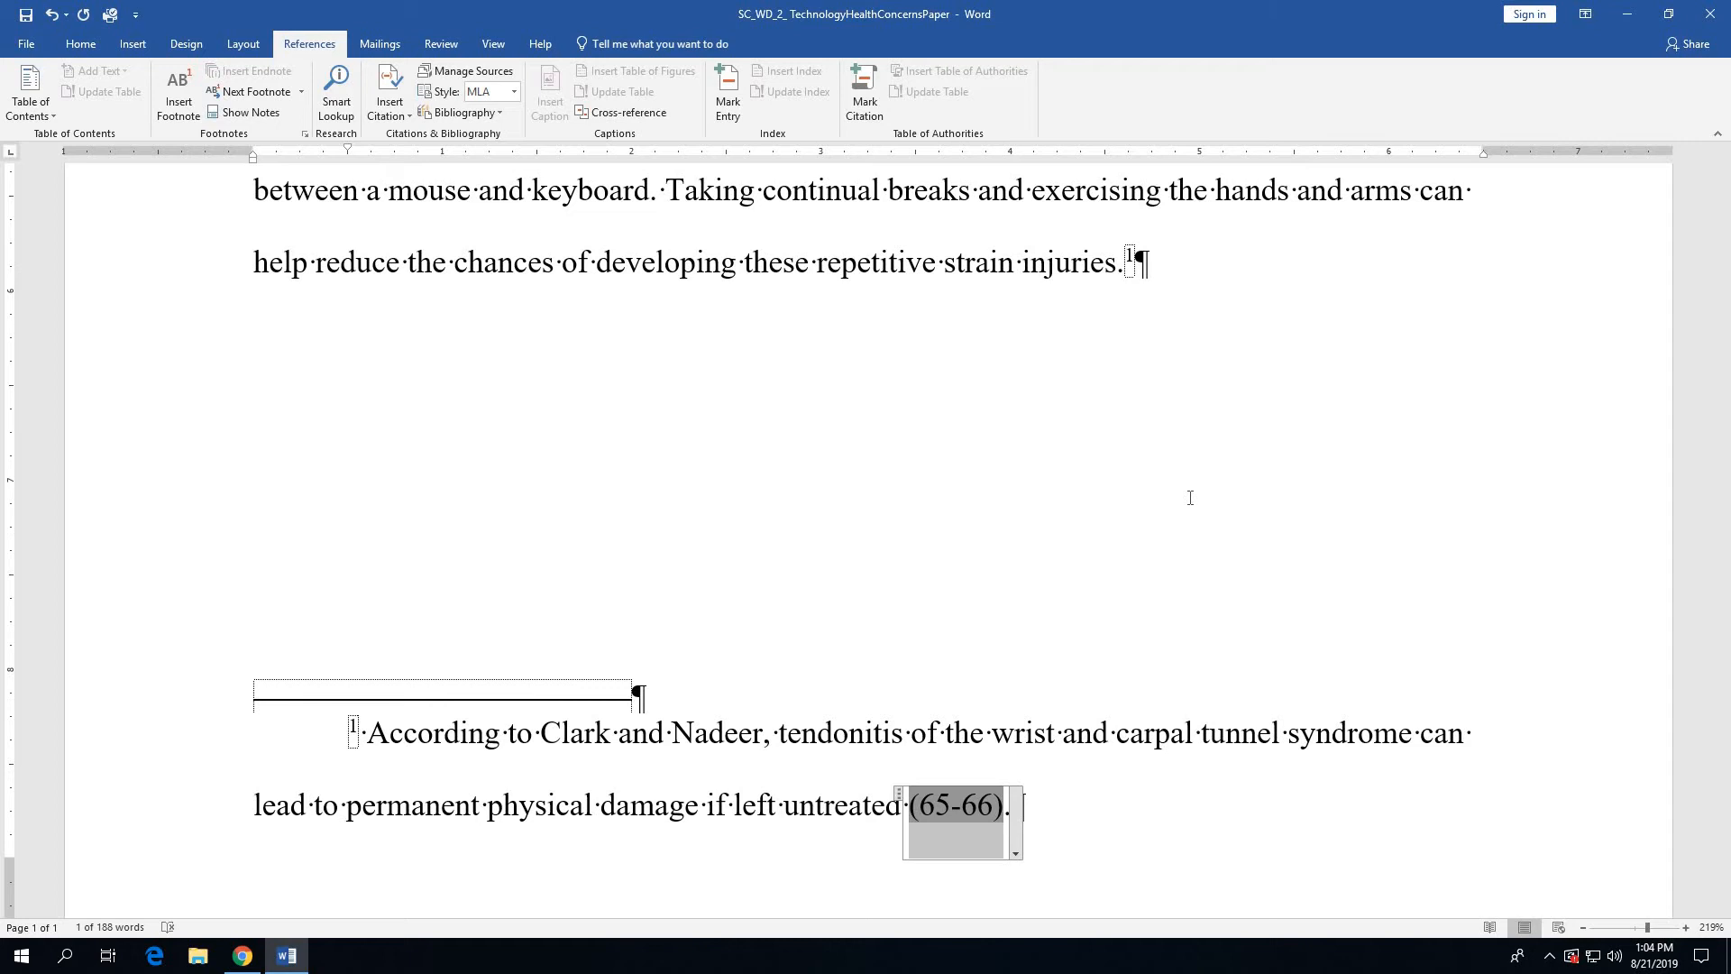
key("End")
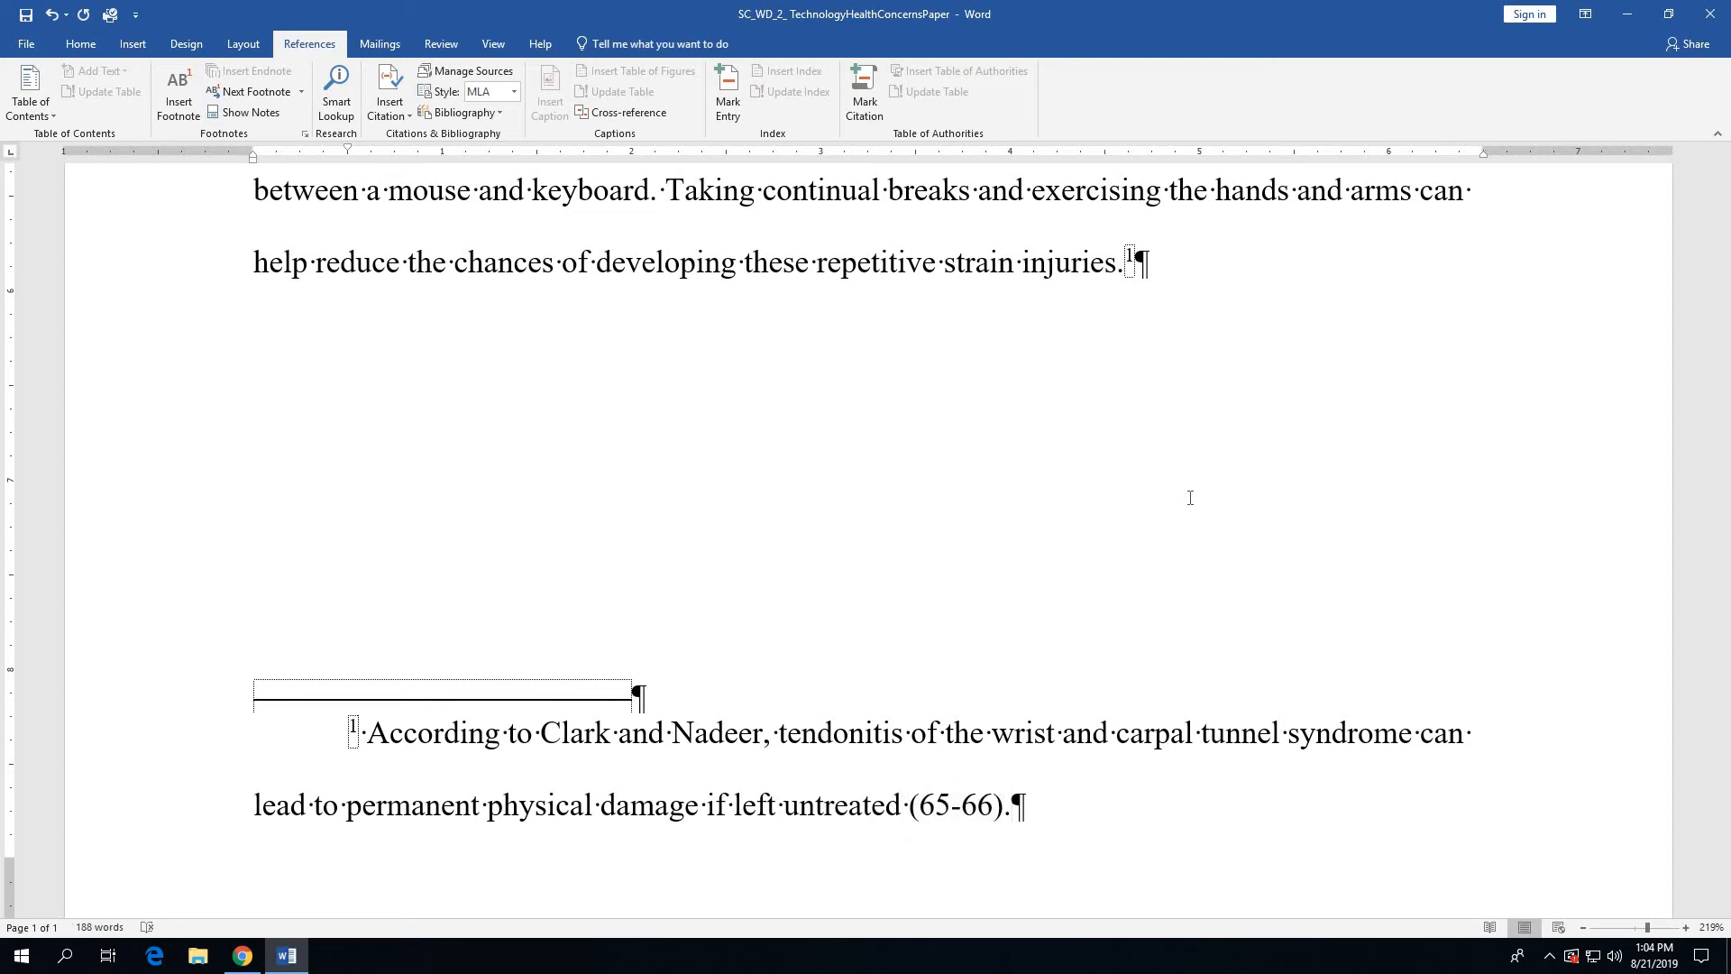